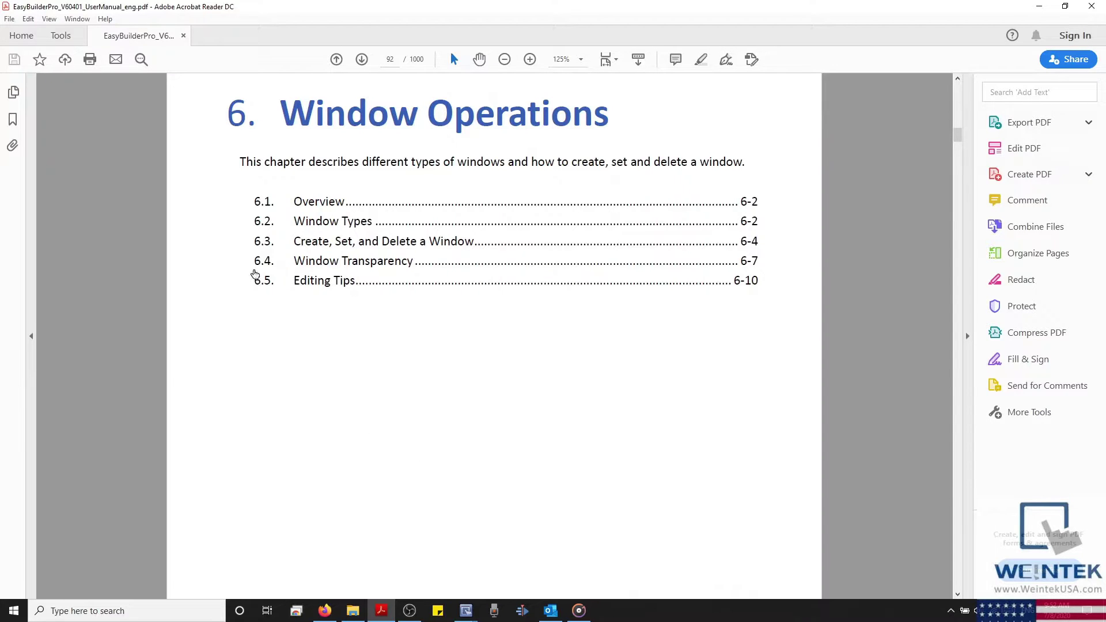
Jump to section 6.1 Overview on page 93 of the EasyBuilderPro manual.
left_click(316, 206)
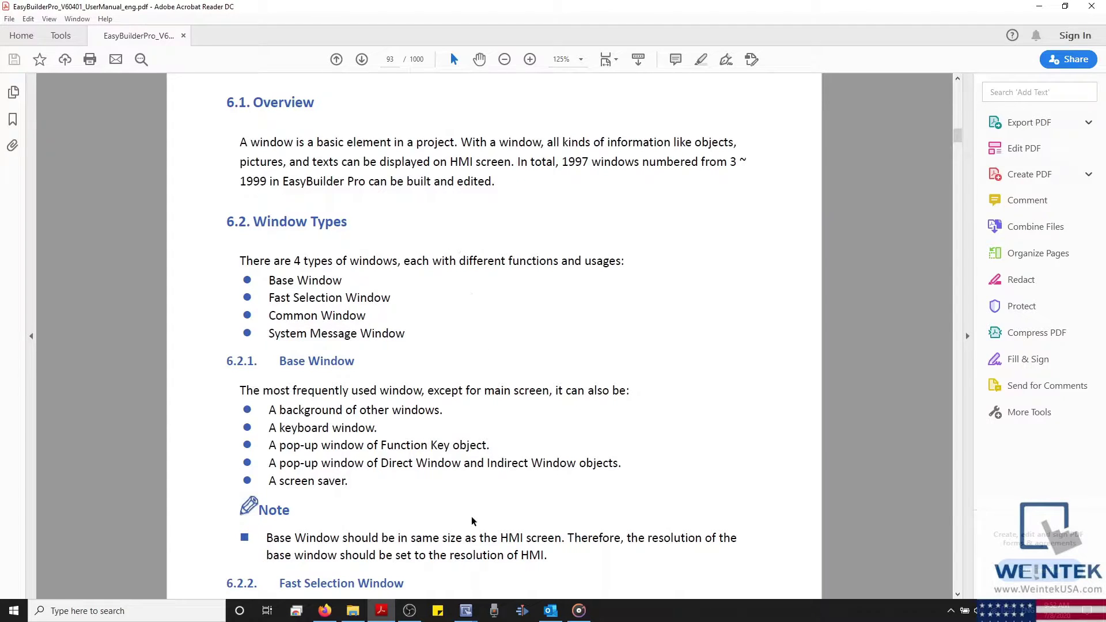
Create project EBProject1 for the cMT3072 (1024 x 600) model using the 1024x600 template.
mouse_move(466, 610)
mouse_move(507, 560)
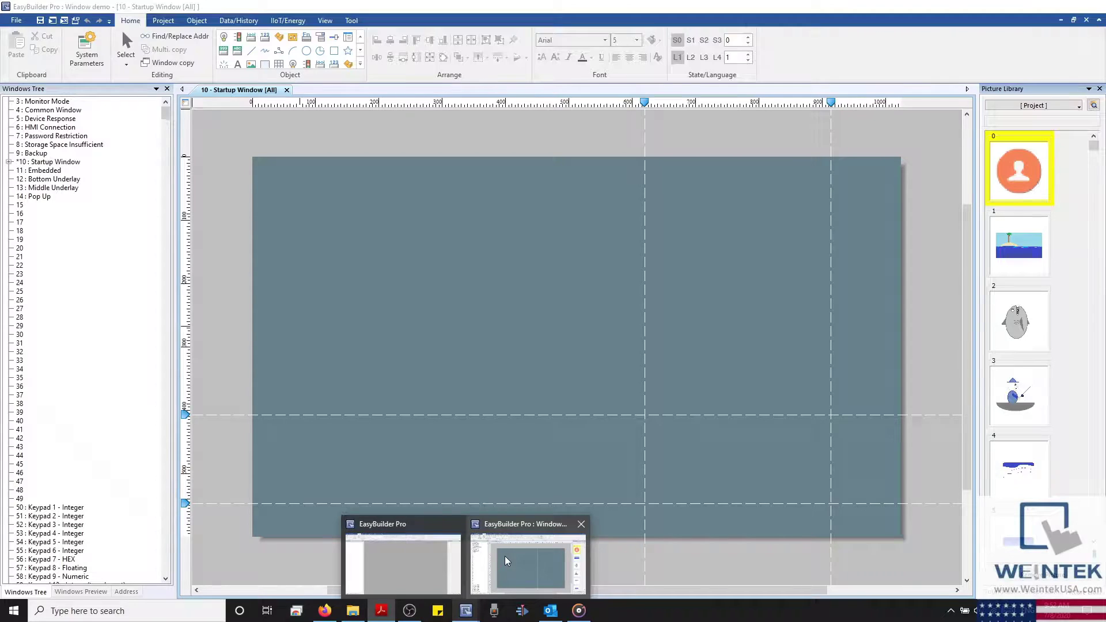
left_click(449, 554)
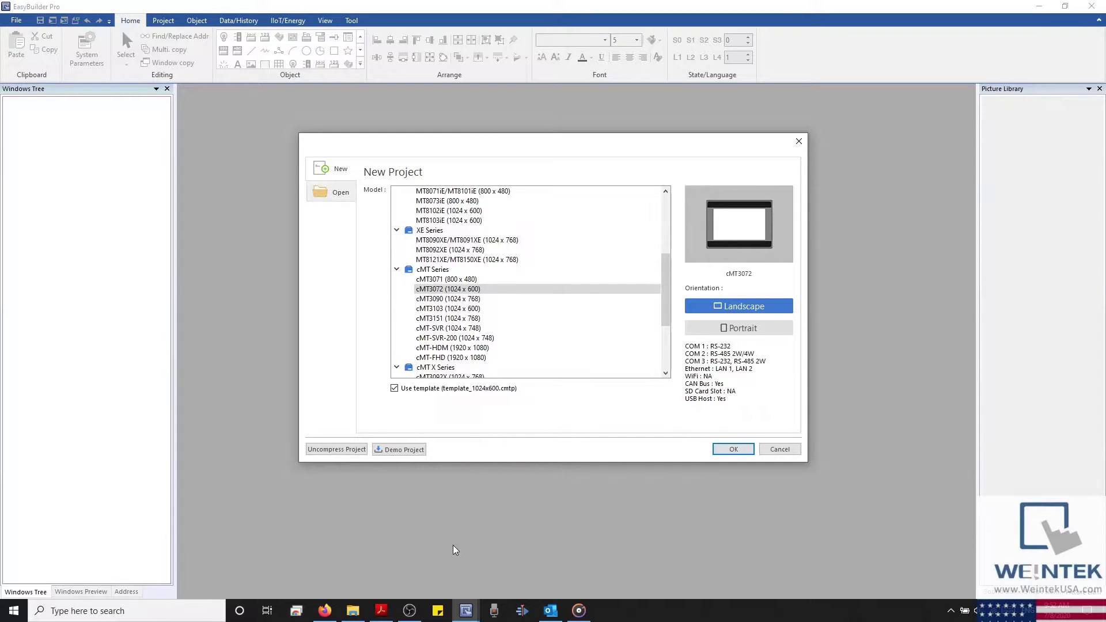
left_click(448, 289)
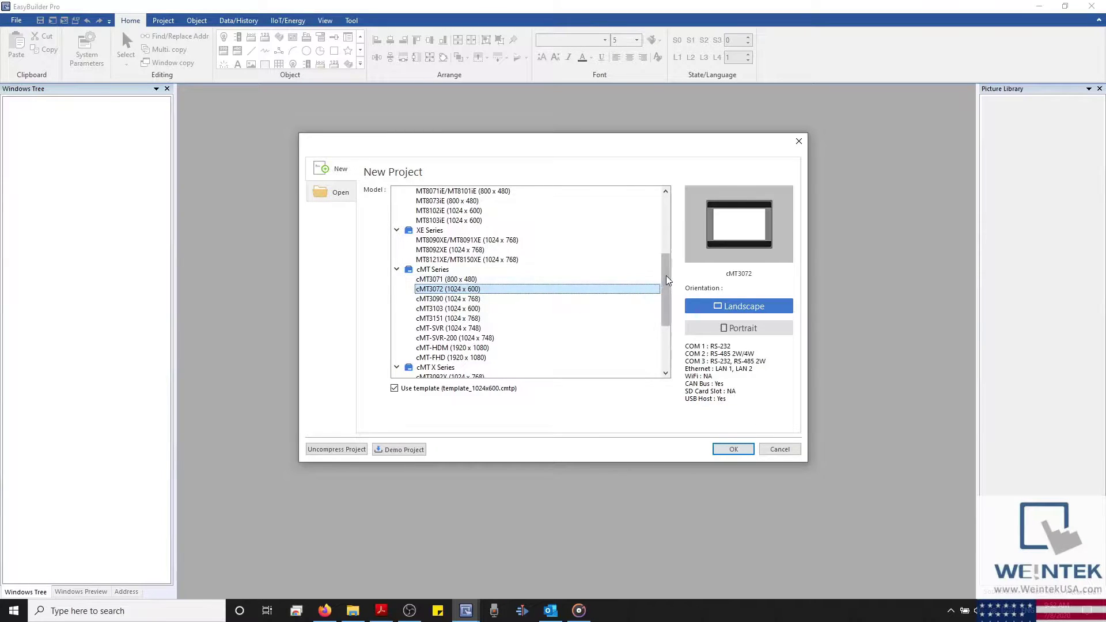
left_click_drag(667, 279, 618, 279)
left_click(395, 389)
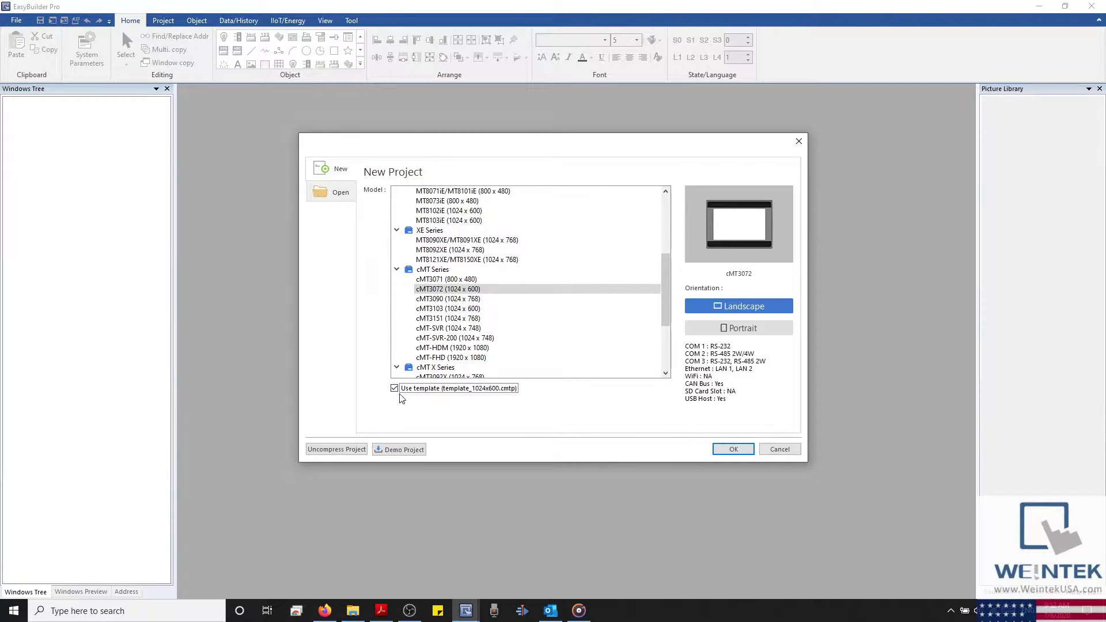
left_click(395, 389)
left_click(732, 450)
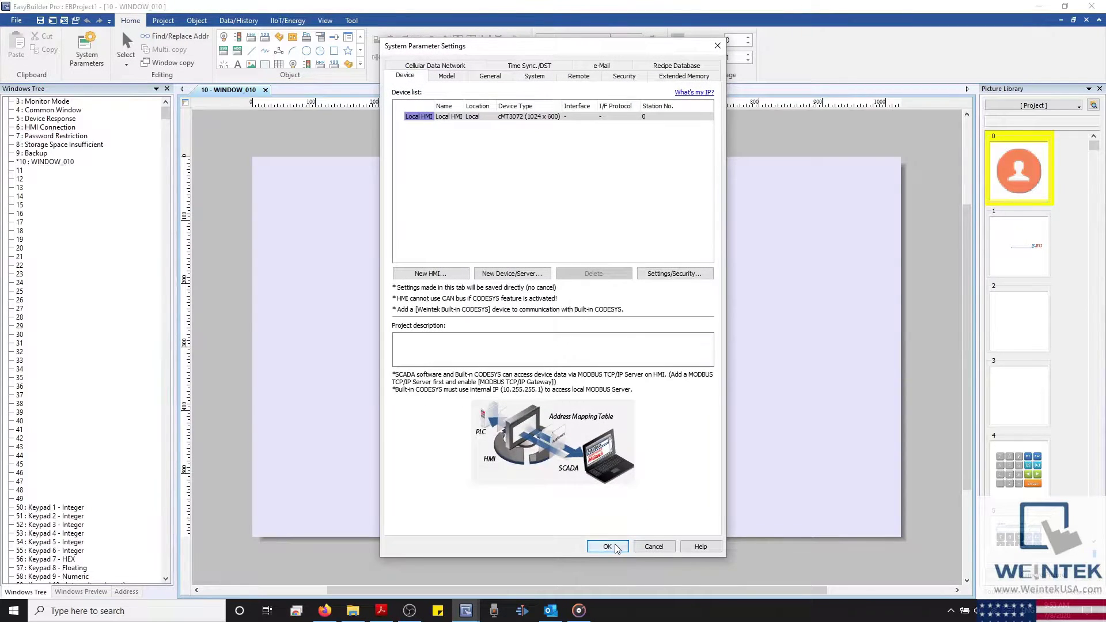
Accept the default system parameters and turn on Windows Preview thumbnails for all project windows.
left_click(608, 547)
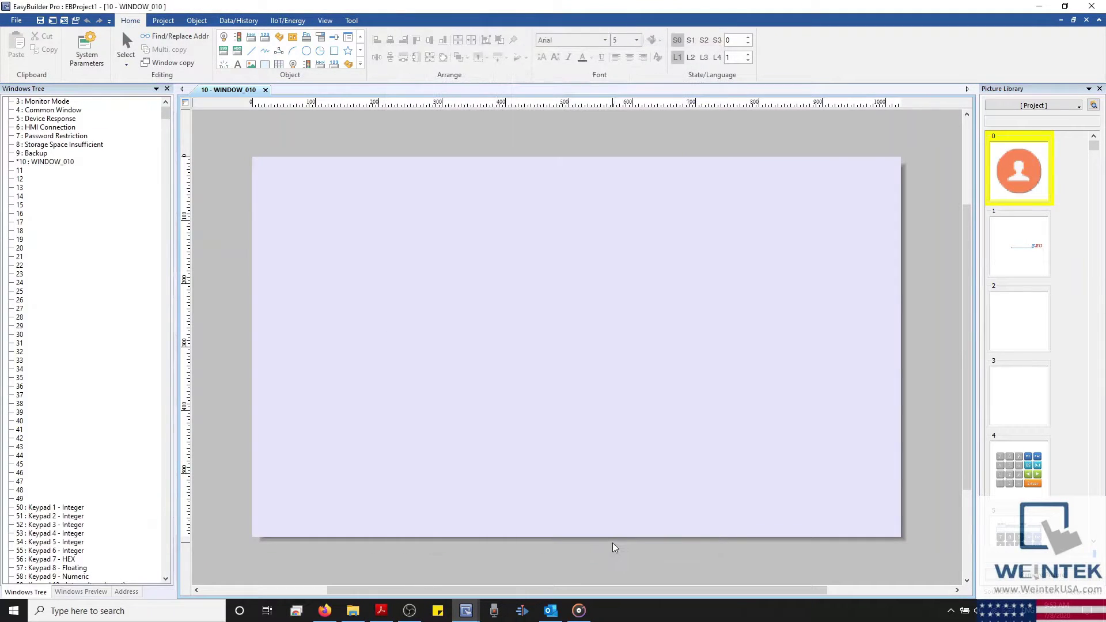
left_click(323, 21)
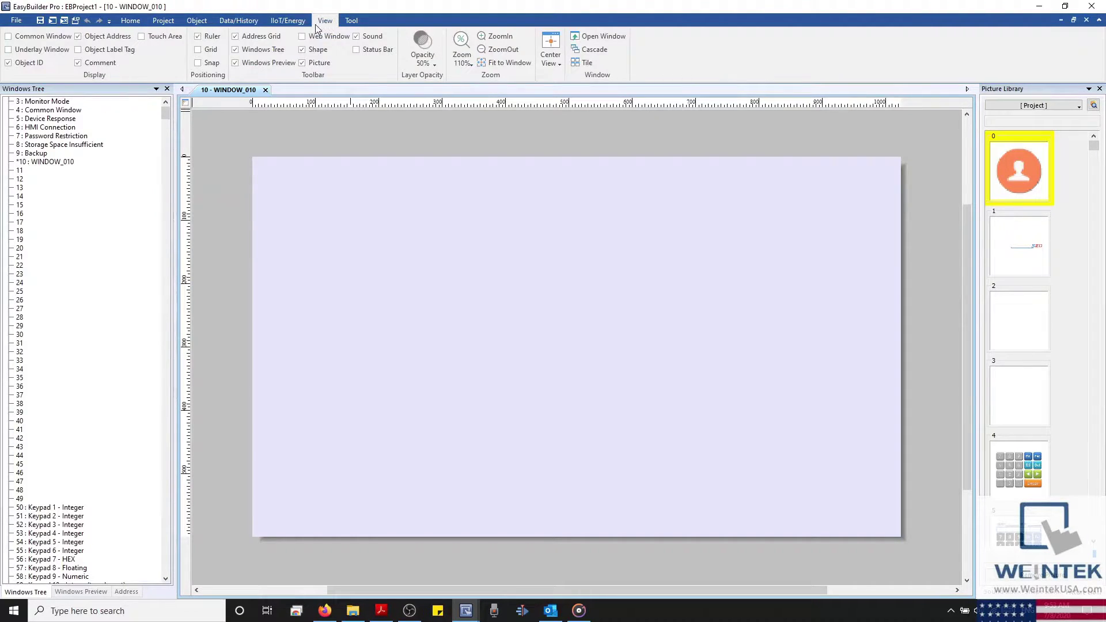
left_click(244, 67)
left_click(244, 67)
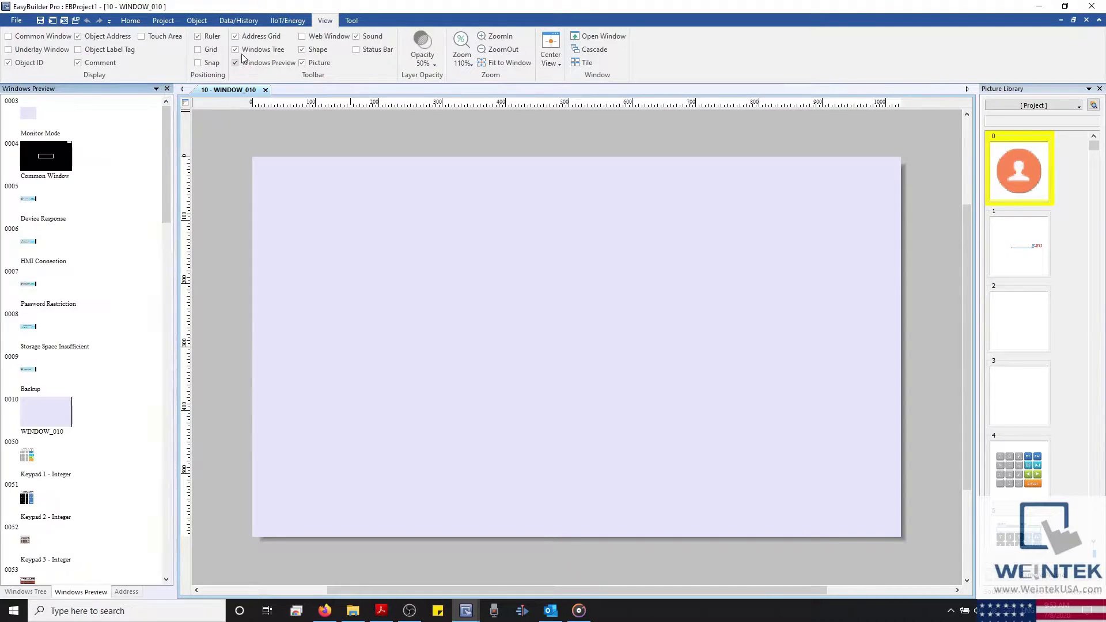
left_click(241, 53)
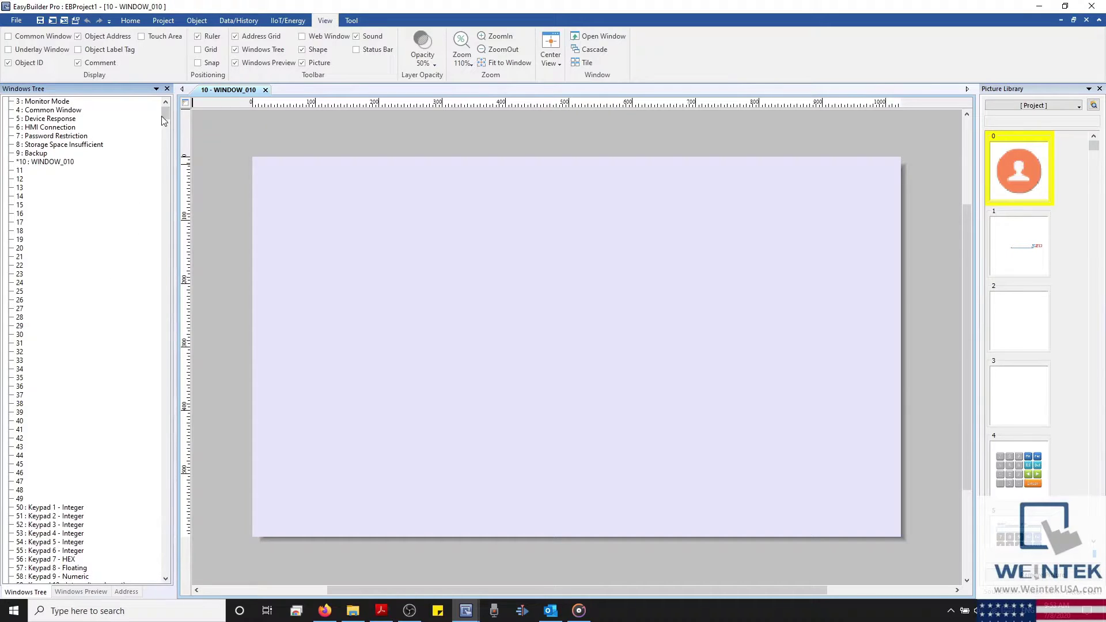
left_click_drag(163, 118, 133, 109)
left_click(70, 163)
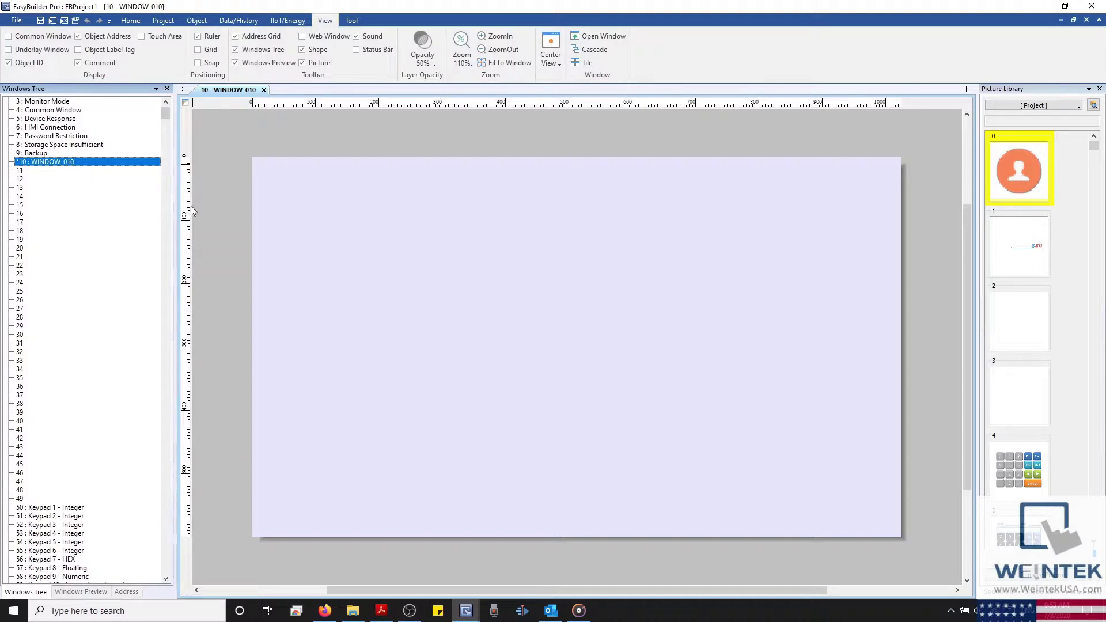
left_click(247, 148)
left_click_drag(577, 388, 917, 556)
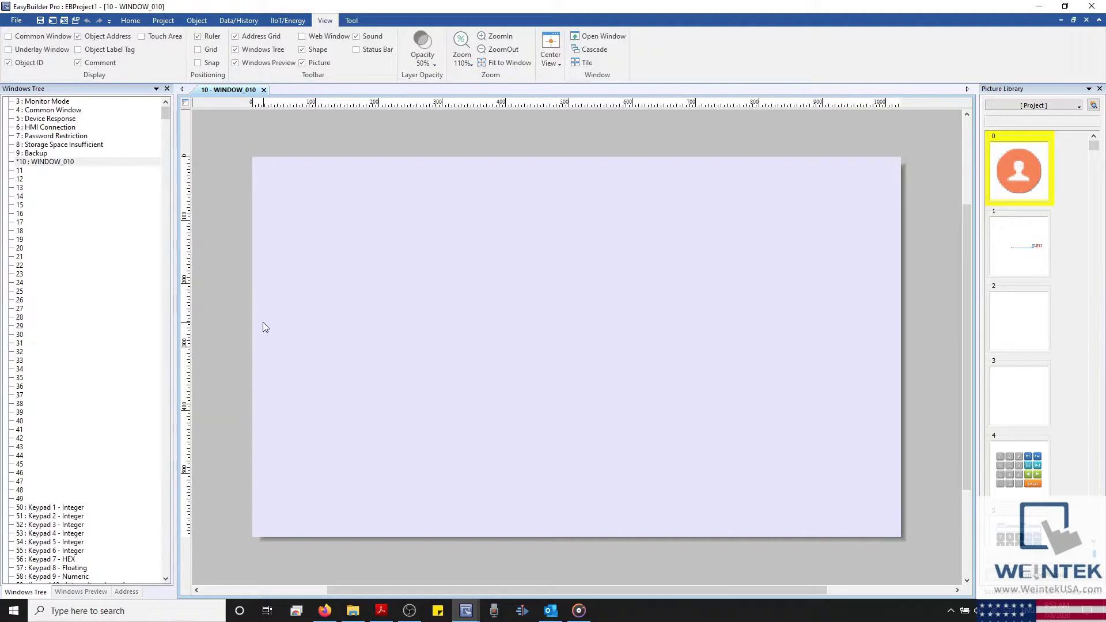
scroll(265, 327, "down", 2)
scroll(143, 388, "down", 2)
scroll(143, 388, "down", 2)
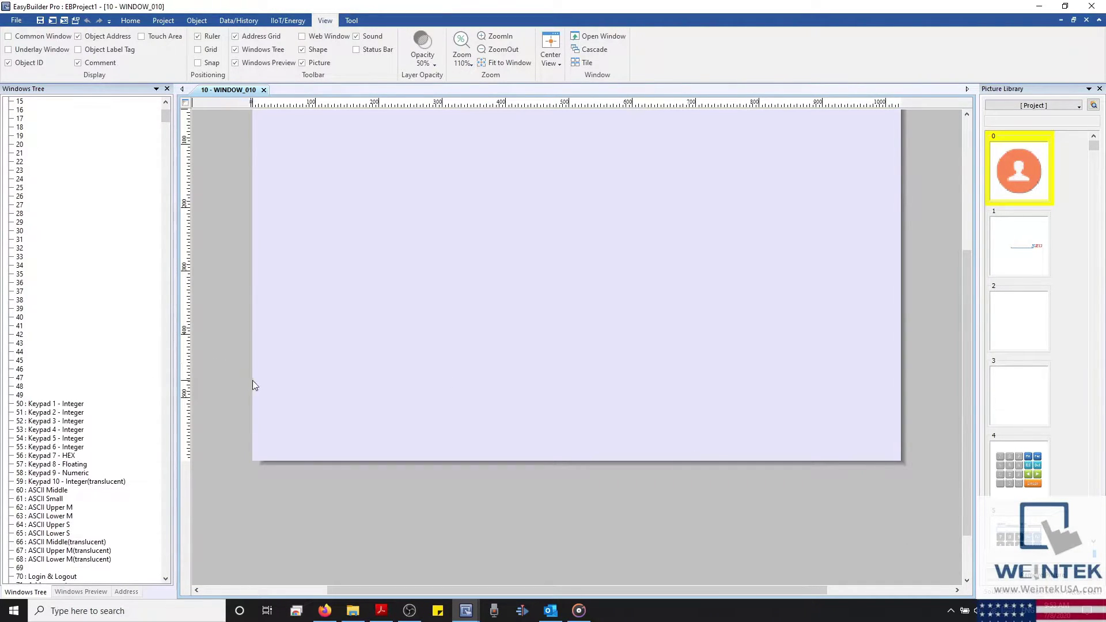
scroll(253, 380, "up", 5)
scroll(253, 380, "down", 2)
left_click(71, 405)
double_click(71, 405)
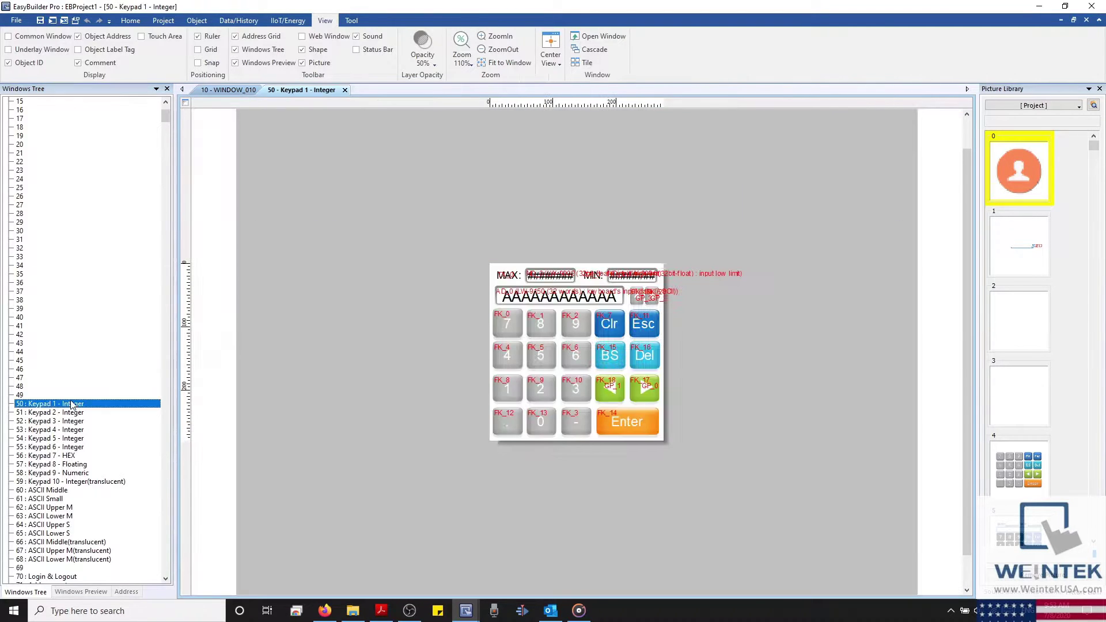
scroll(72, 405, "down", 8)
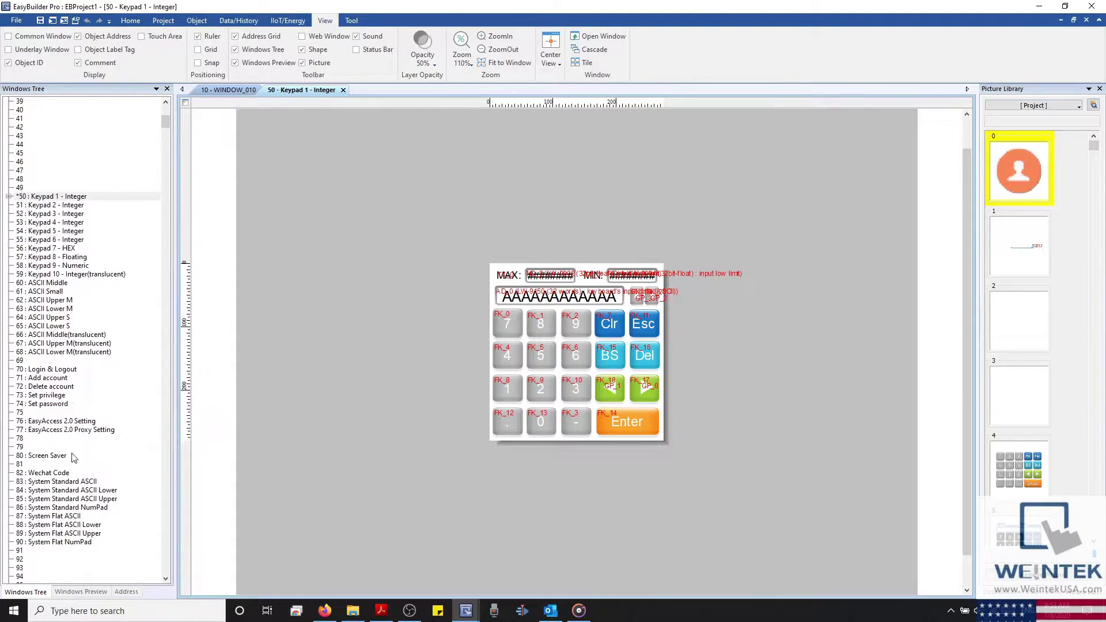
left_click(72, 456)
double_click(71, 455)
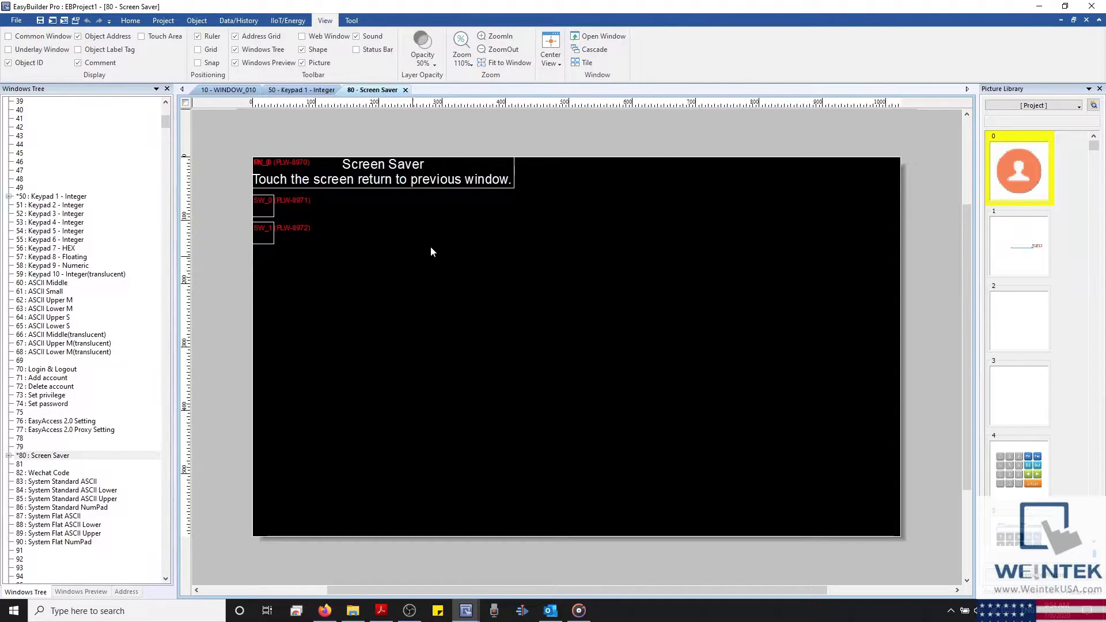
left_click(1086, 20)
left_click(1086, 20)
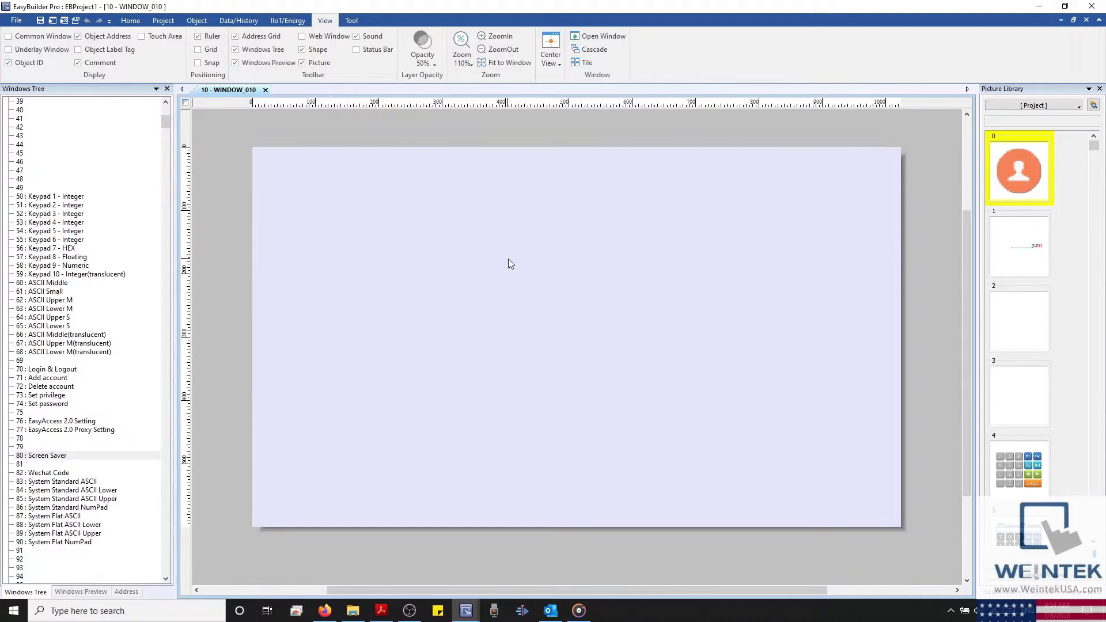
Scroll the manual to 6.2.2 Fast Selection Window, then return to EasyBuilder Pro.
left_click(381, 611)
scroll(376, 539, "down", 5)
scroll(376, 539, "down", 3)
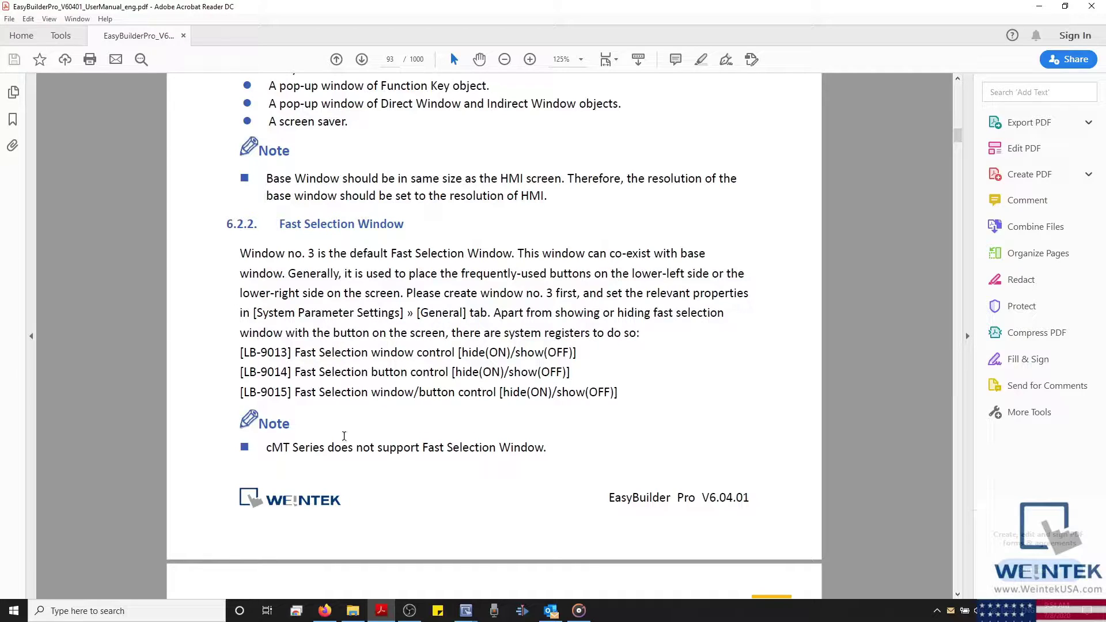
left_click(466, 610)
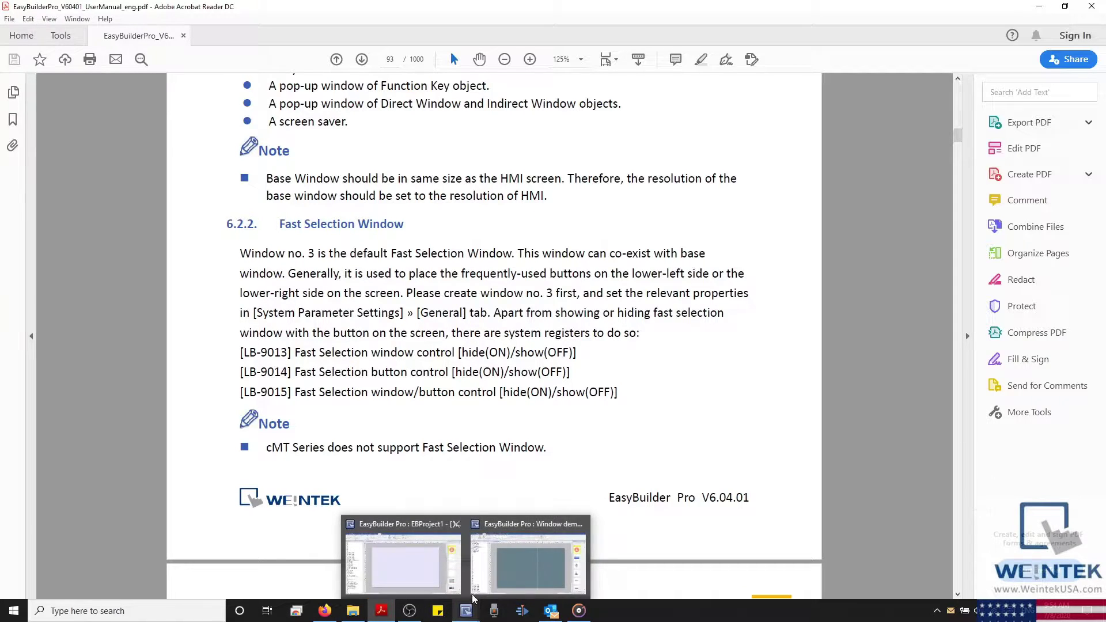
Open window 3 Monitor Mode and select its contents.
left_click(444, 518)
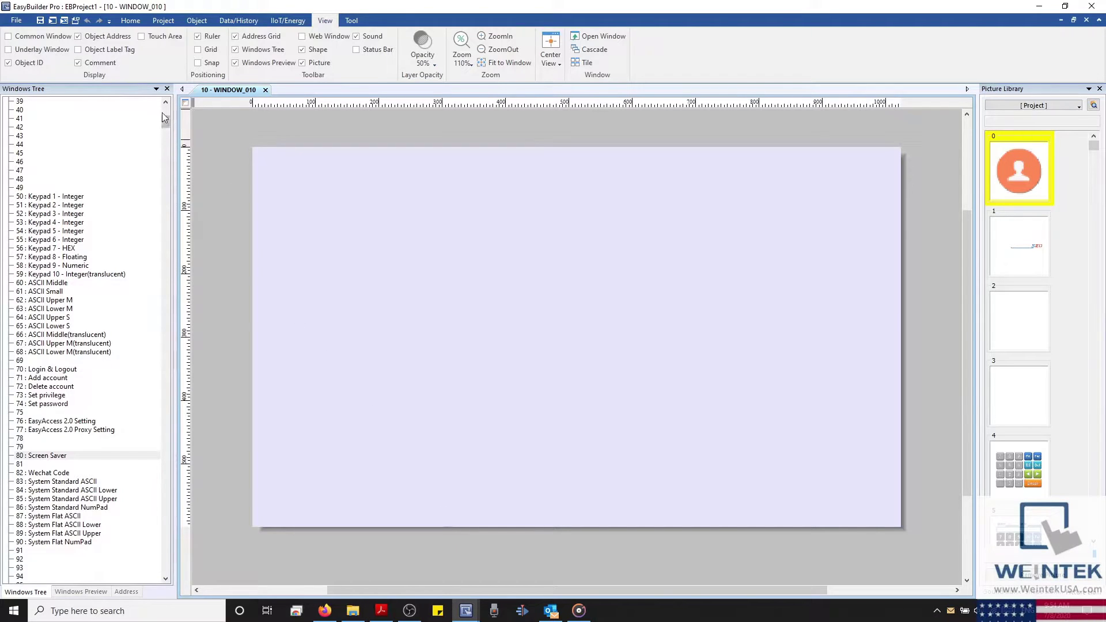
left_click_drag(165, 115, 165, 96)
double_click(114, 102)
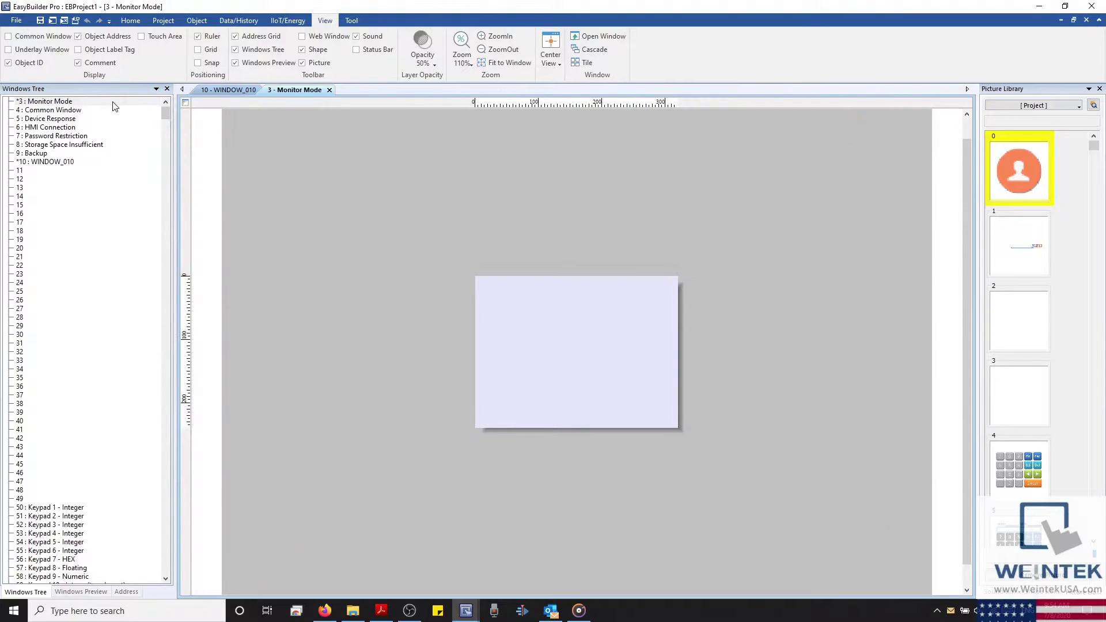
left_click_drag(467, 255, 712, 455)
Add a Set Word button SW_0 writing LW-0 on window 4 Common Window.
double_click(75, 111)
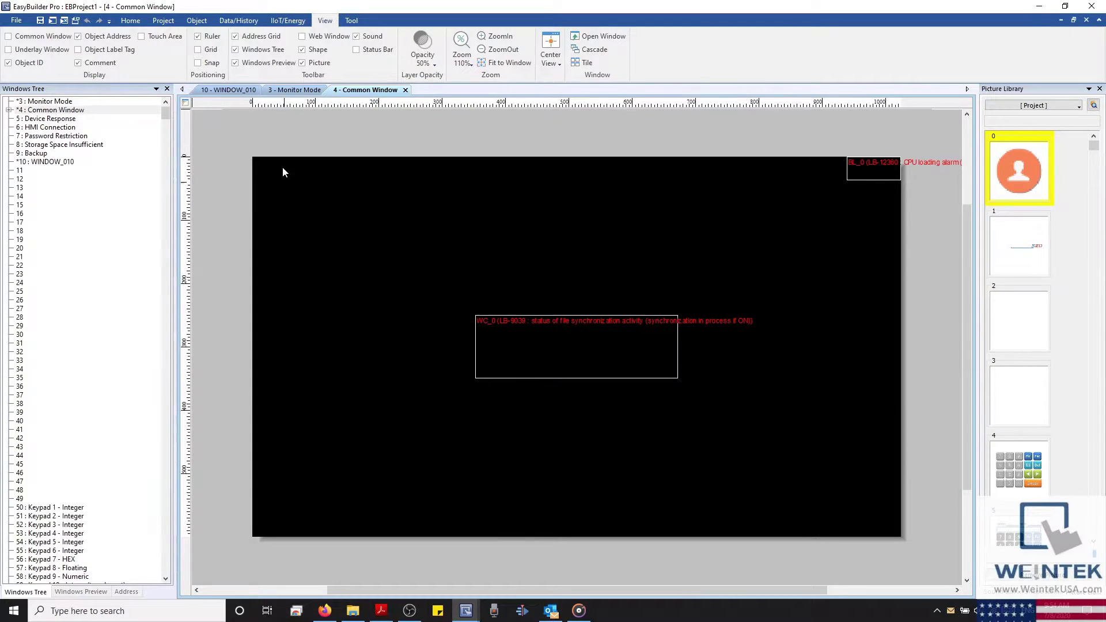
left_click(194, 23)
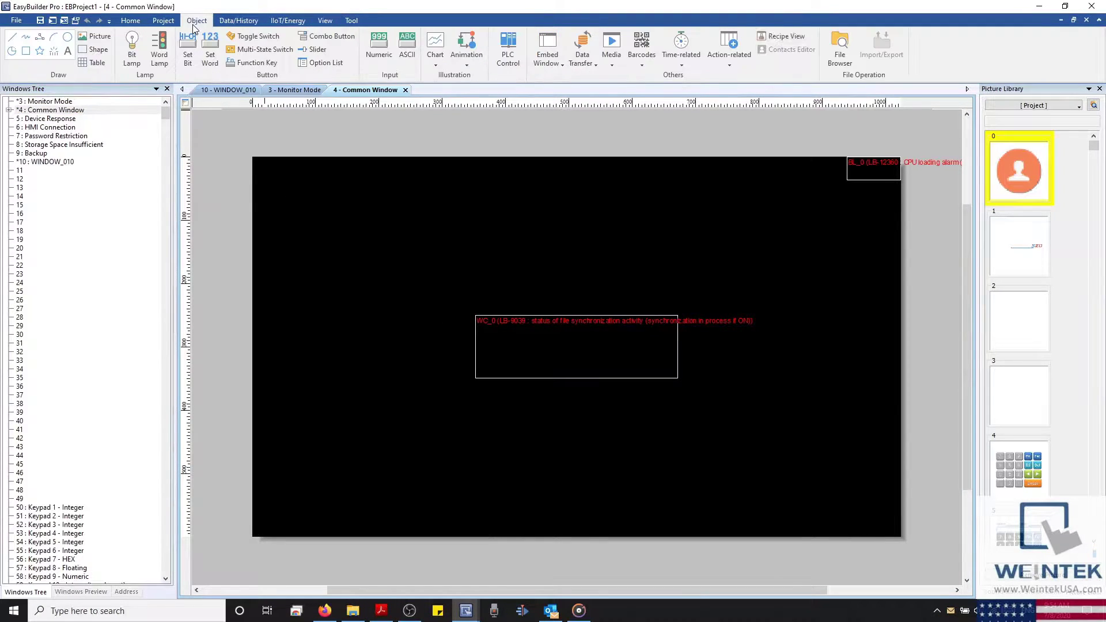
left_click(210, 51)
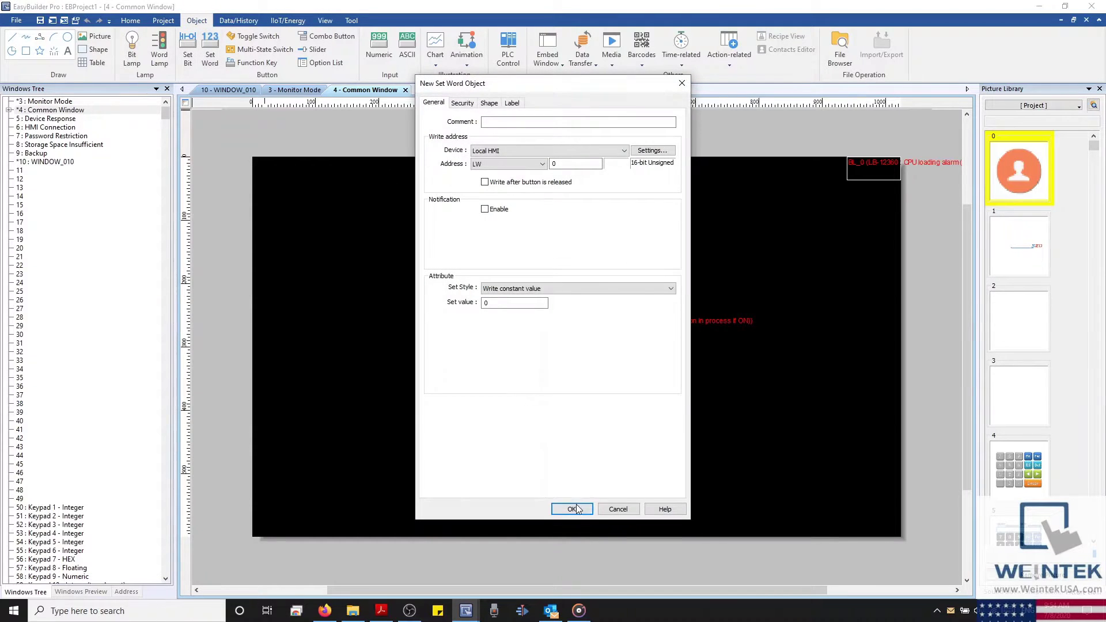
left_click(570, 509)
left_click(338, 200)
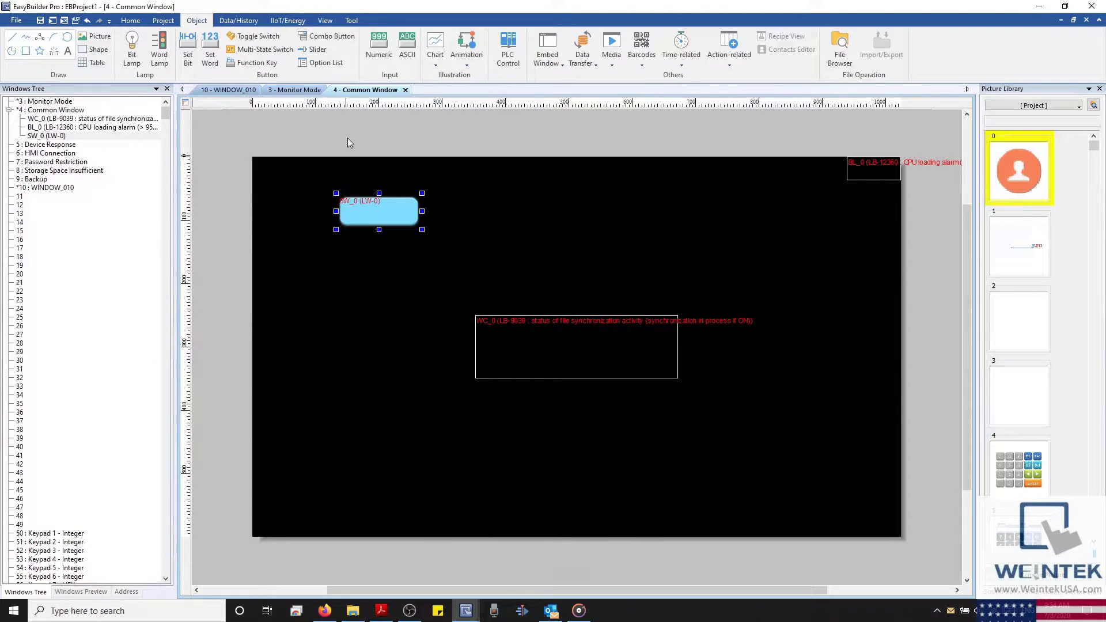
Enable View > Common Window, check it behind WINDOW_010, then delete SW_0.
left_click(325, 21)
left_click(33, 38)
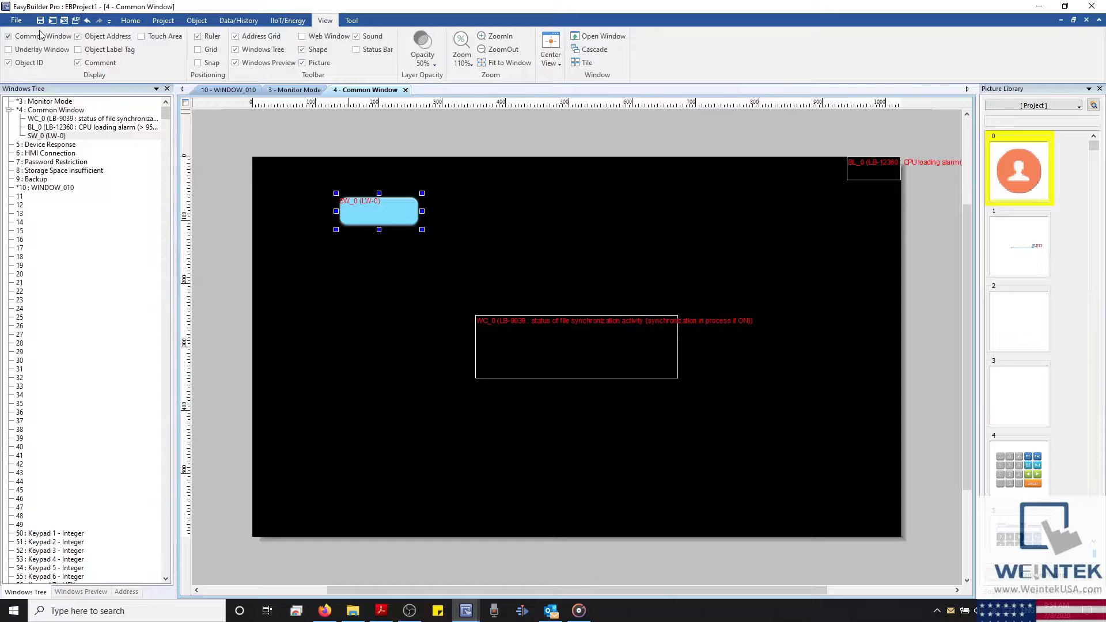
left_click(230, 90)
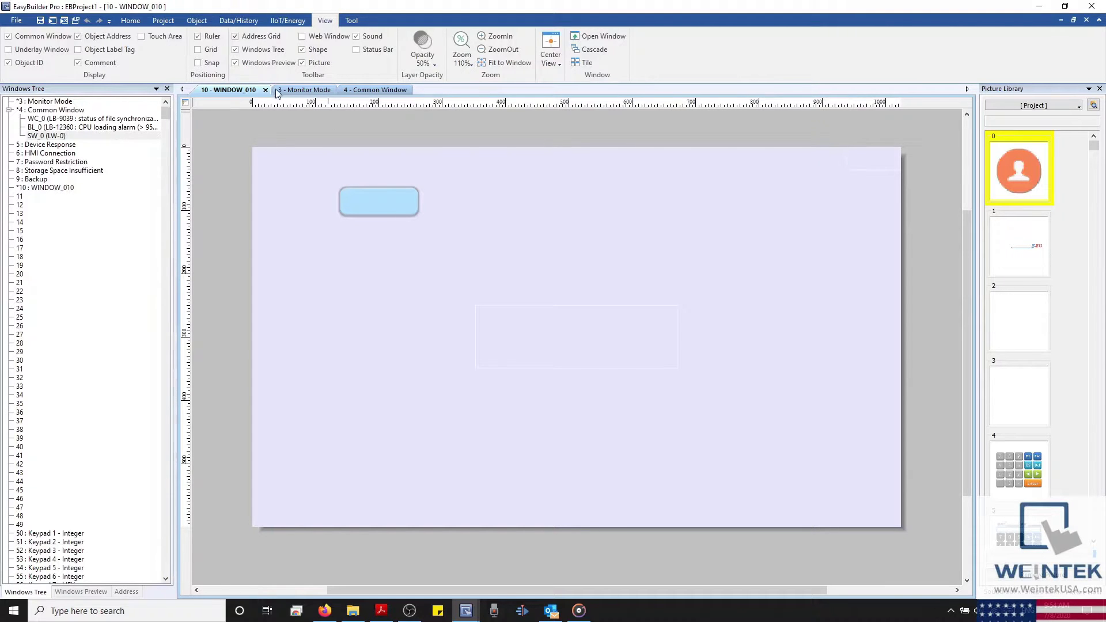
left_click(373, 91)
left_click(395, 202)
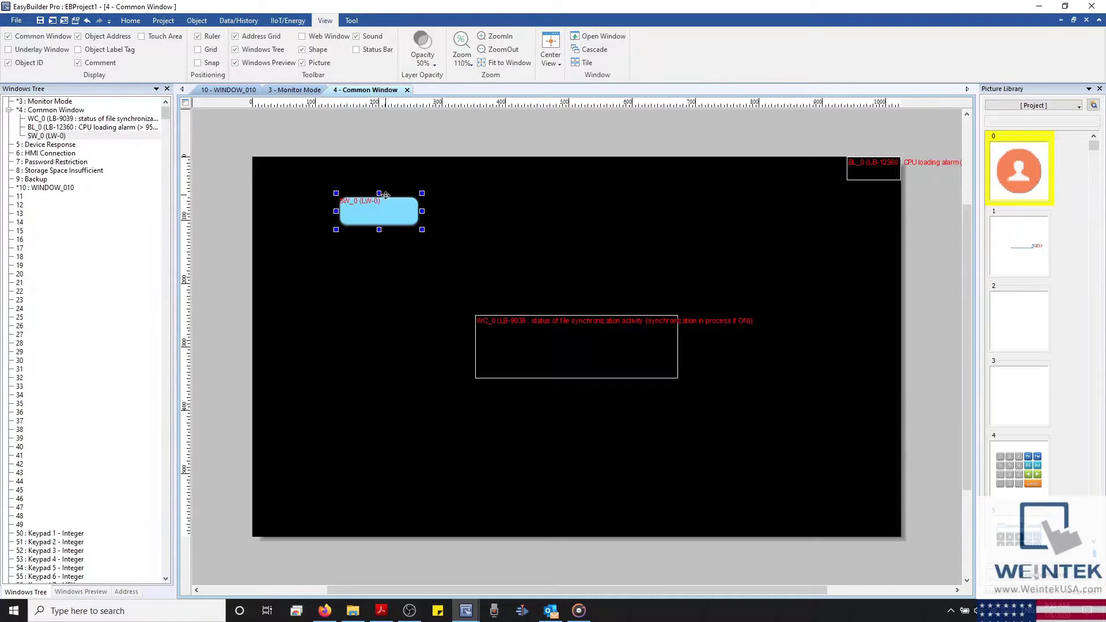
key("Delete")
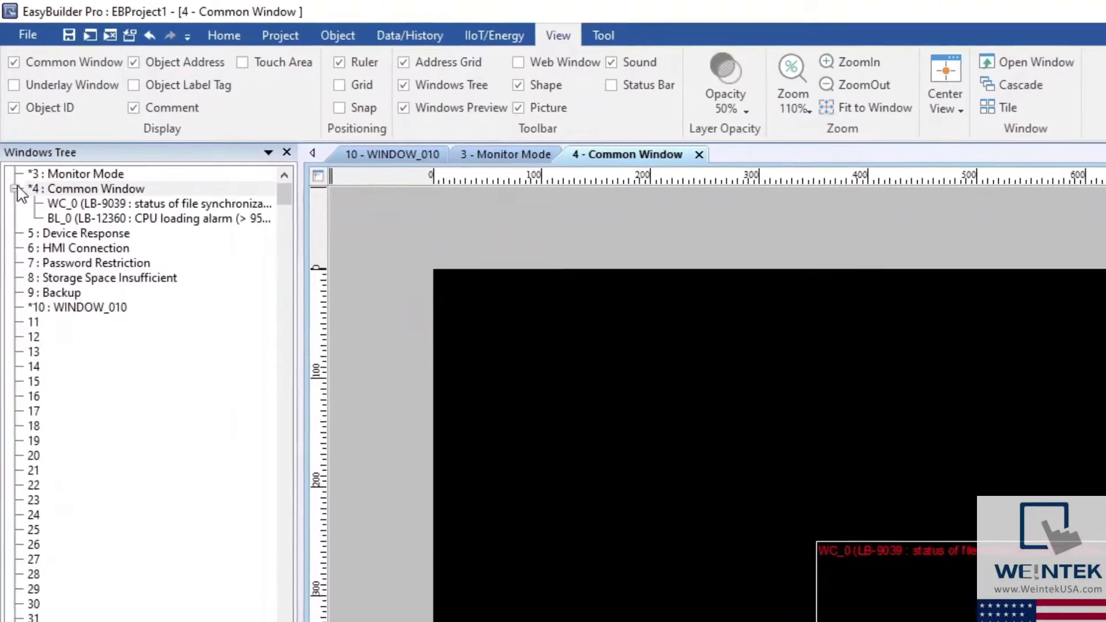
Collapse the Common Window object list and step through windows 5 to 9 in the Windows Tree.
left_click(10, 110)
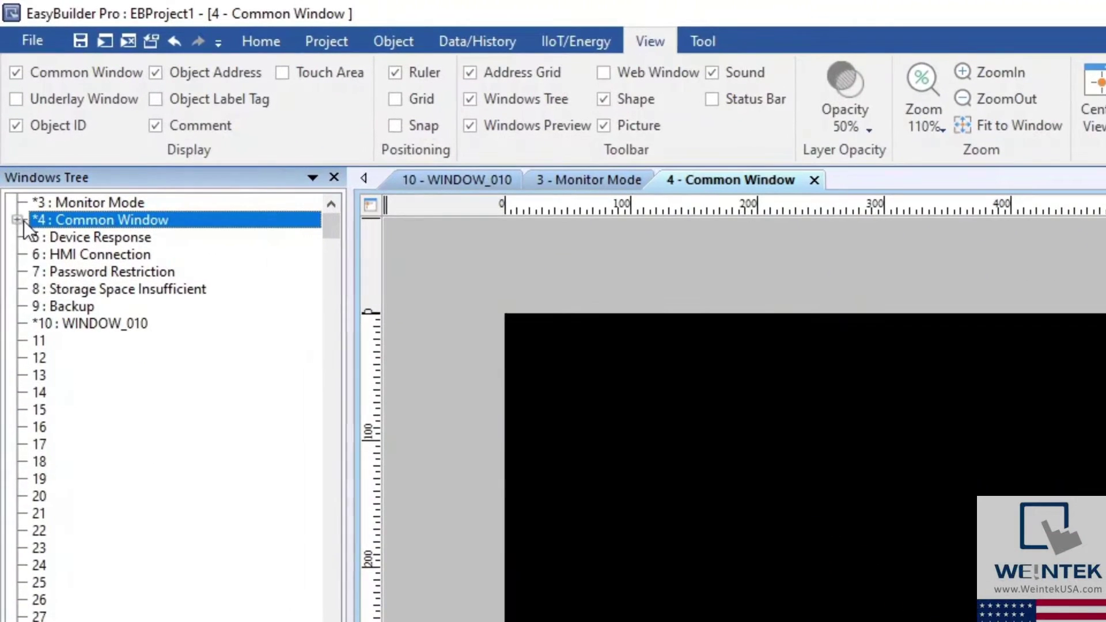
left_click(44, 242)
left_click(64, 257)
left_click(75, 271)
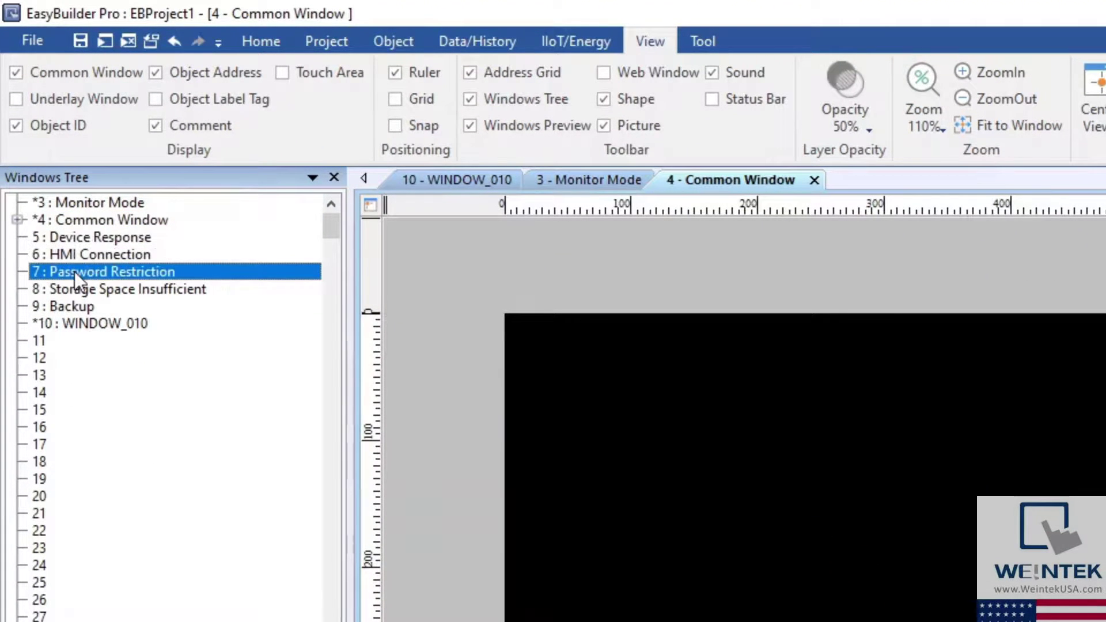
left_click(84, 286)
left_click(87, 301)
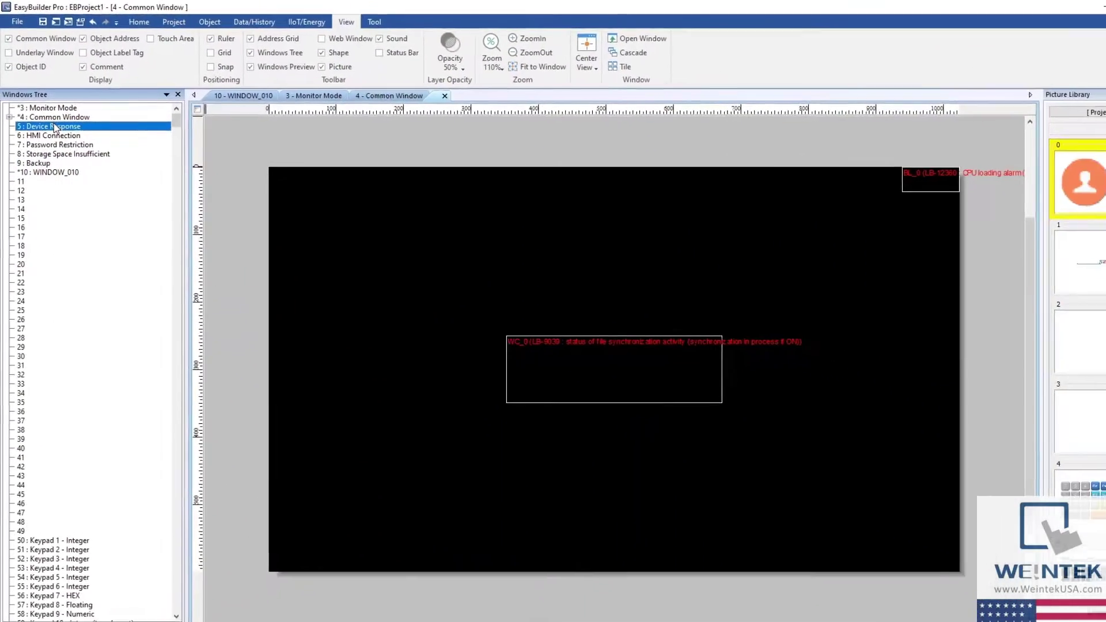
Open 5 : Device Response at 200% zoom, then 6 : HMI Connection.
double_click(65, 152)
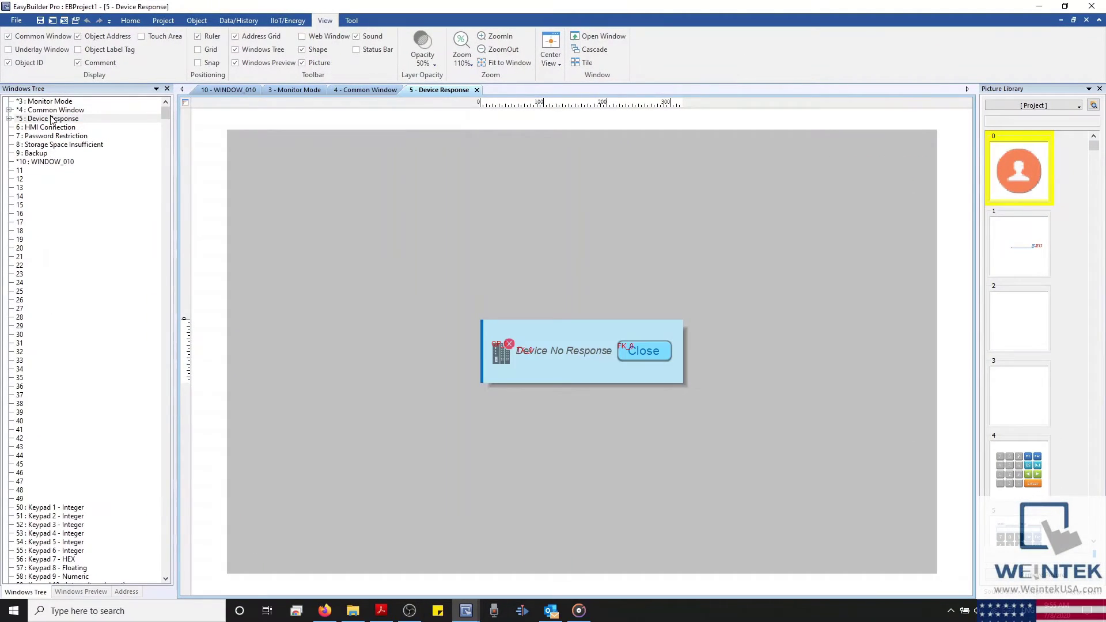
scroll(657, 353, "up", 3)
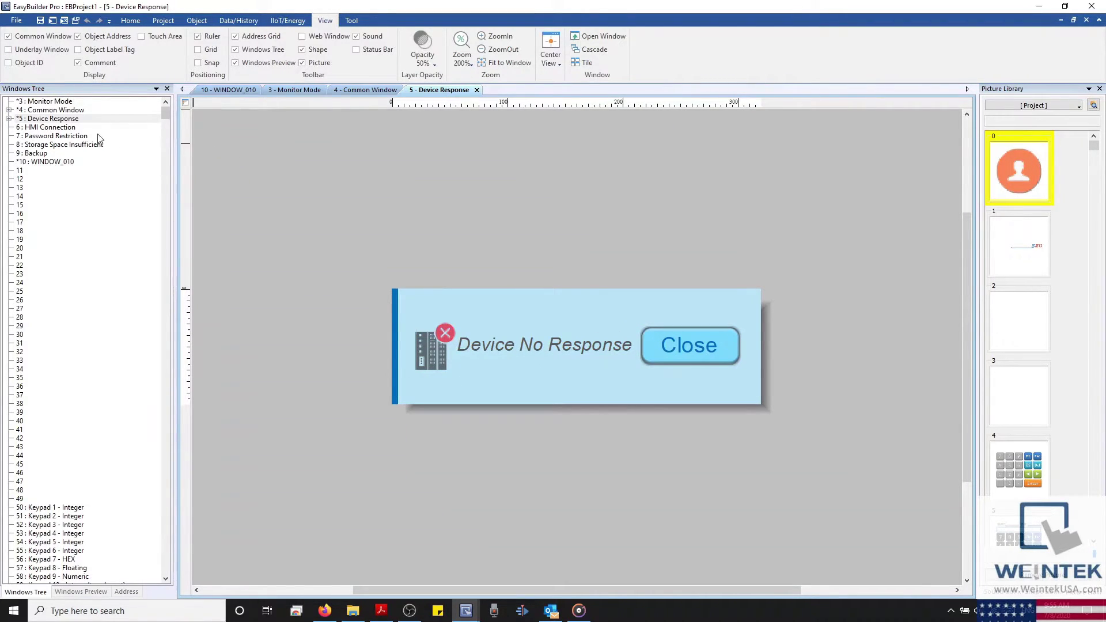
double_click(62, 129)
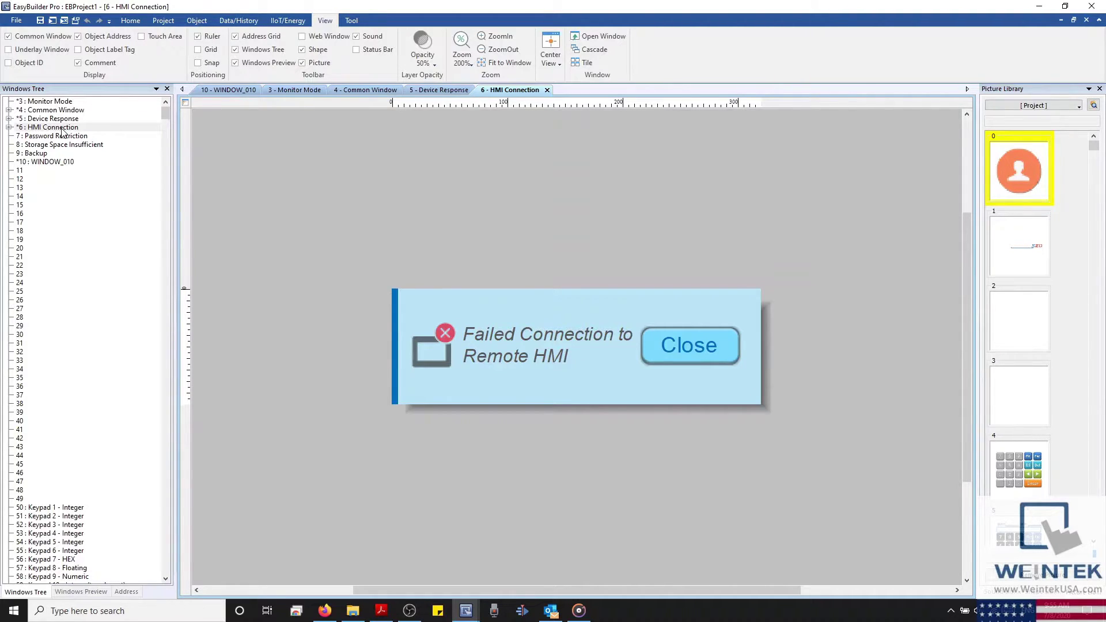
Open window 7 and inspect the Close key's Security settings (Class A), cancelling all changes.
double_click(70, 137)
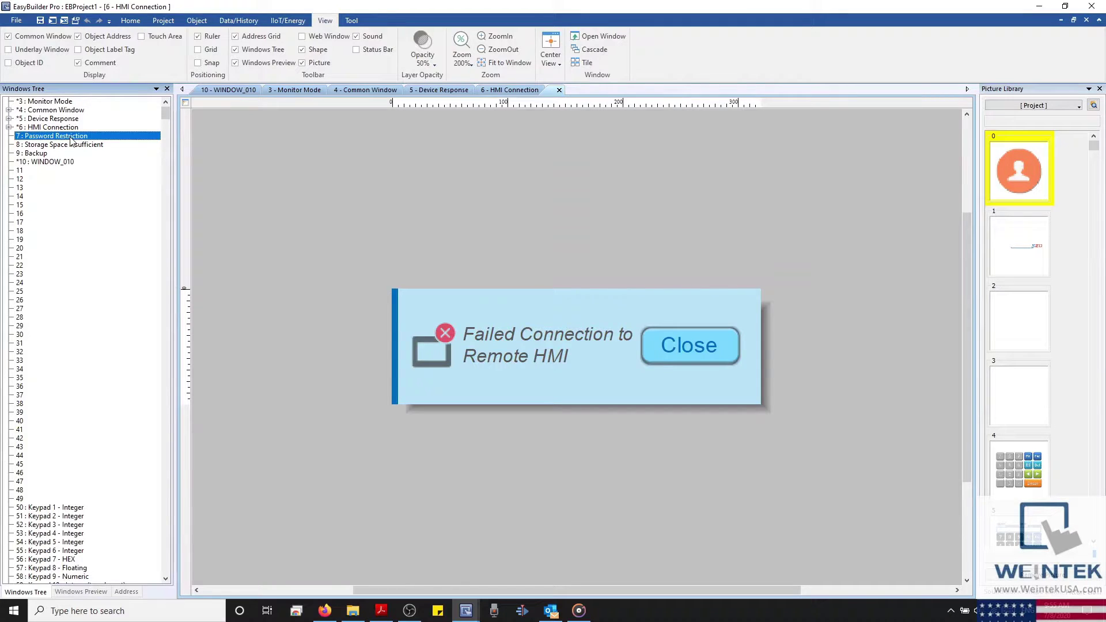
double_click(717, 340)
left_click_drag(536, 87, 872, 130)
left_click(798, 146)
left_click(873, 251)
left_click(869, 270)
left_click(832, 279)
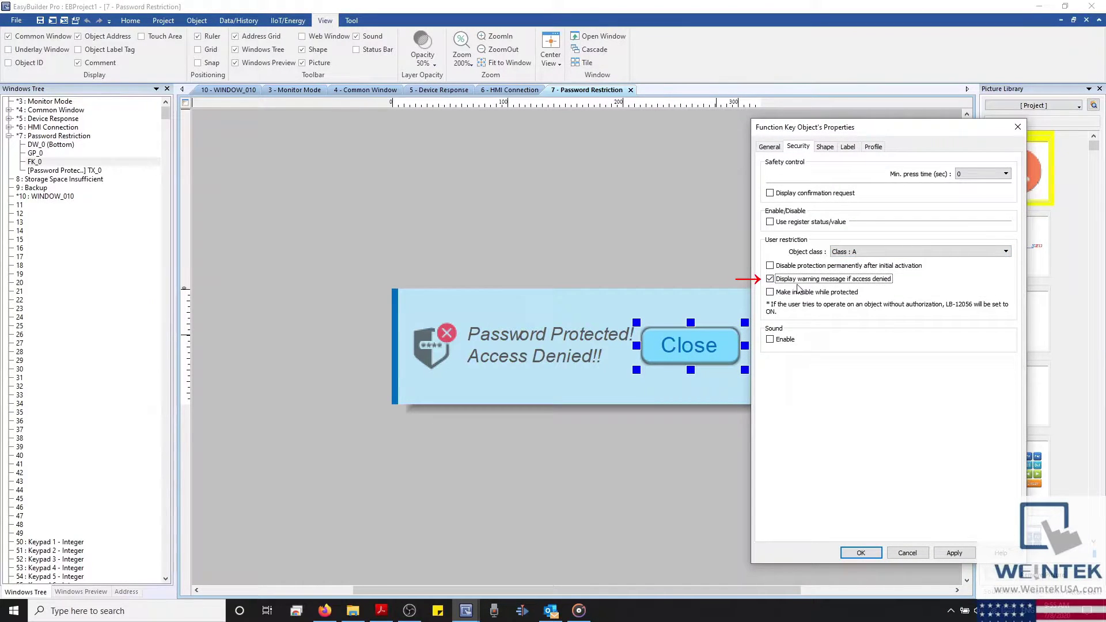
left_click(857, 255)
scroll(857, 255, "up", 1)
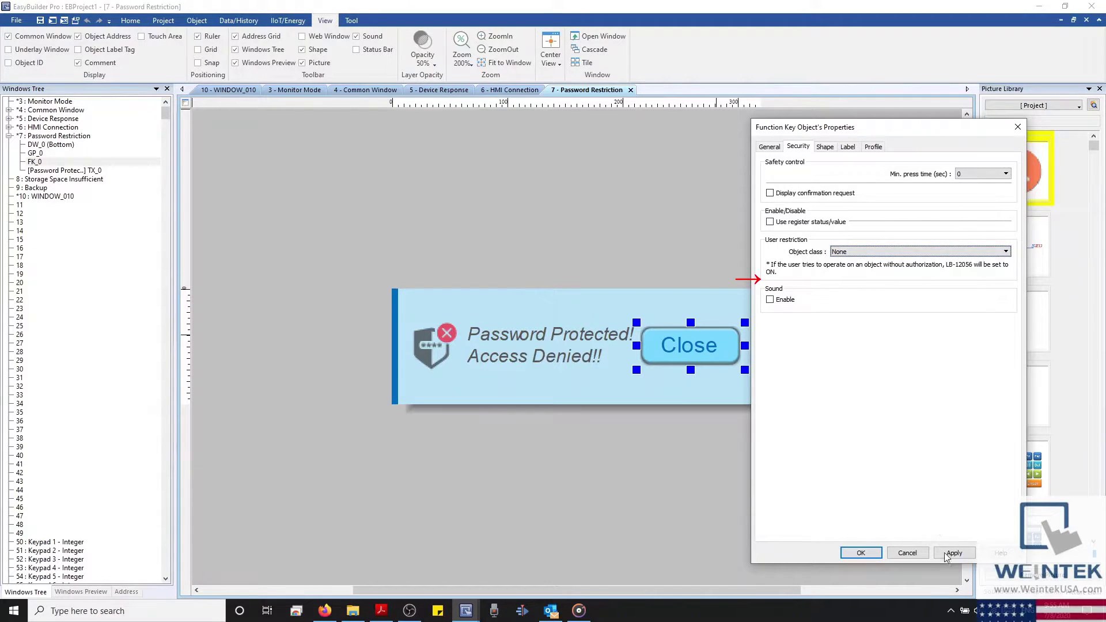
left_click(907, 552)
Open window 8, paste a copy of its bit lamp, inspect read address LB-9035, then delete it.
left_click(9, 136)
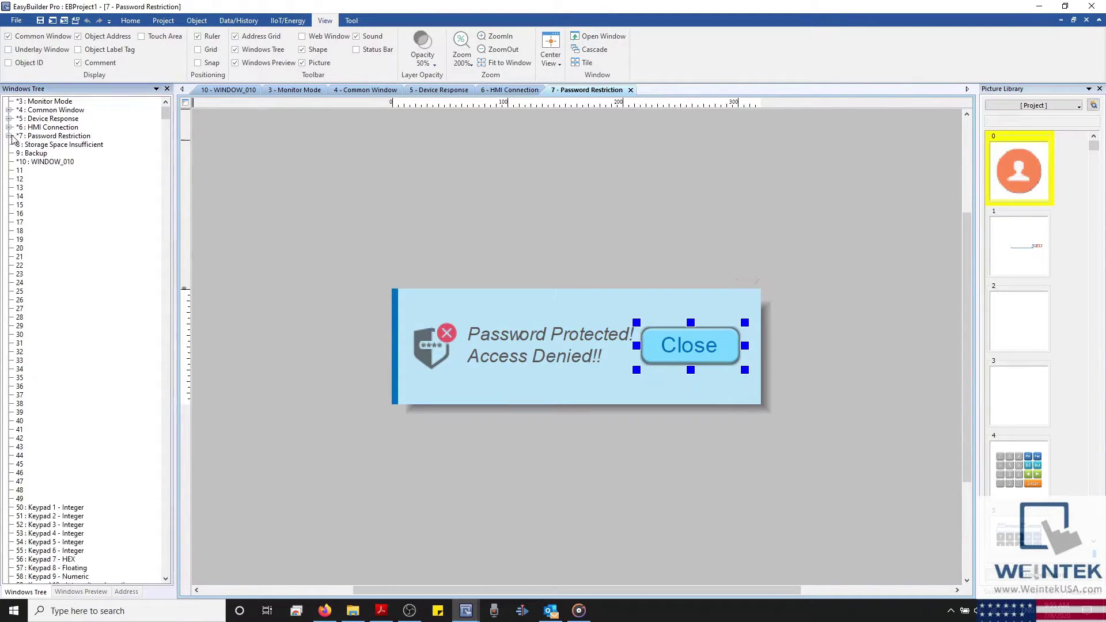
double_click(23, 145)
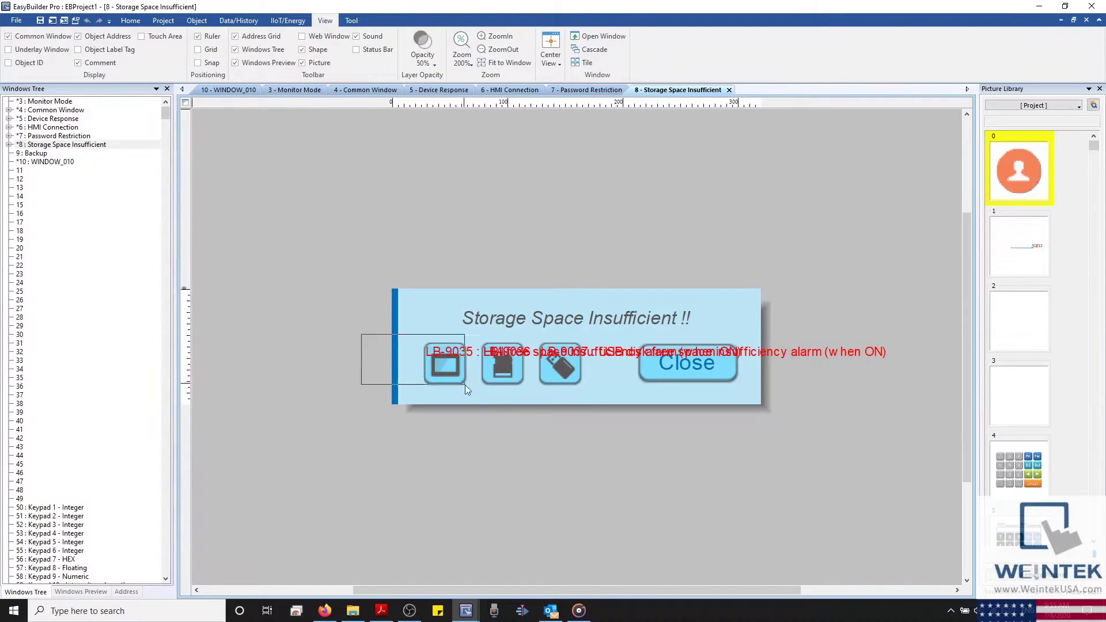
left_click(460, 377)
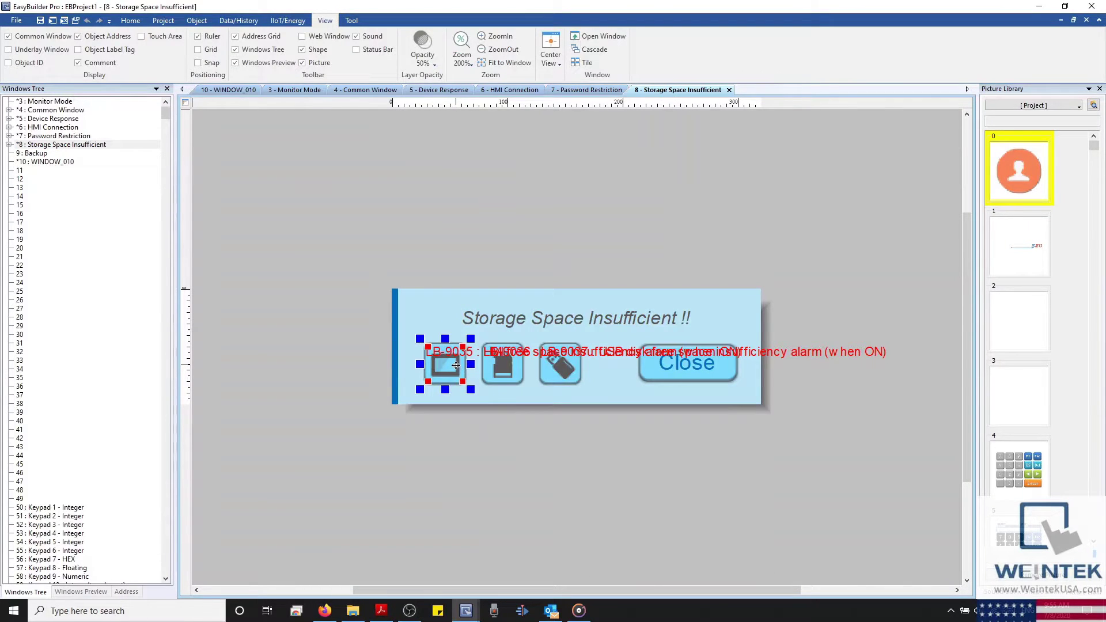
key("ctrl+v")
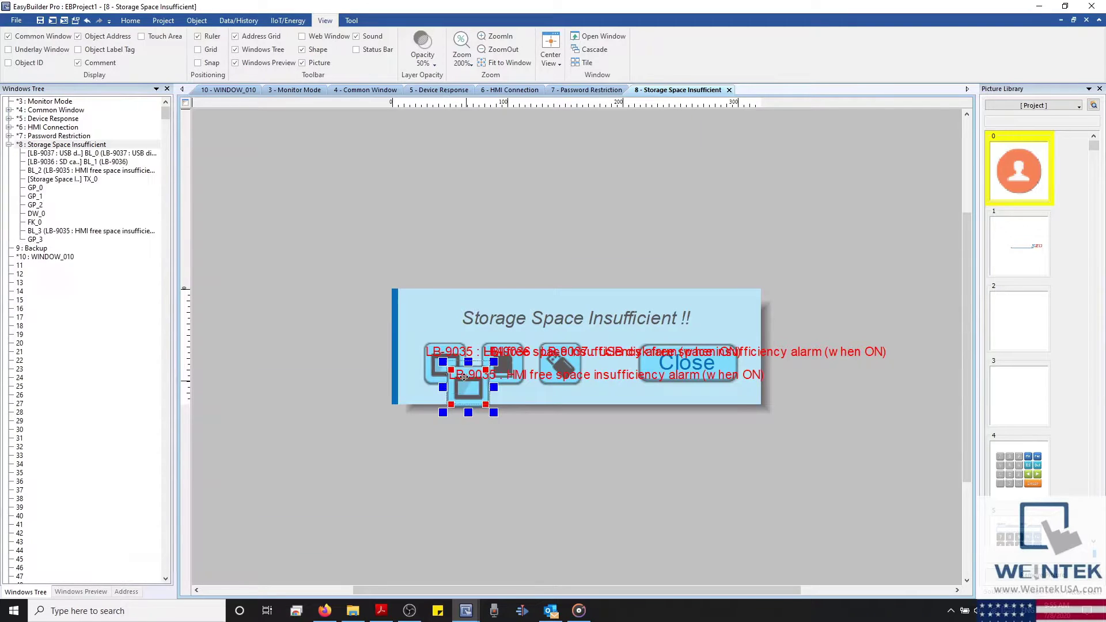
left_click(458, 216)
left_click(457, 215)
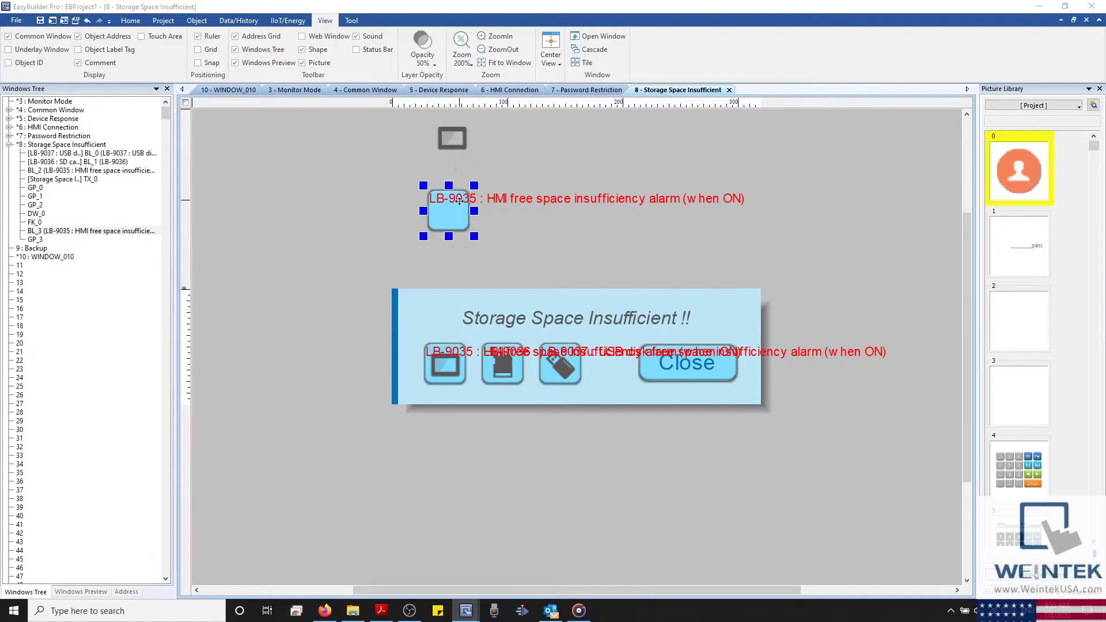
double_click(467, 219)
left_click_drag(576, 79, 276, 98)
left_click(163, 208)
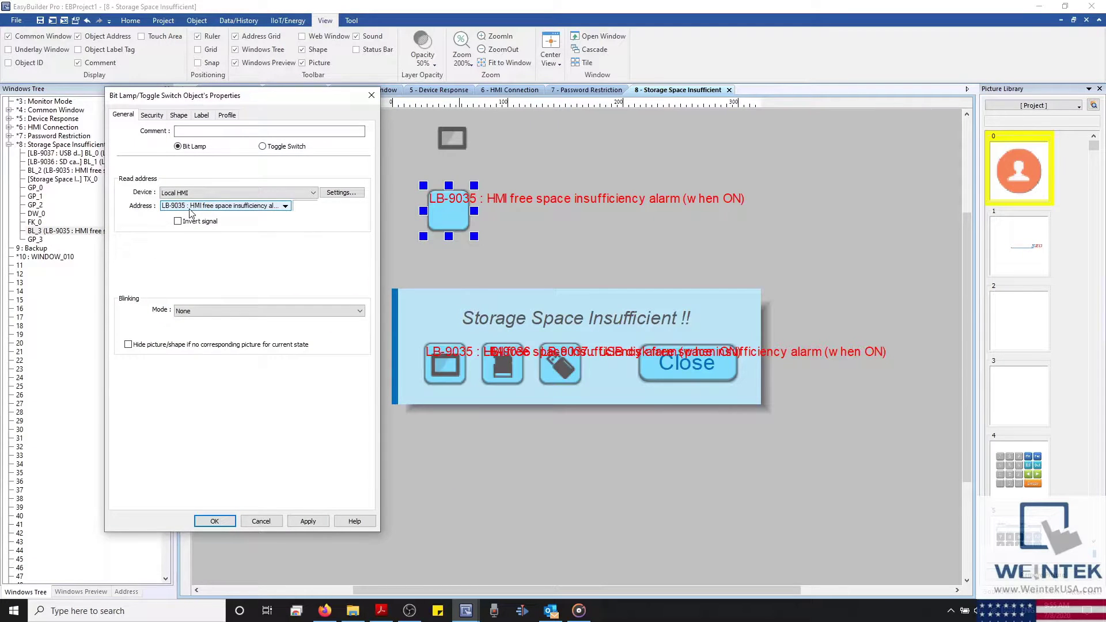
left_click(372, 95)
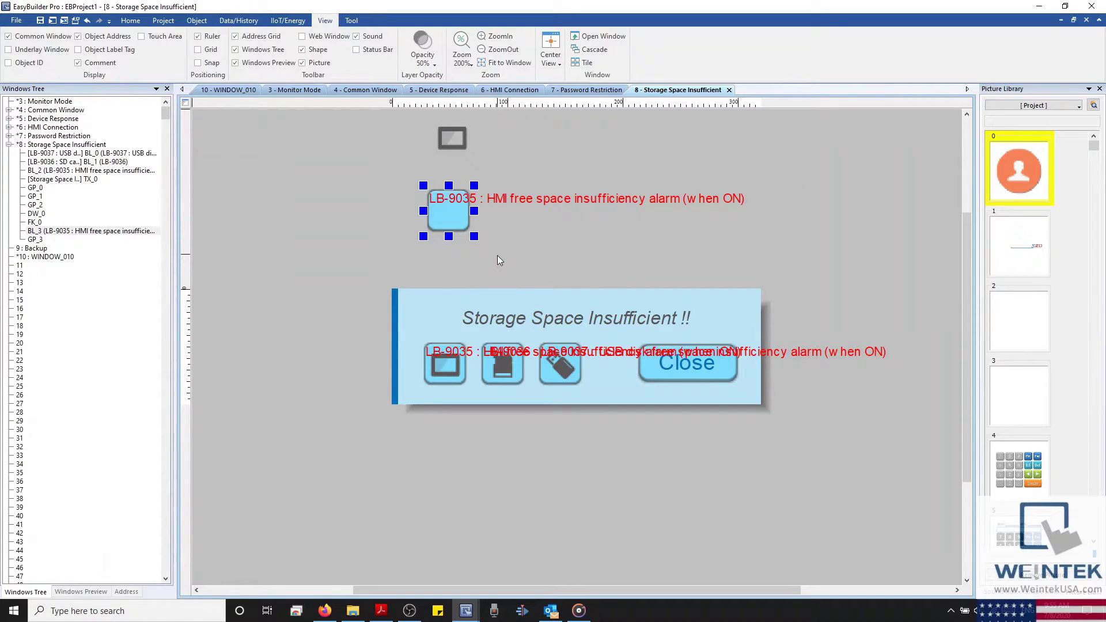
key("Delete")
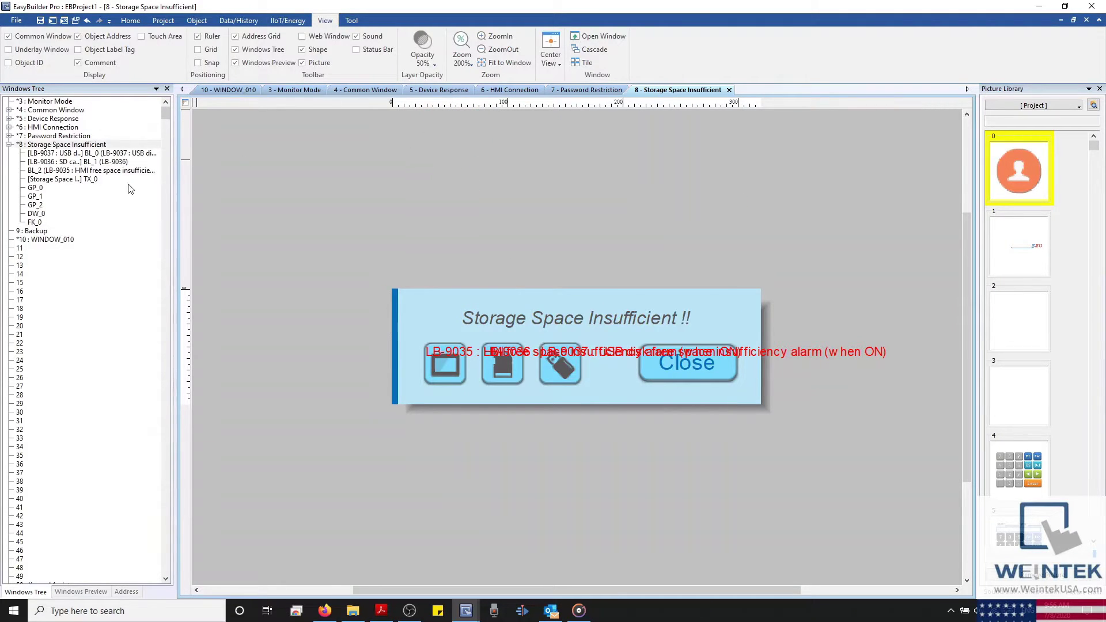
Open 9 : Backup and preview a Backup (Per-page) object dialog, closing it without adding.
left_click(8, 144)
double_click(21, 154)
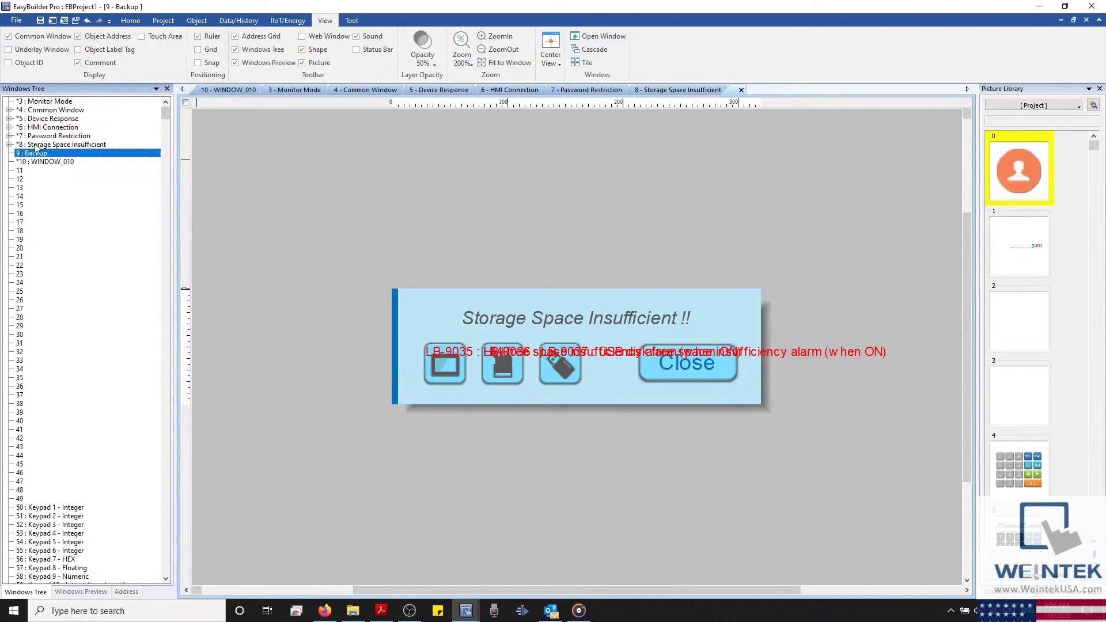
left_click(228, 21)
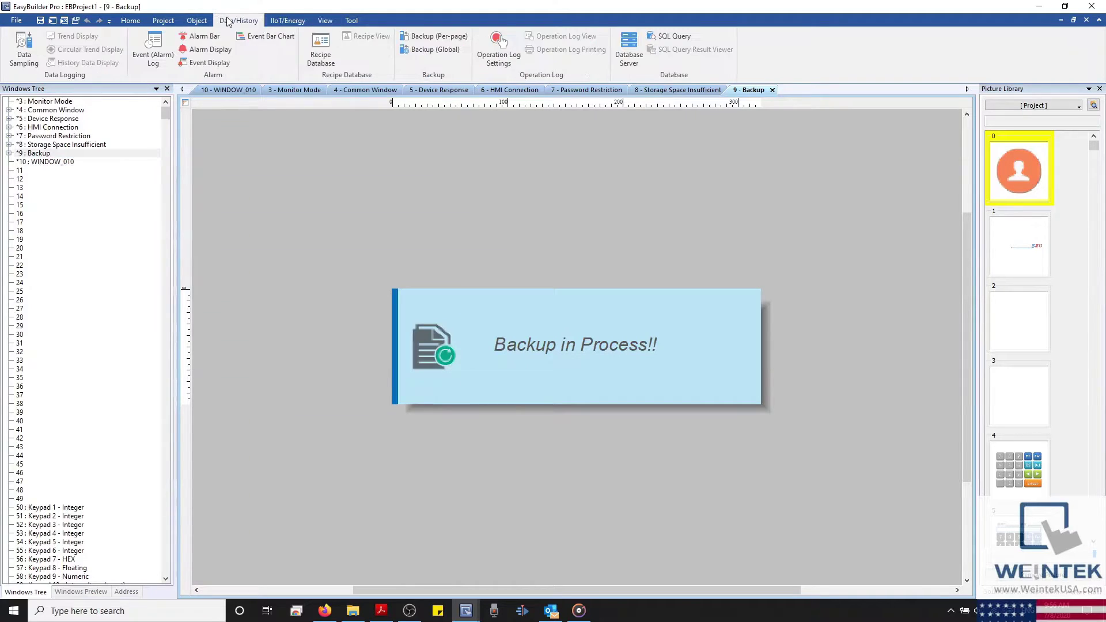
left_click(429, 36)
left_click_drag(535, 78, 254, 92)
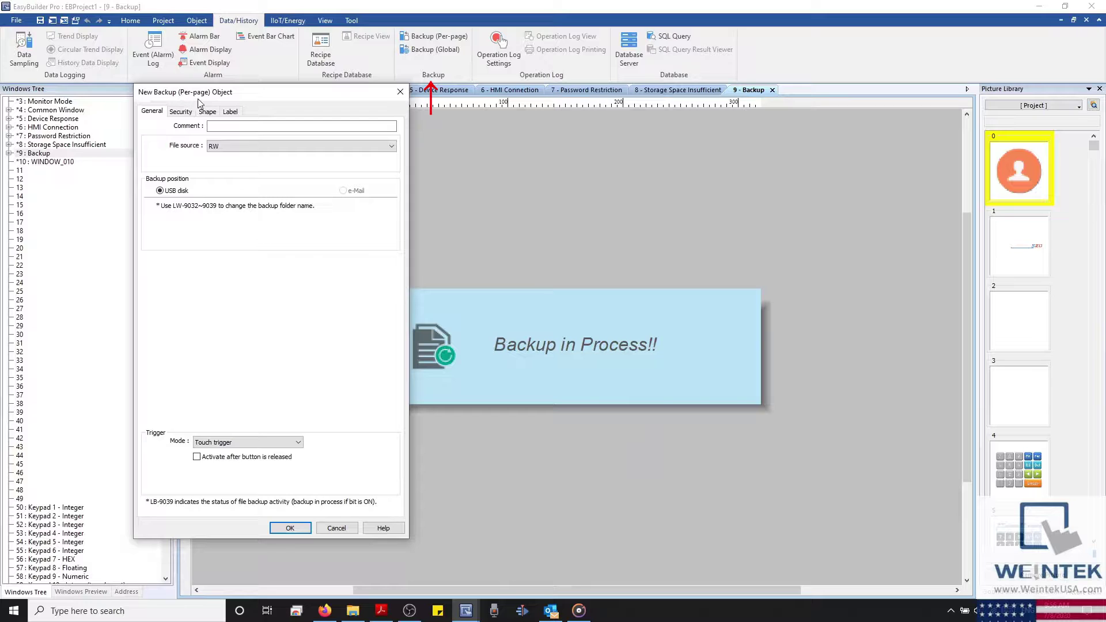
left_click_drag(279, 91, 244, 91)
left_click(368, 91)
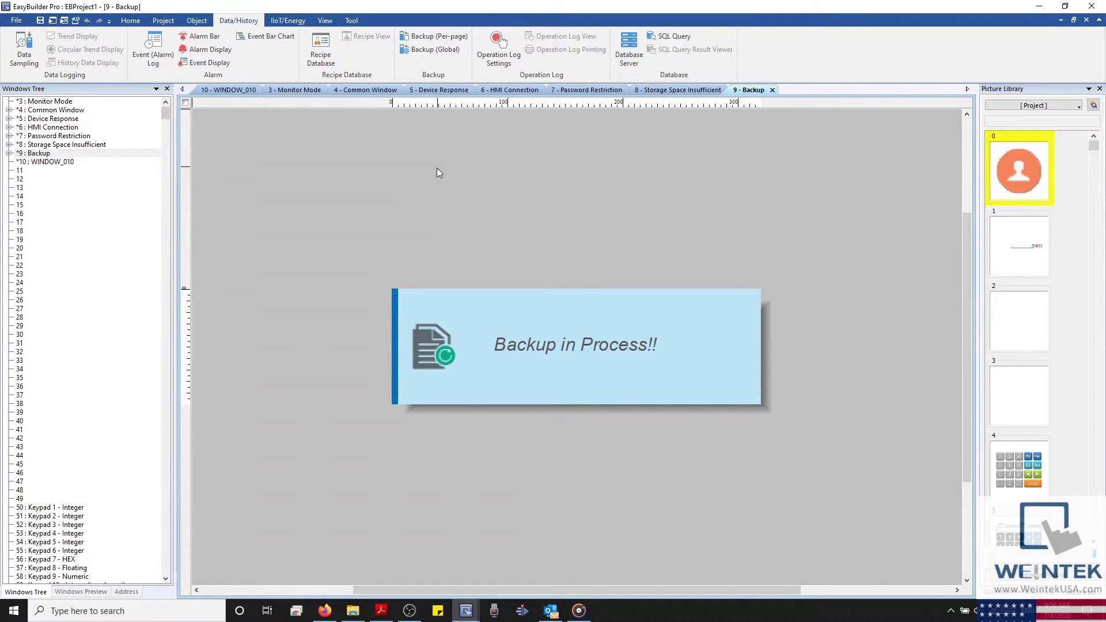
Close the Backup, Storage Space Insufficient, Password Restriction and HMI Connection tabs.
left_click(1086, 21)
left_click(1087, 20)
left_click(1087, 21)
left_click(1087, 21)
left_click(1086, 21)
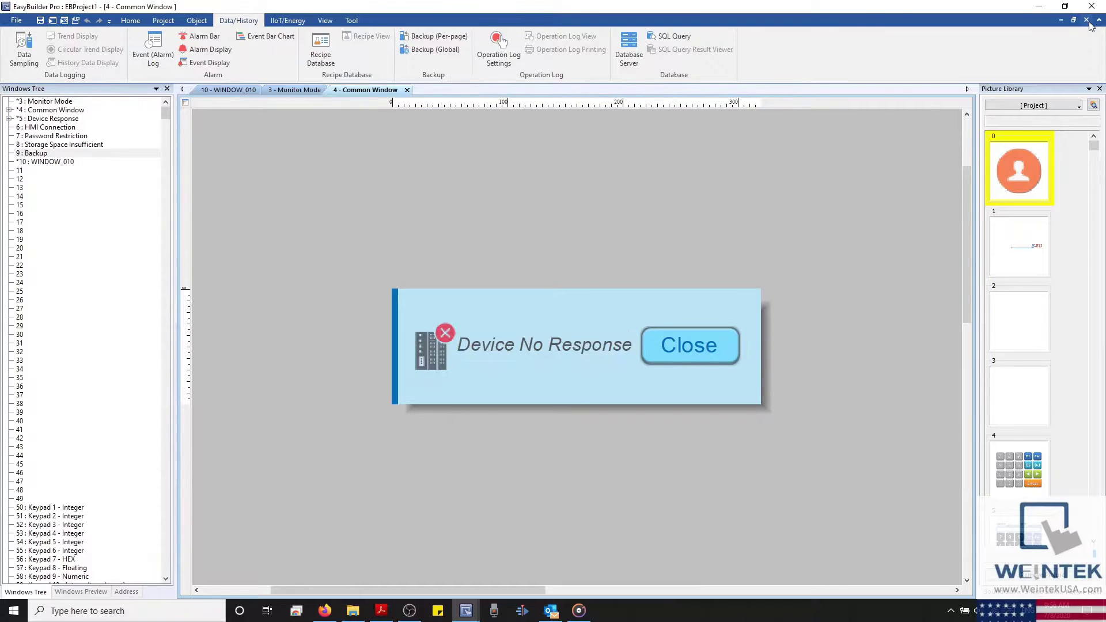
left_click(1087, 21)
left_click(1087, 21)
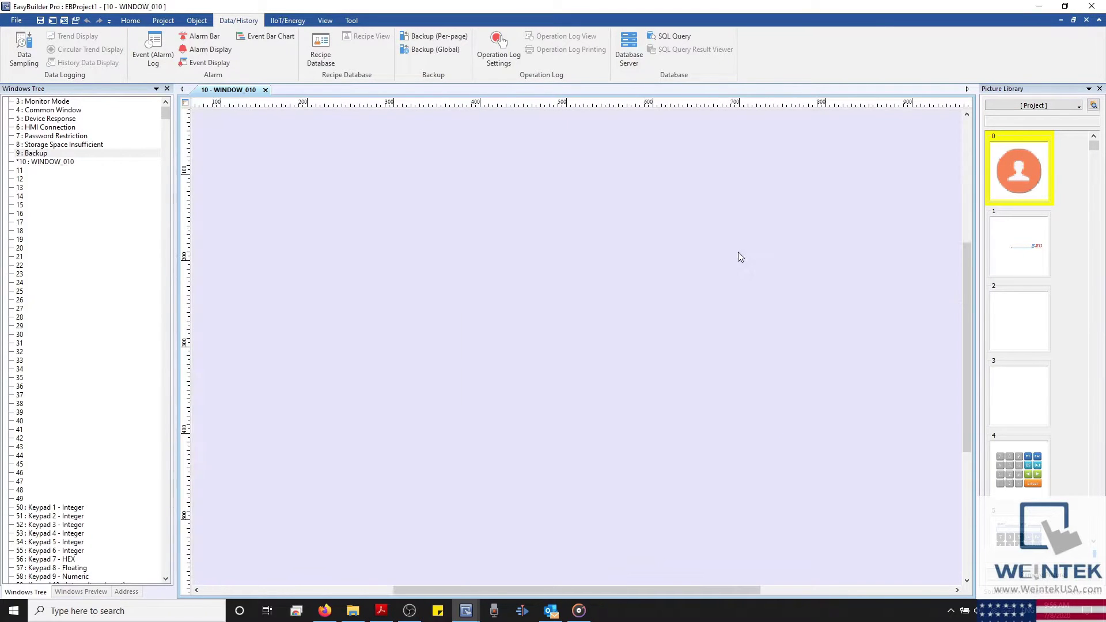
scroll(738, 251, "down", 2)
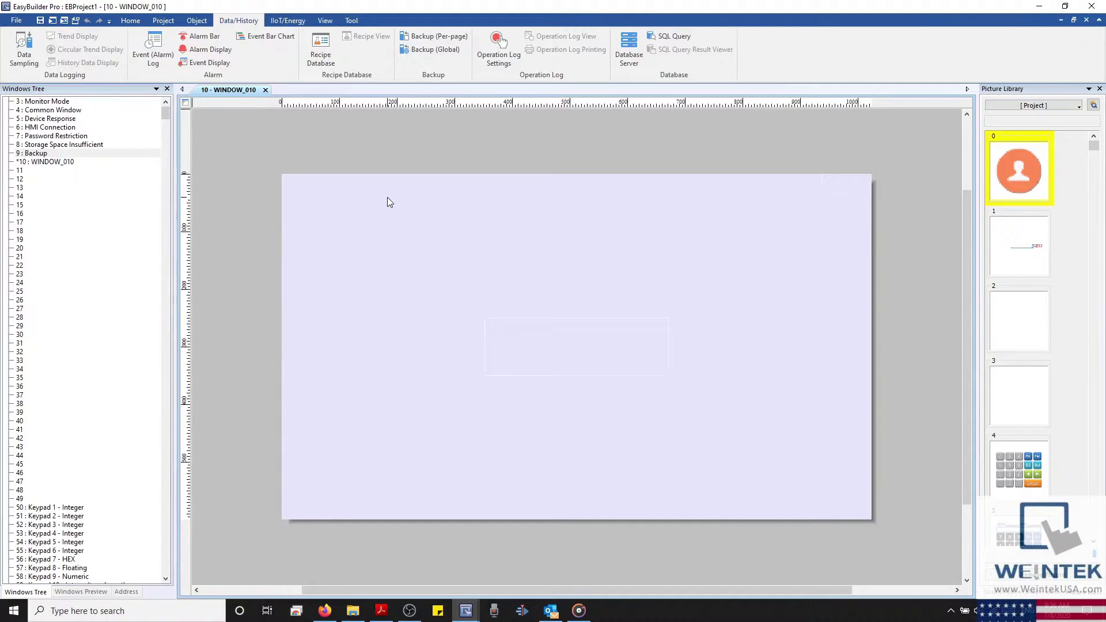
Reopen Password Restriction, pull apart its icon, text and Close key, add a picture, then undo.
left_click(35, 137)
double_click(35, 137)
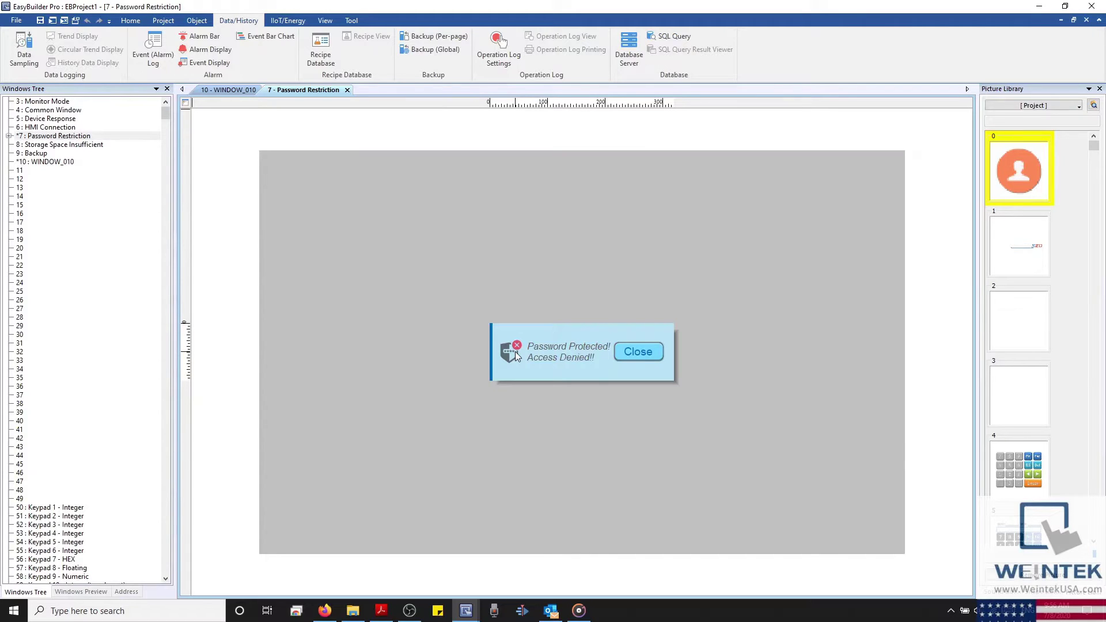
left_click_drag(515, 352, 460, 323)
left_click(567, 352)
left_click_drag(567, 351, 577, 294)
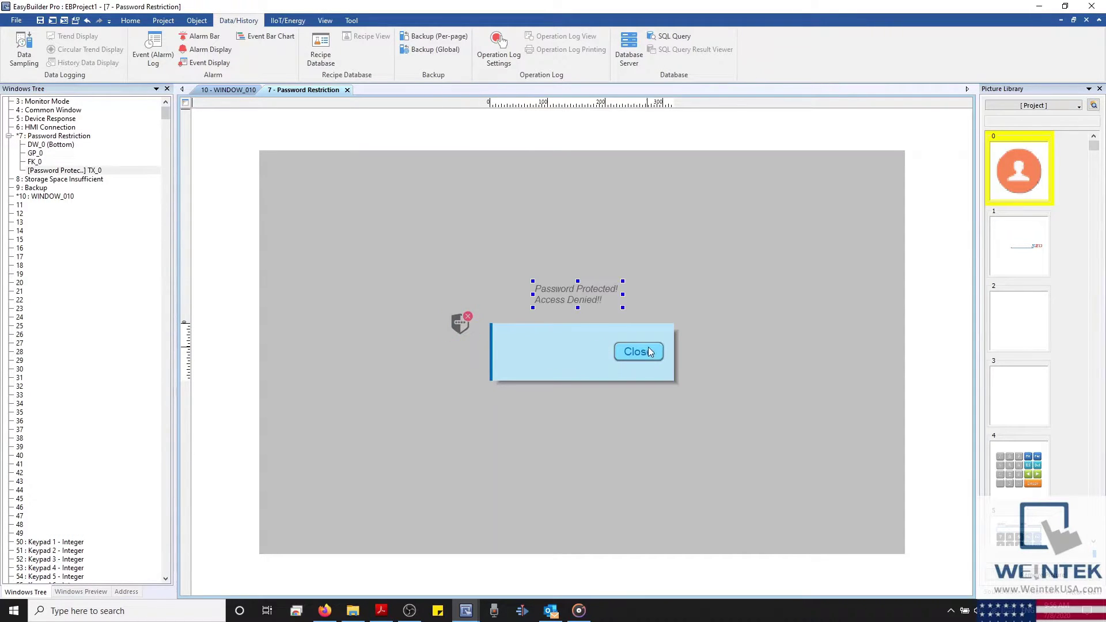
left_click_drag(650, 352, 703, 314)
left_click_drag(1014, 170, 587, 340)
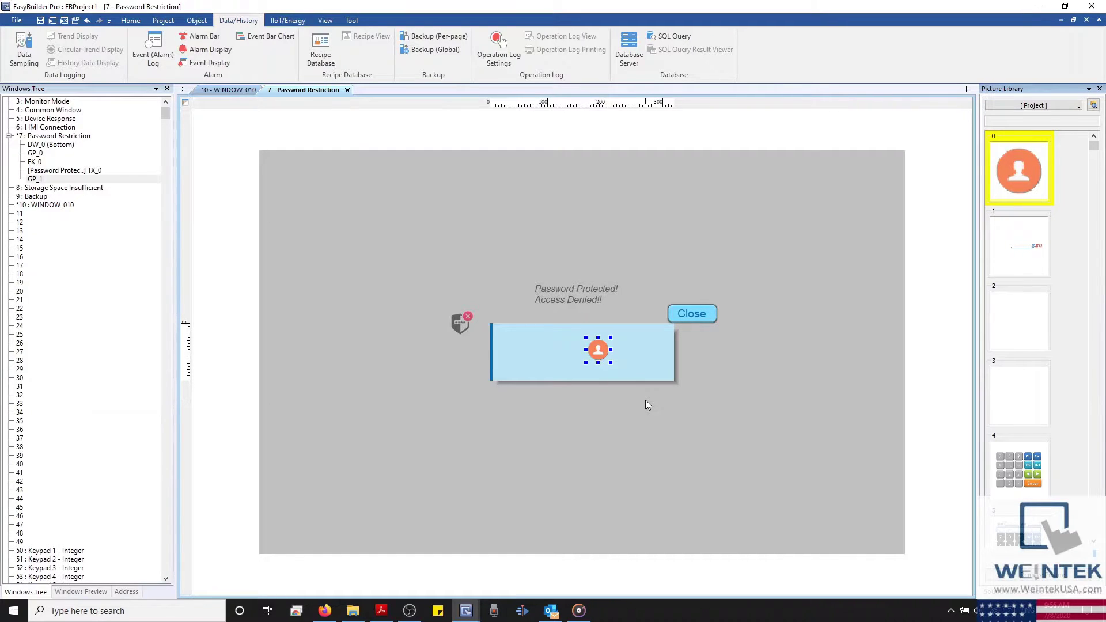
key("ctrl+z")
key("ctrl+z")
key("ctrl+z")
key("ctrl+z")
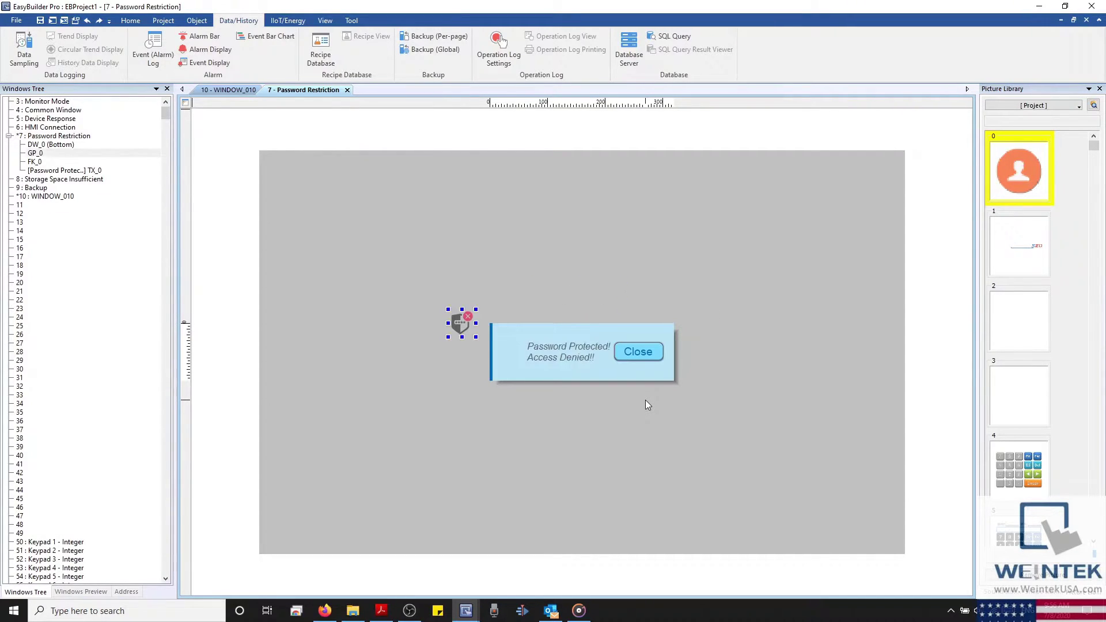
Close tab 7, preview a Change common window Function Key on window 4, cancel, and close its tab.
left_click(346, 90)
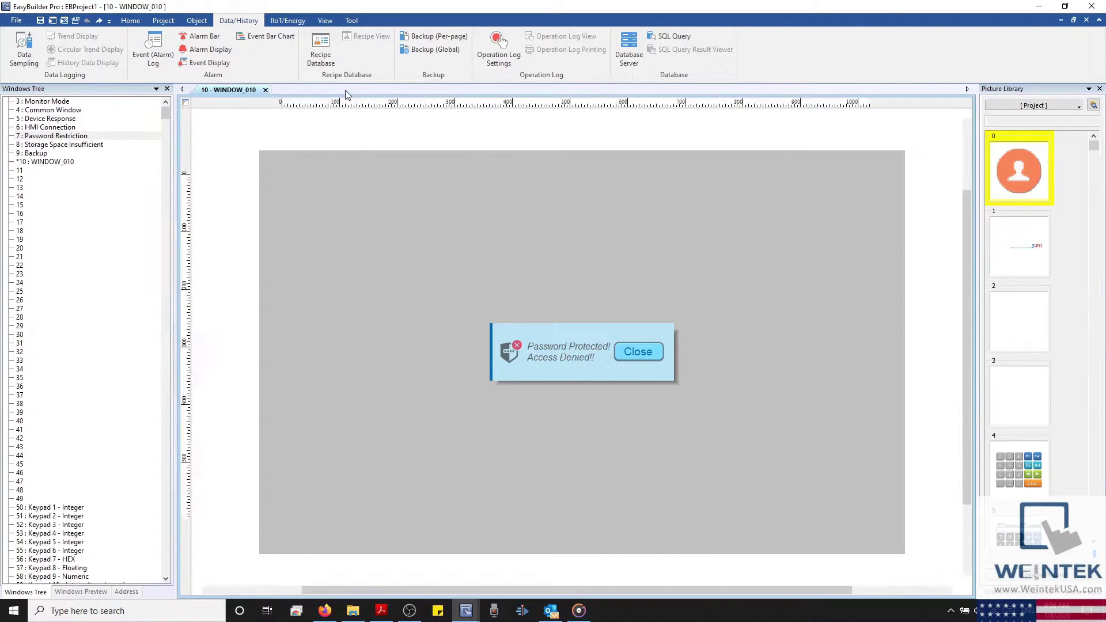
double_click(52, 110)
left_click(196, 20)
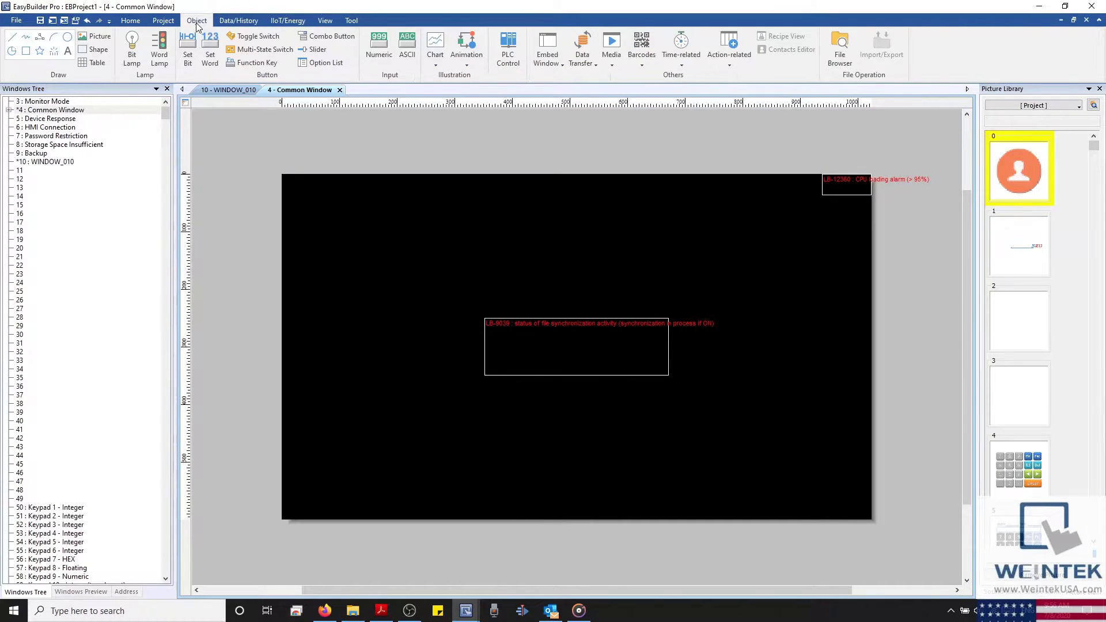
left_click(252, 63)
left_click_drag(593, 87, 377, 108)
scroll(302, 193, "down", 1)
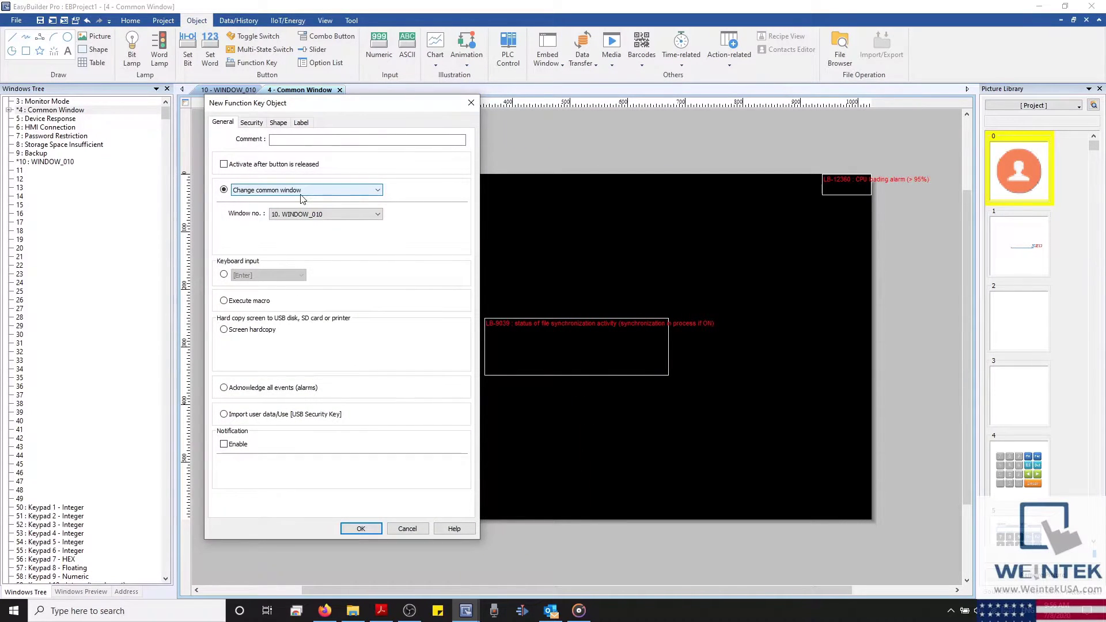
left_click(471, 102)
left_click(340, 90)
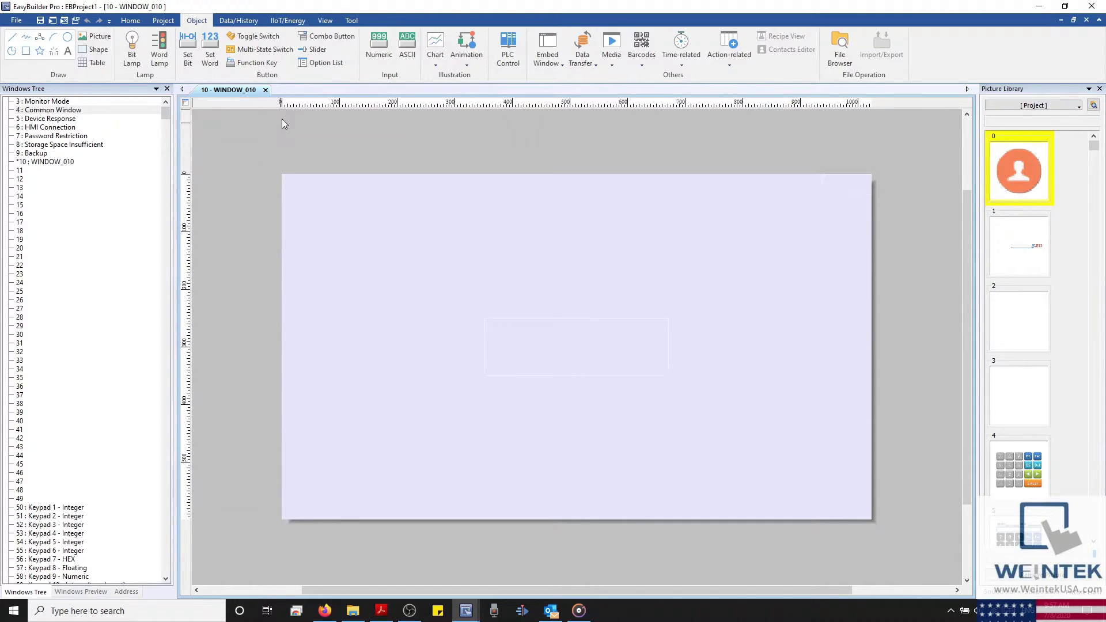
Review WINDOW_010's settings from the Open Window list, cancel without changes, and exit the list.
left_click(325, 22)
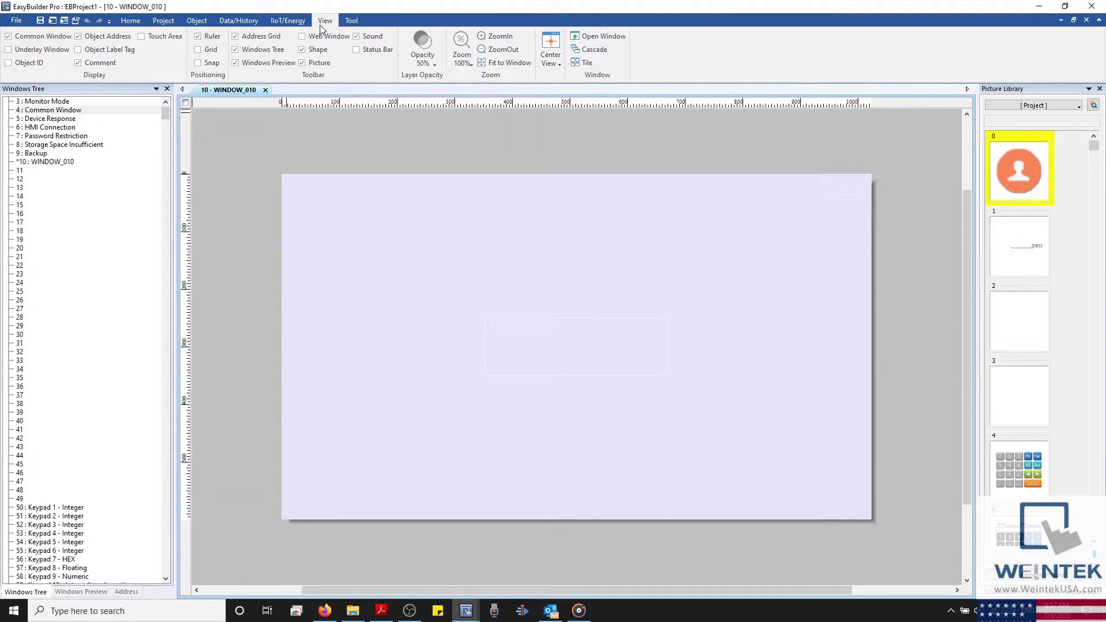
left_click(614, 38)
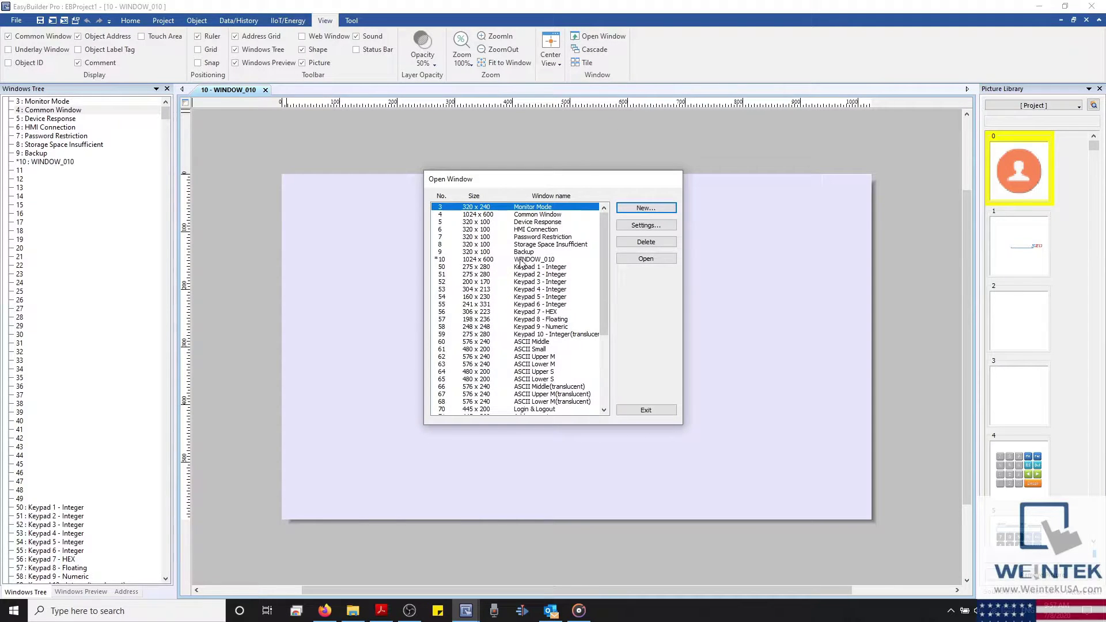
left_click(520, 260)
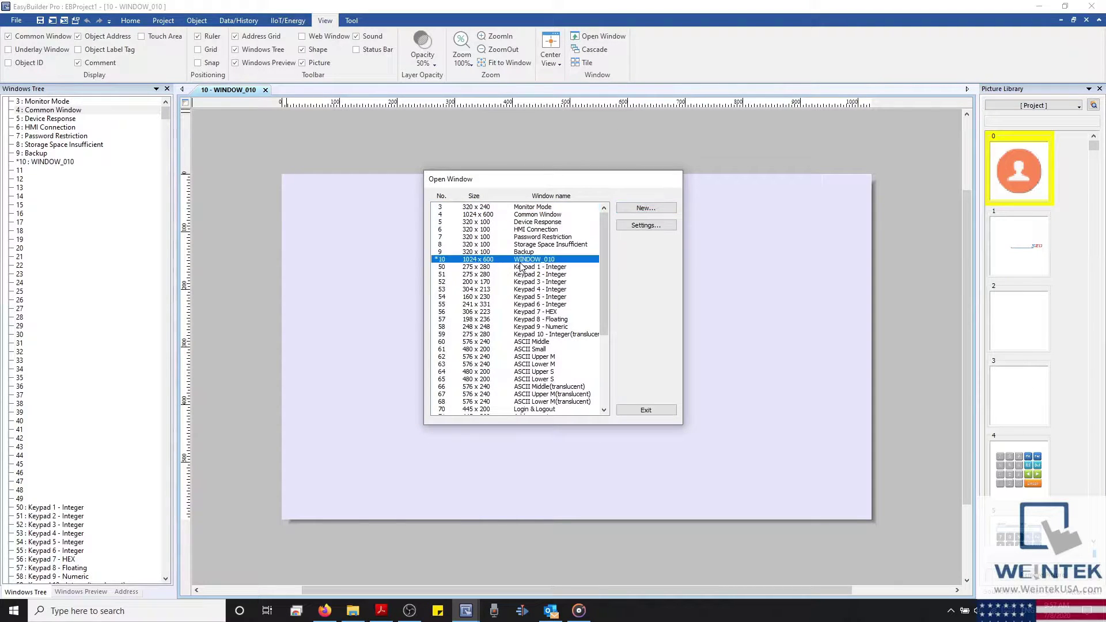
left_click(631, 226)
left_click_drag(599, 111, 884, 127)
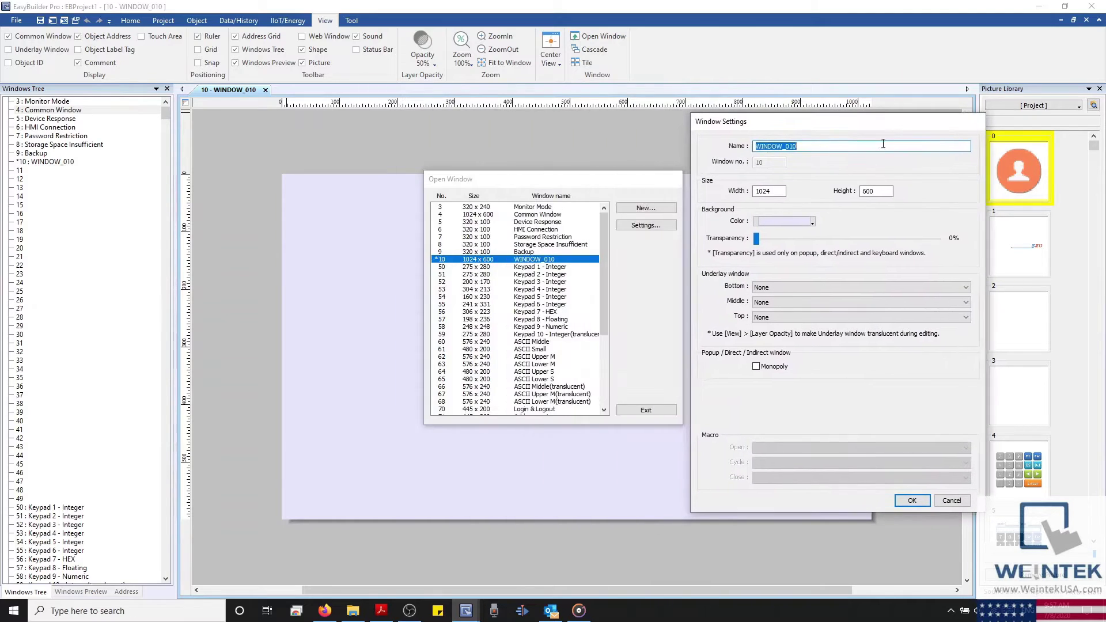
left_click(959, 502)
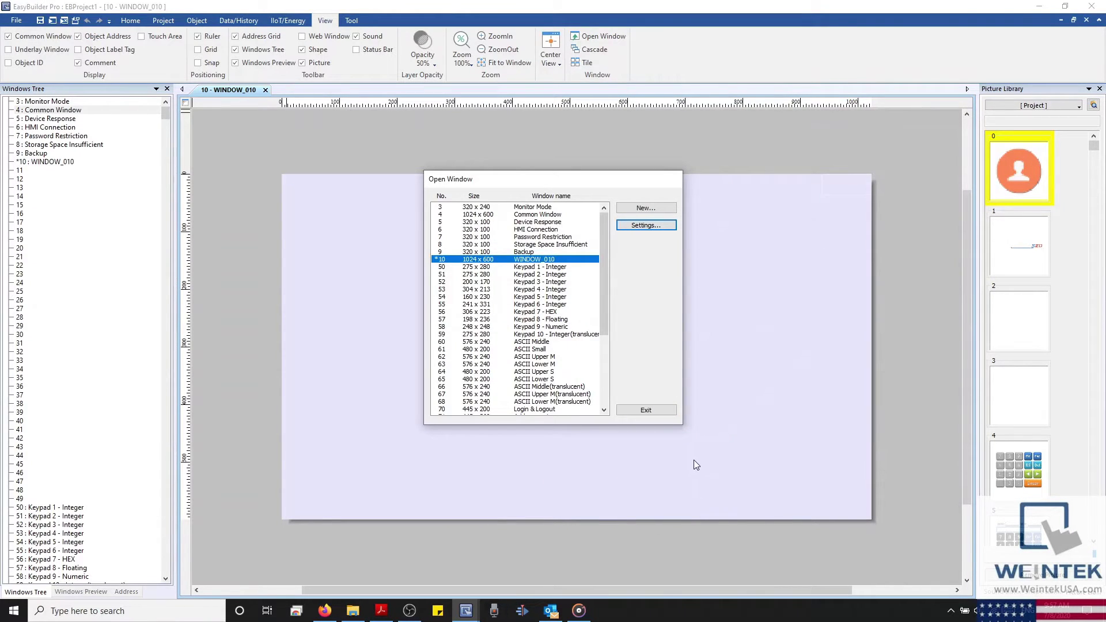
left_click(667, 410)
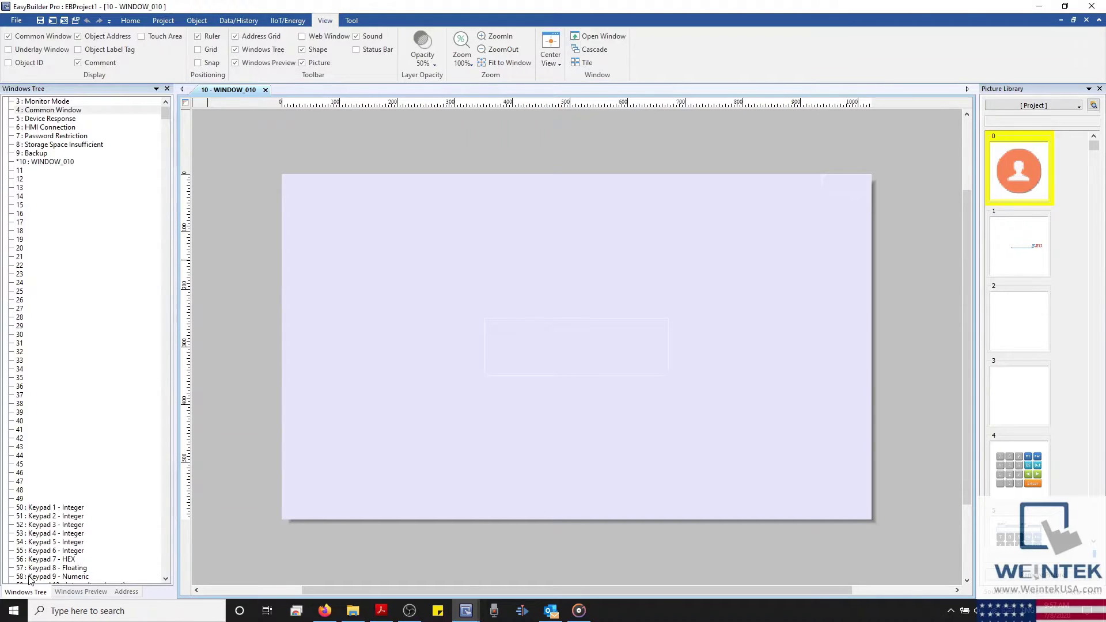
Toggle the thumbnail preview and look through the empty window slots 11 to 15.
left_click(61, 593)
left_click(30, 592)
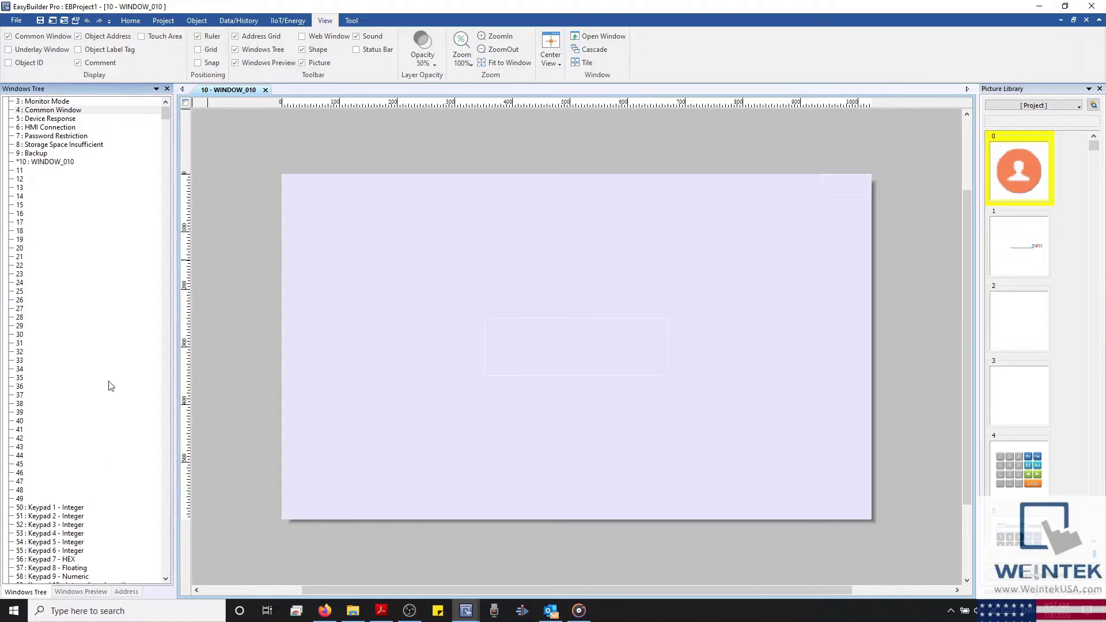
left_click(19, 171)
left_click(20, 179)
left_click(20, 196)
left_click(20, 205)
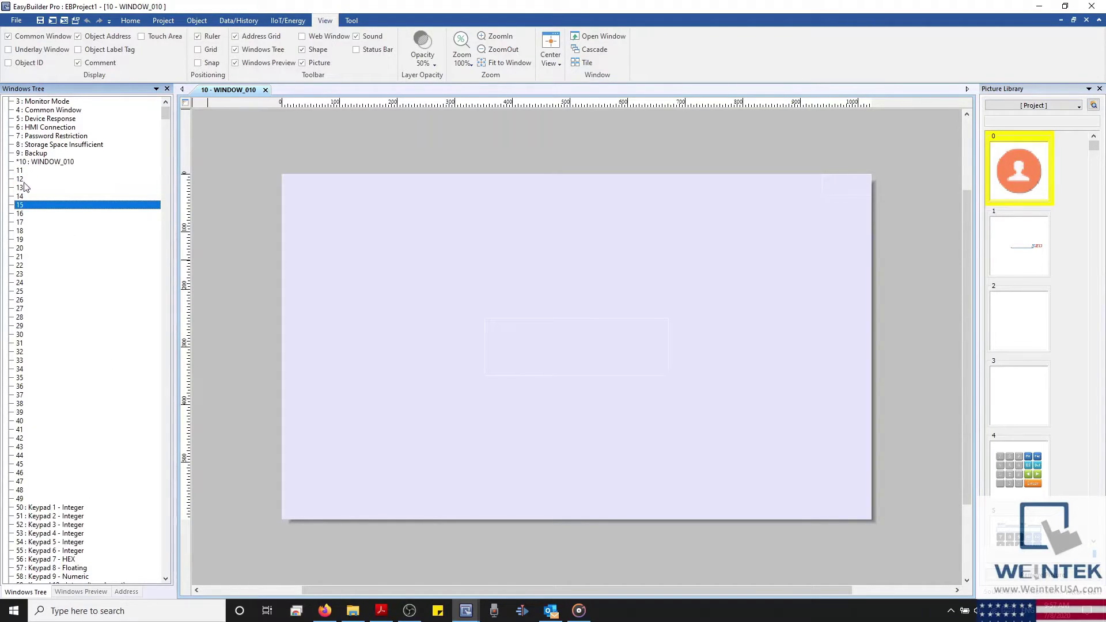
left_click(21, 178)
Create a new window in empty slot 11 and rename it 'Window Name'.
right_click(23, 171)
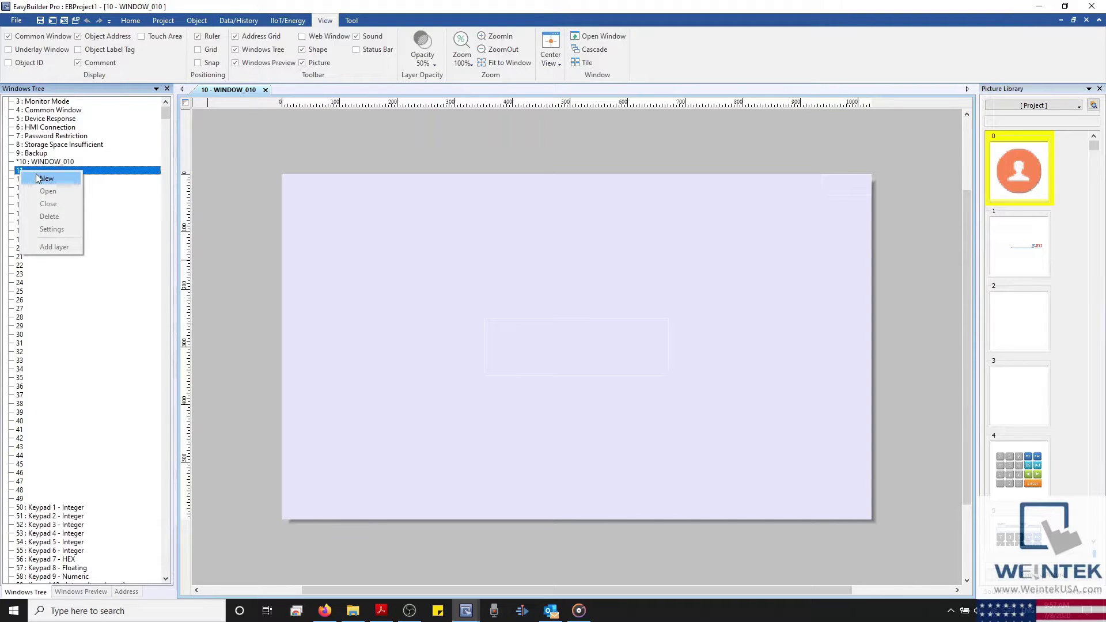
left_click(36, 176)
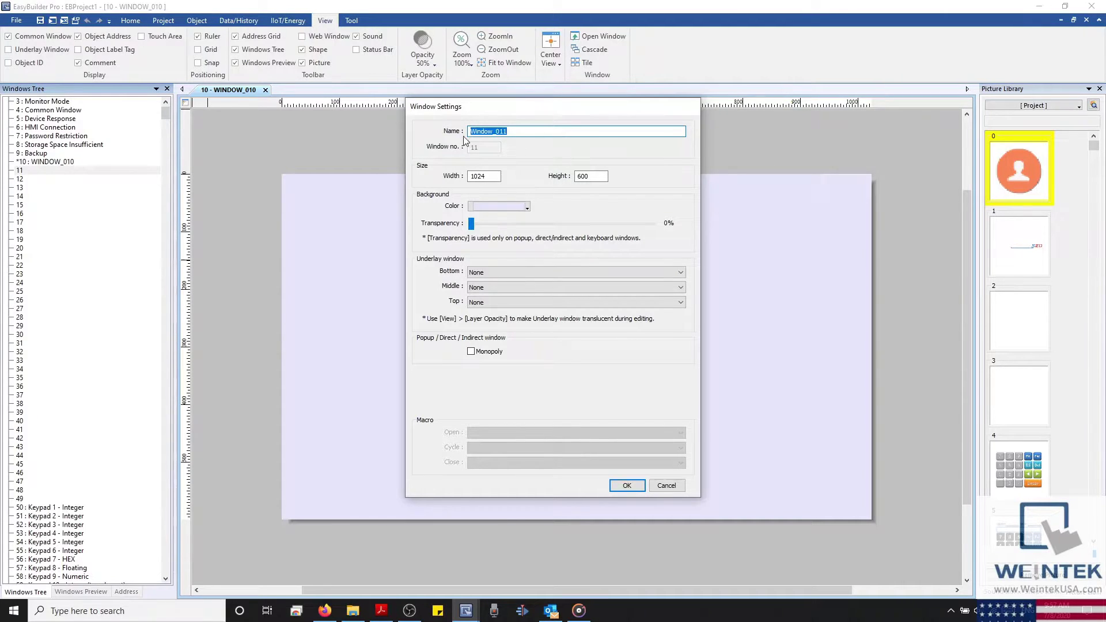
left_click_drag(517, 132, 467, 134)
type("Windwo")
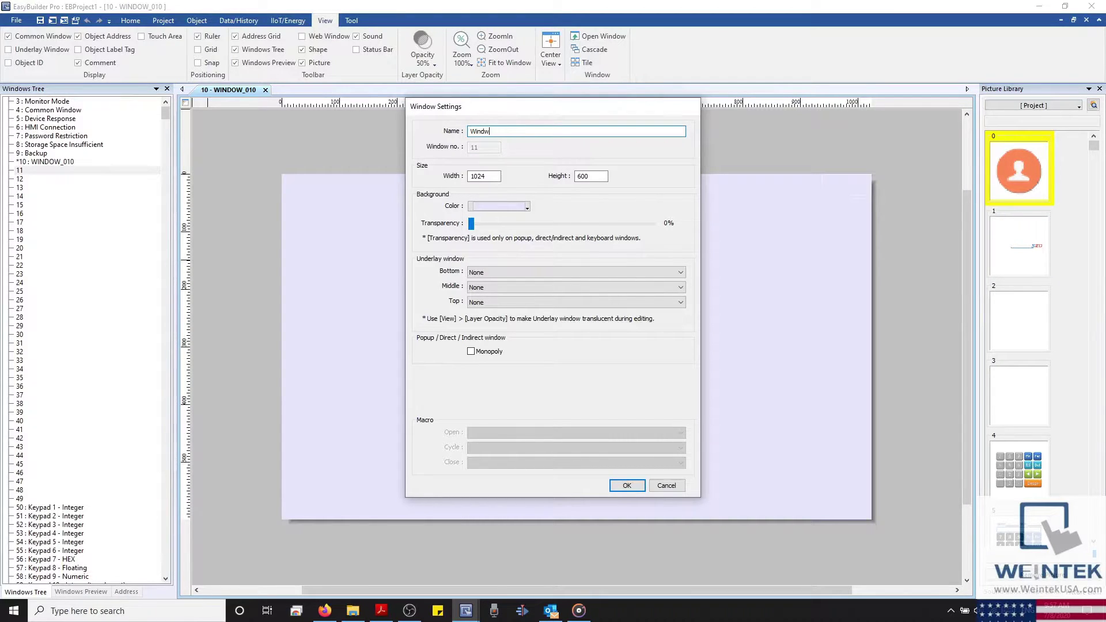
key("BackSpace")
type("ow Name")
Confirm creation of window 11 'Window Name' and open it for editing.
left_click(631, 489)
left_click(52, 172)
double_click(52, 171)
Change Window Name's window number from 11 to 12 and open window 12.
right_click(68, 172)
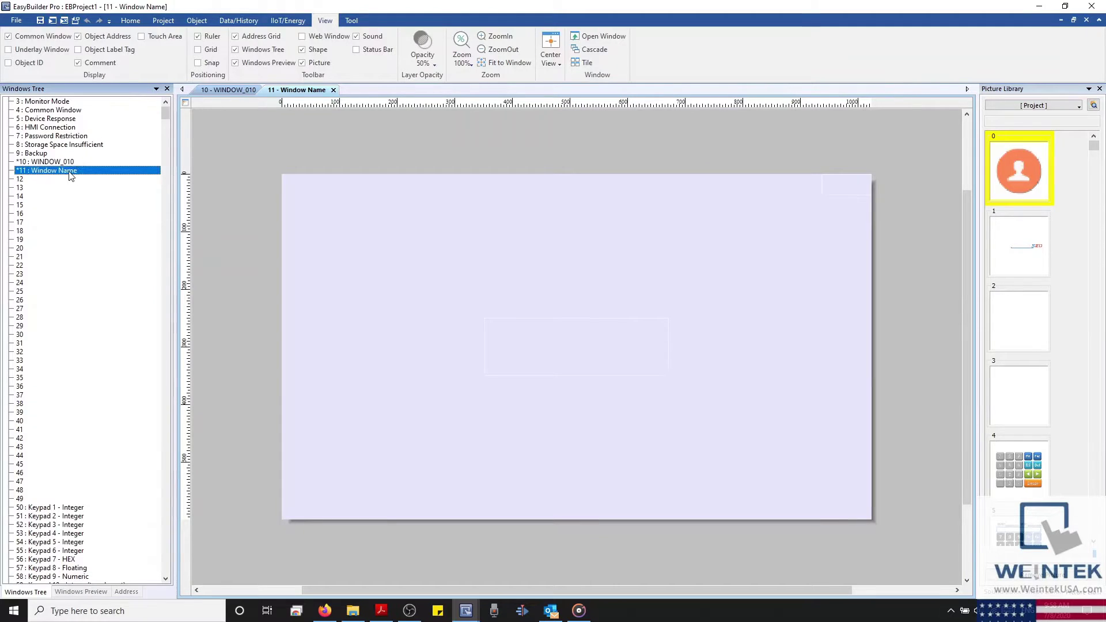
left_click(100, 230)
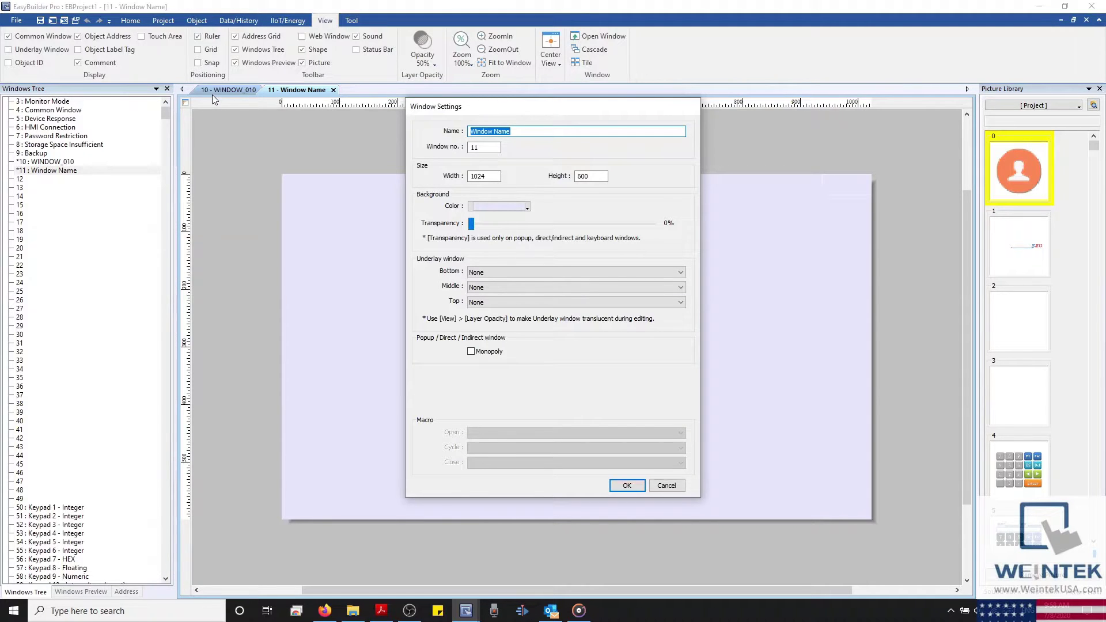
key("Tab")
type("12")
key("Return")
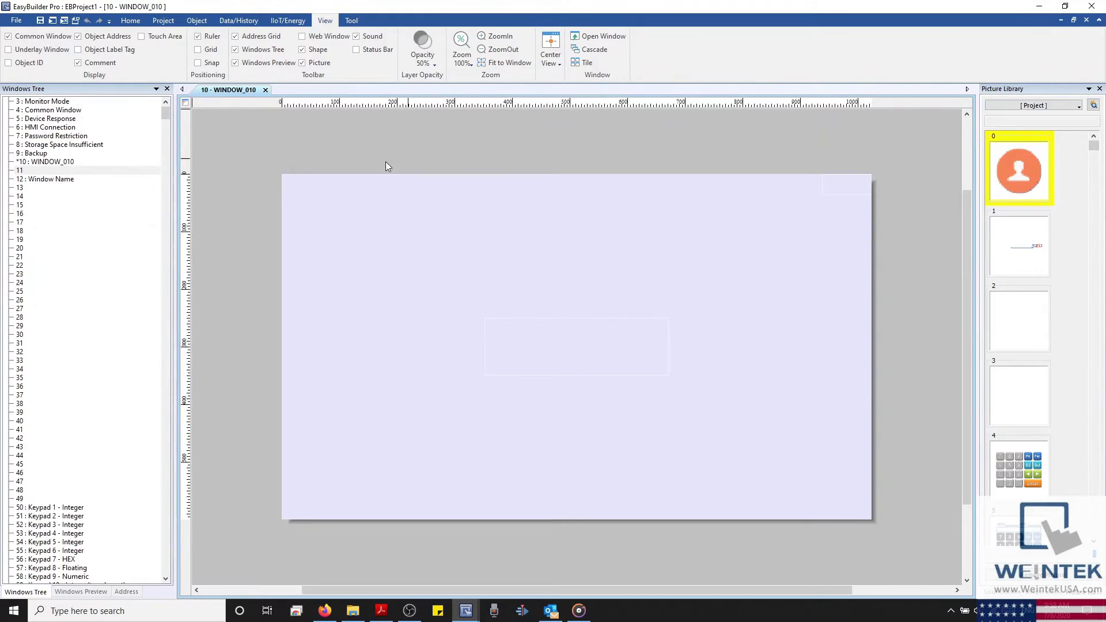
double_click(43, 182)
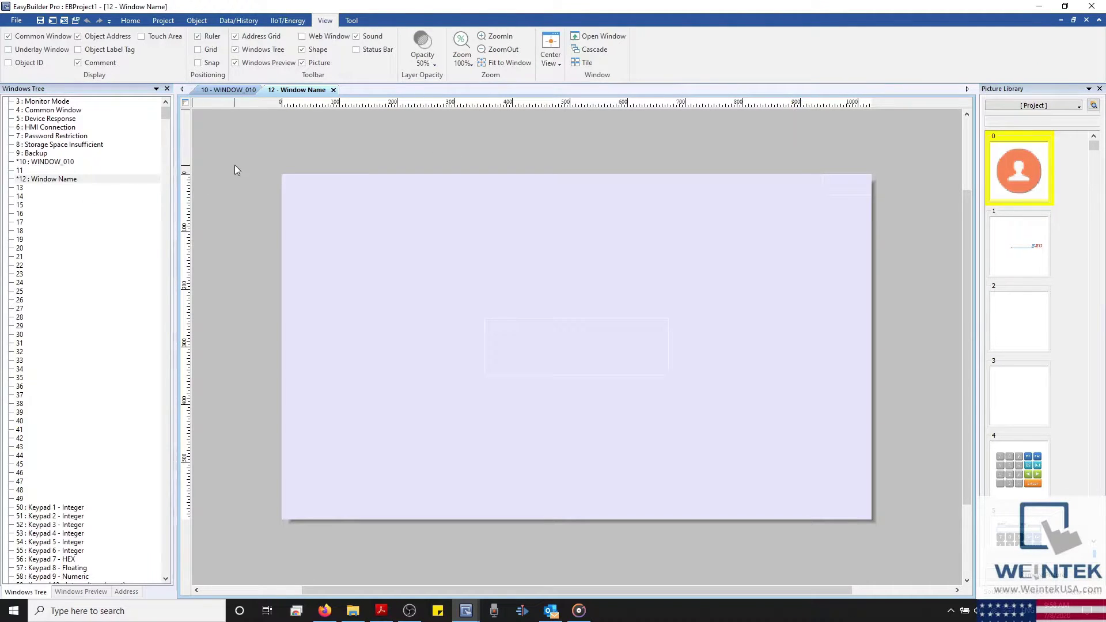
Set window 12's width and height to 300 × 300 in its settings.
right_click(68, 179)
left_click(96, 235)
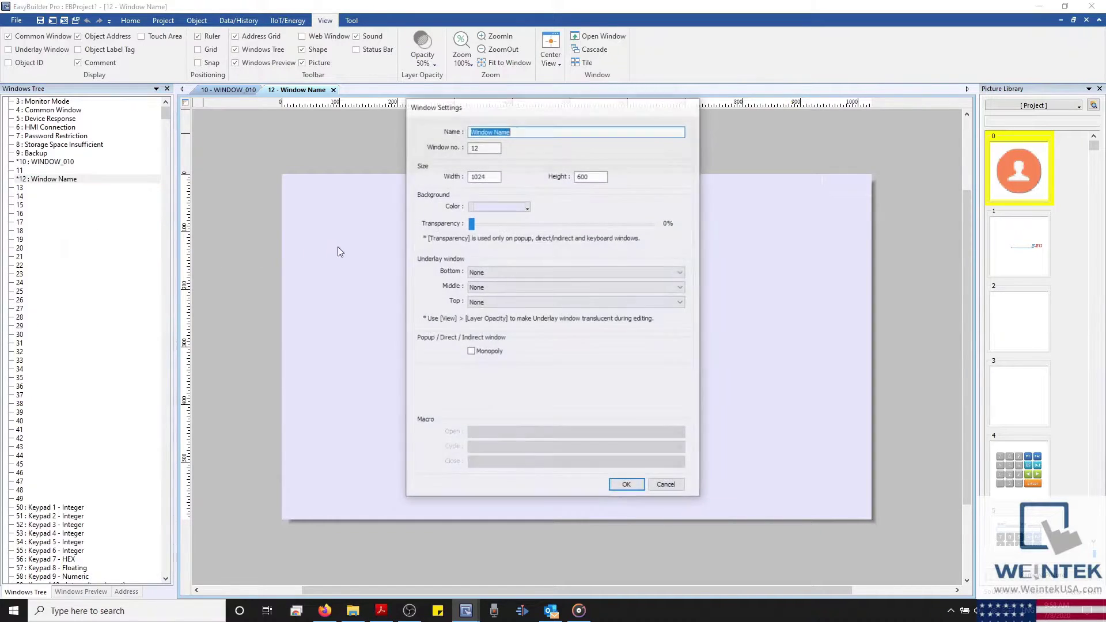
double_click(486, 176)
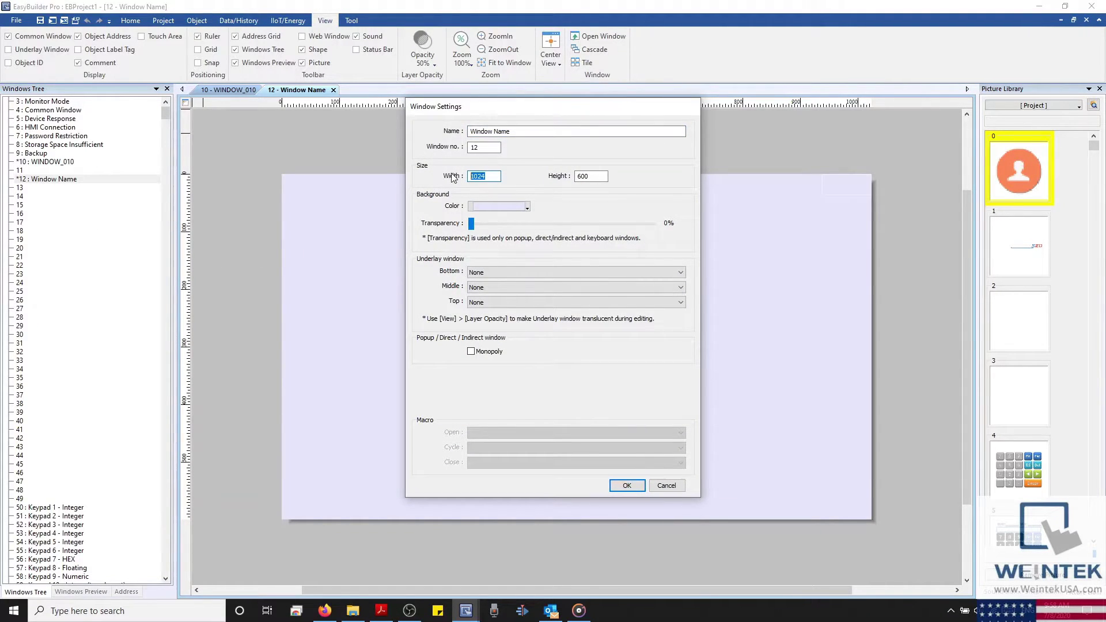
type("300")
double_click(598, 176)
type("300")
left_click(626, 485)
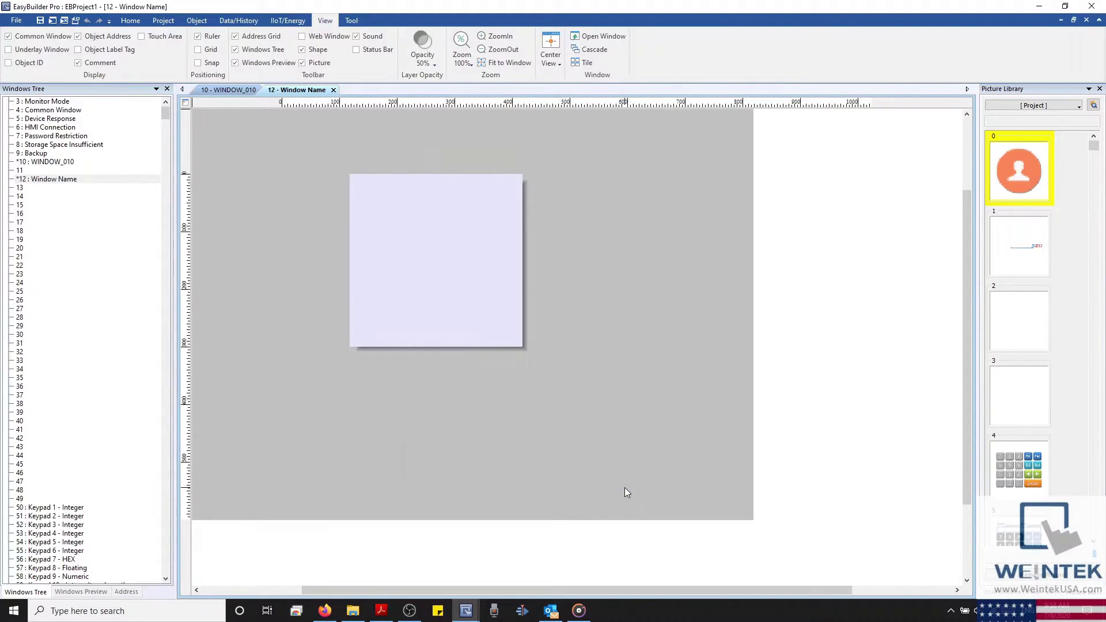
Hide the canvas rulers and show them again.
scroll(444, 269, "up", 2)
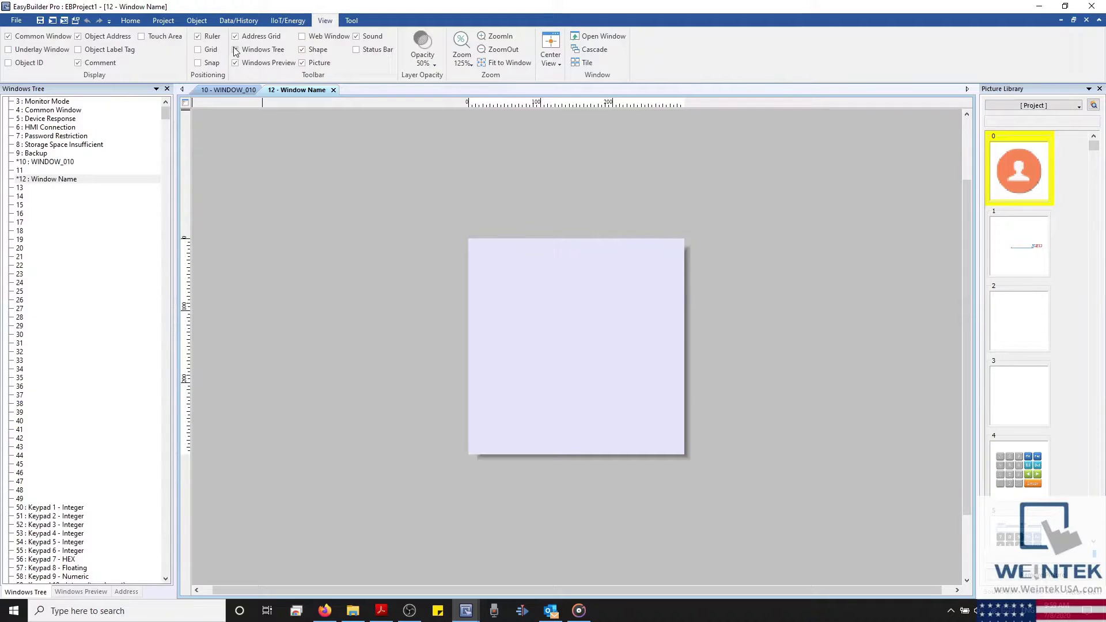
left_click(214, 38)
left_click(214, 38)
Pick red as window 12's background colour and try the transparency slider.
right_click(73, 179)
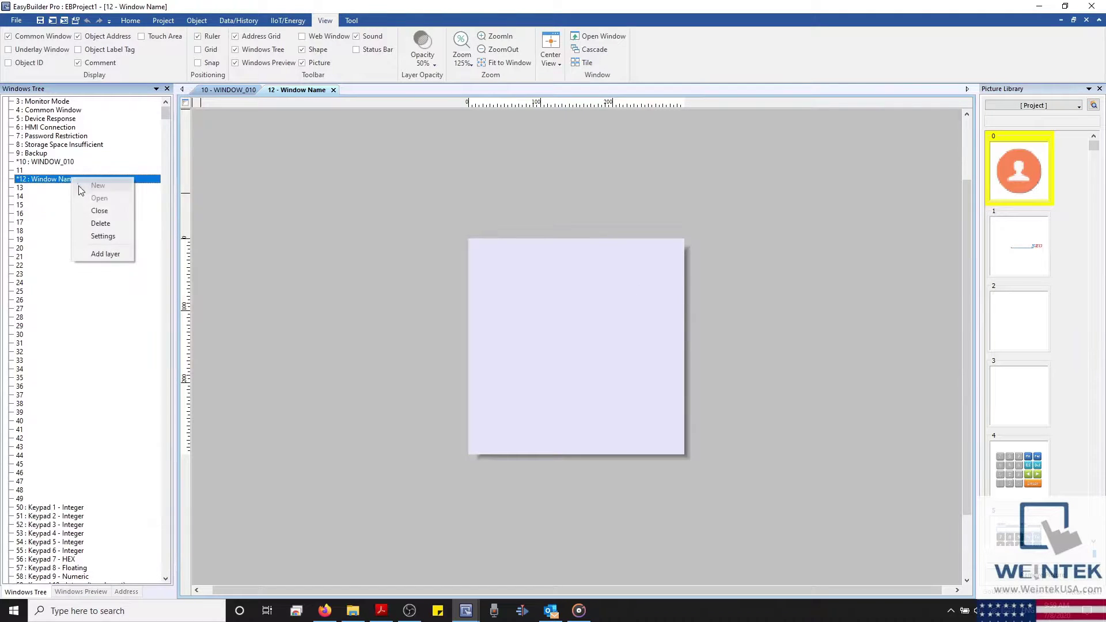
left_click(100, 236)
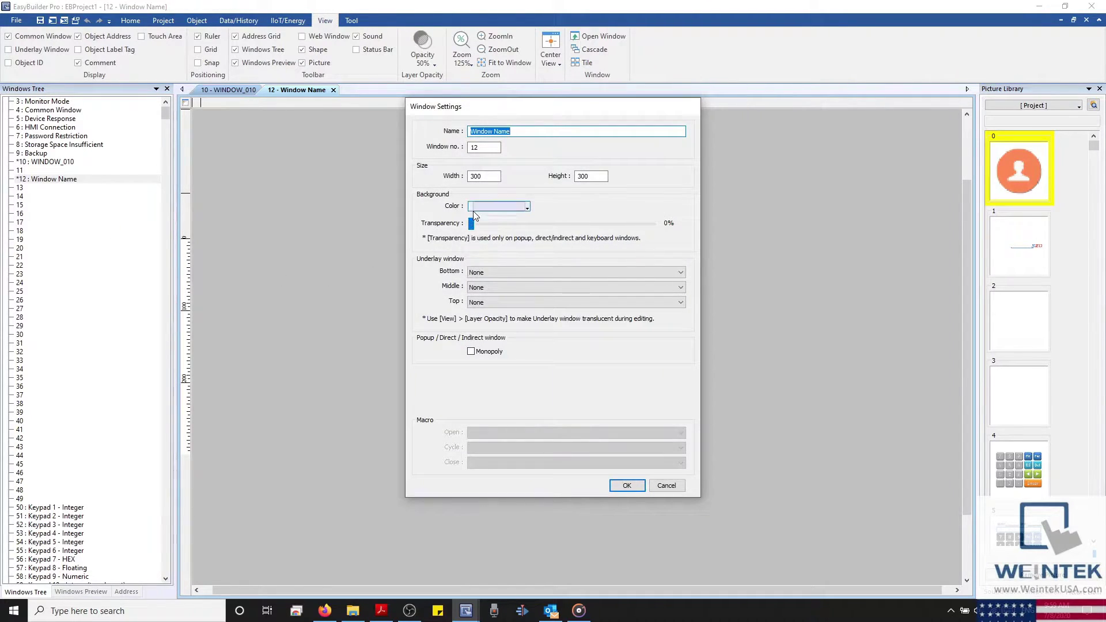
left_click(474, 208)
left_click(532, 228)
left_click_drag(540, 105, 240, 93)
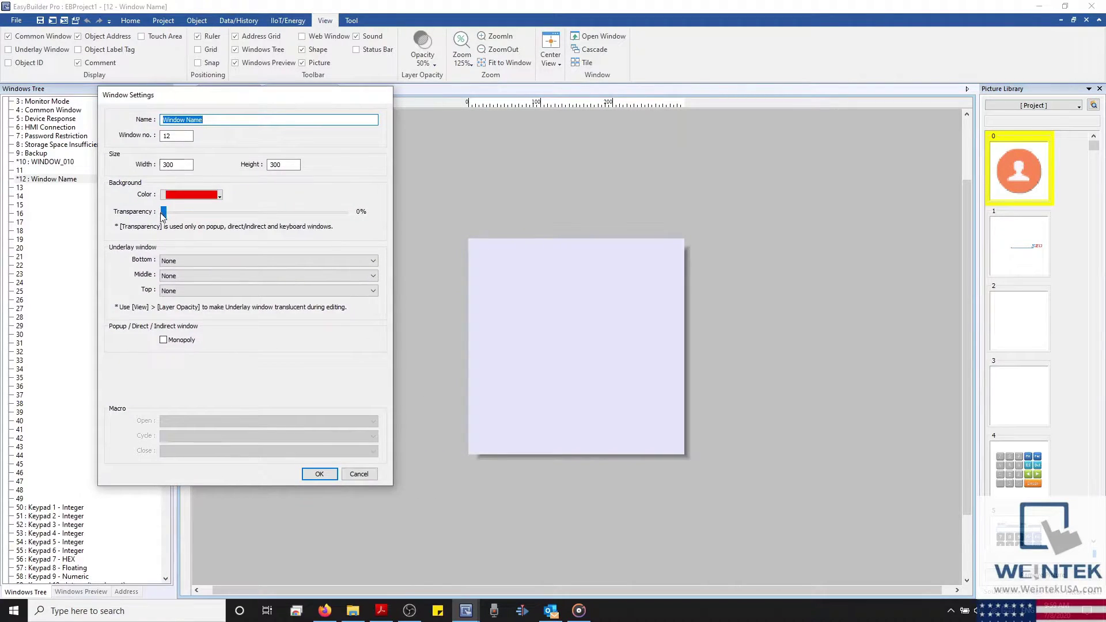
left_click_drag(163, 214, 159, 240)
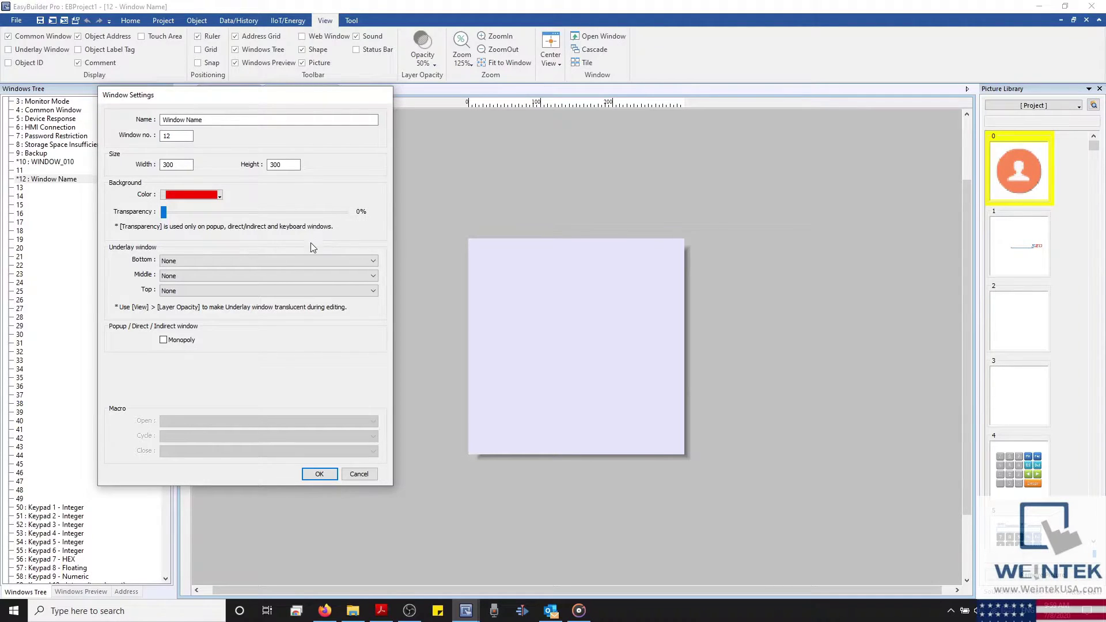
Check the bottom, middle and top underlay choices, leaving all three at None.
left_click(201, 261)
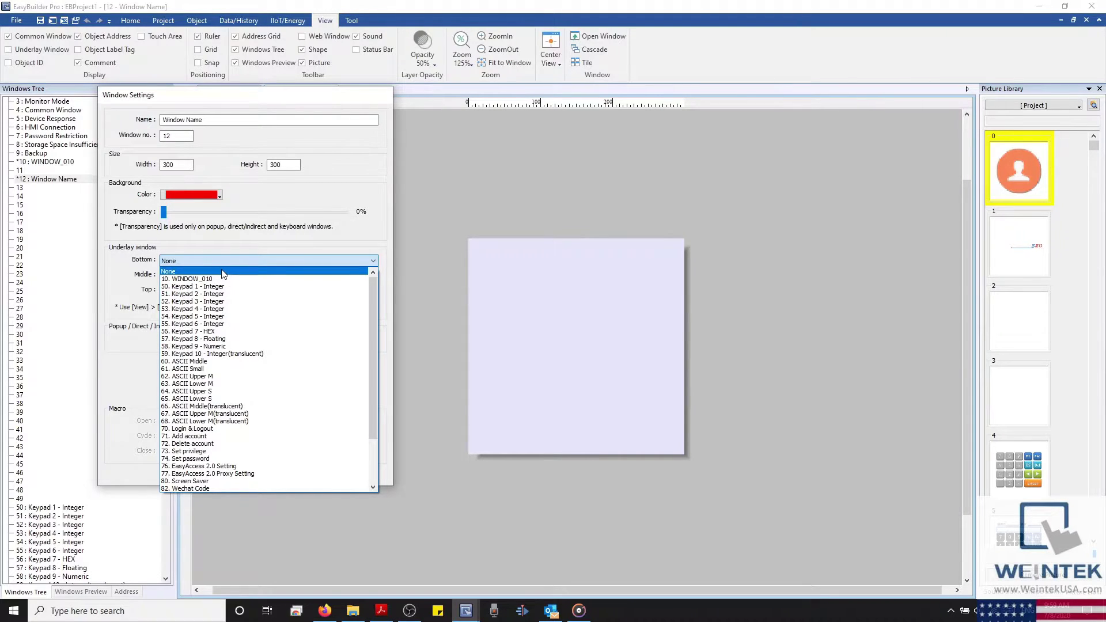
left_click(243, 248)
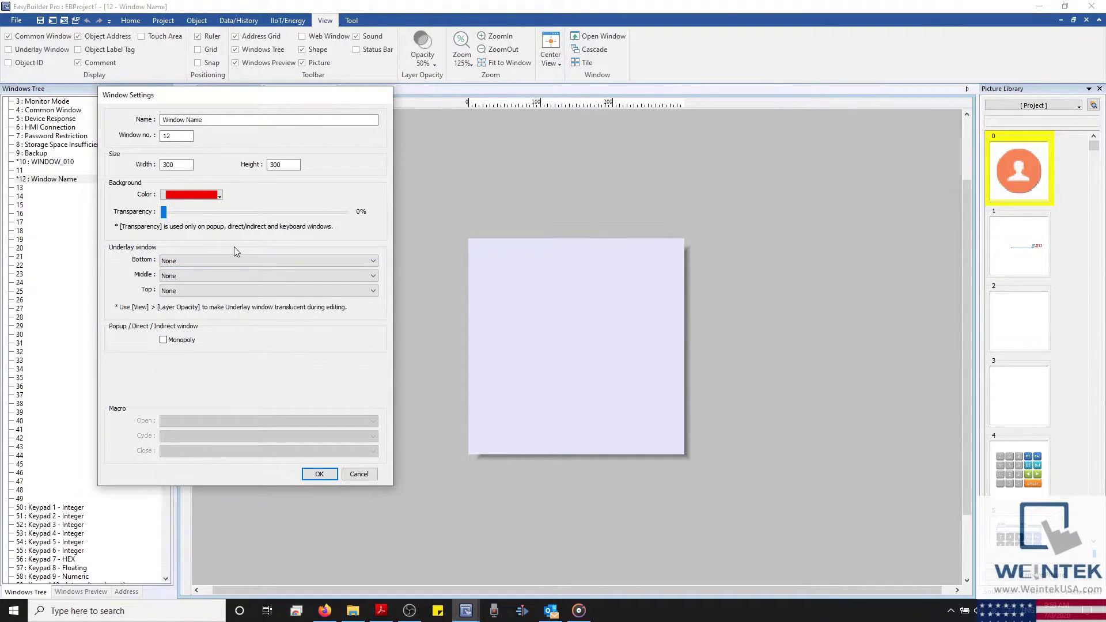
left_click(171, 275)
left_click(171, 275)
left_click(171, 290)
left_click(175, 300)
left_click(258, 262)
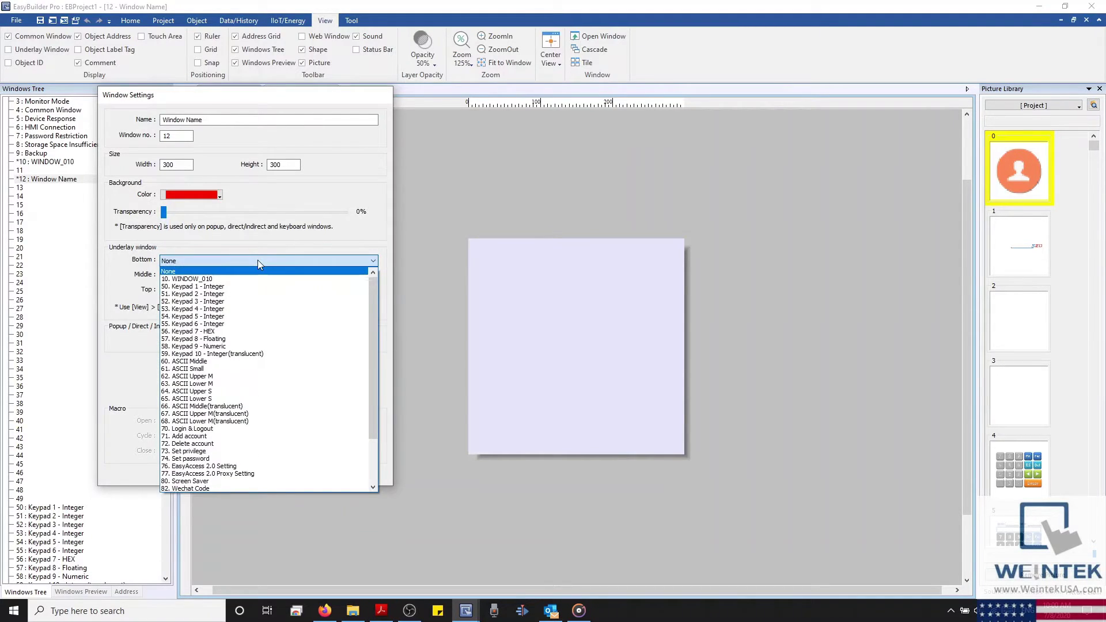
left_click(257, 260)
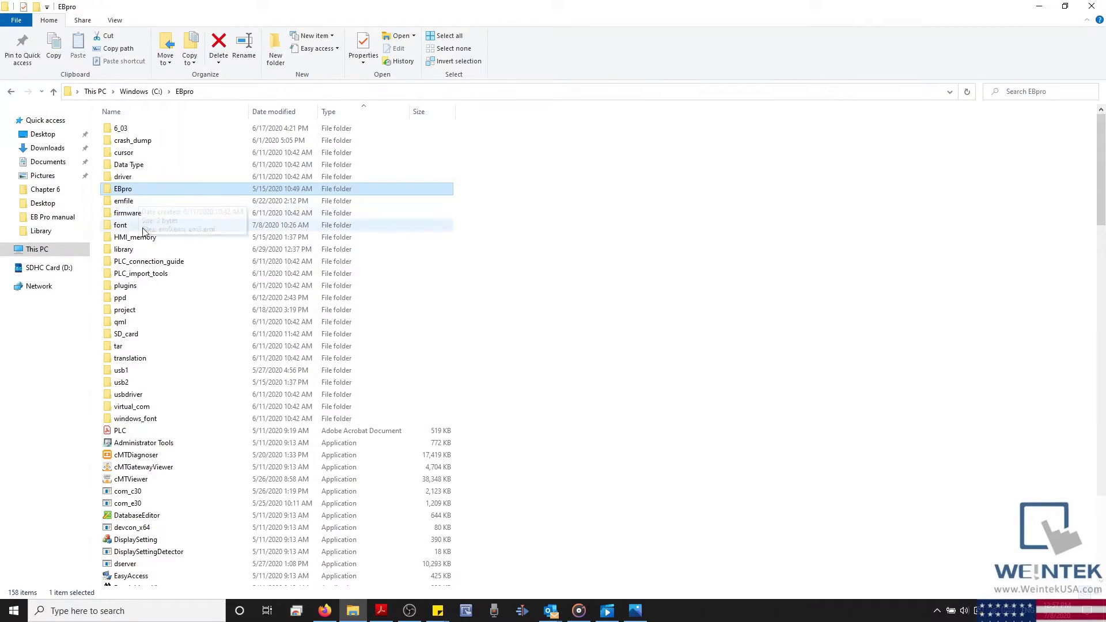
Open C:\EBpro\project and select the cmt3072_demo project file.
double_click(120, 313)
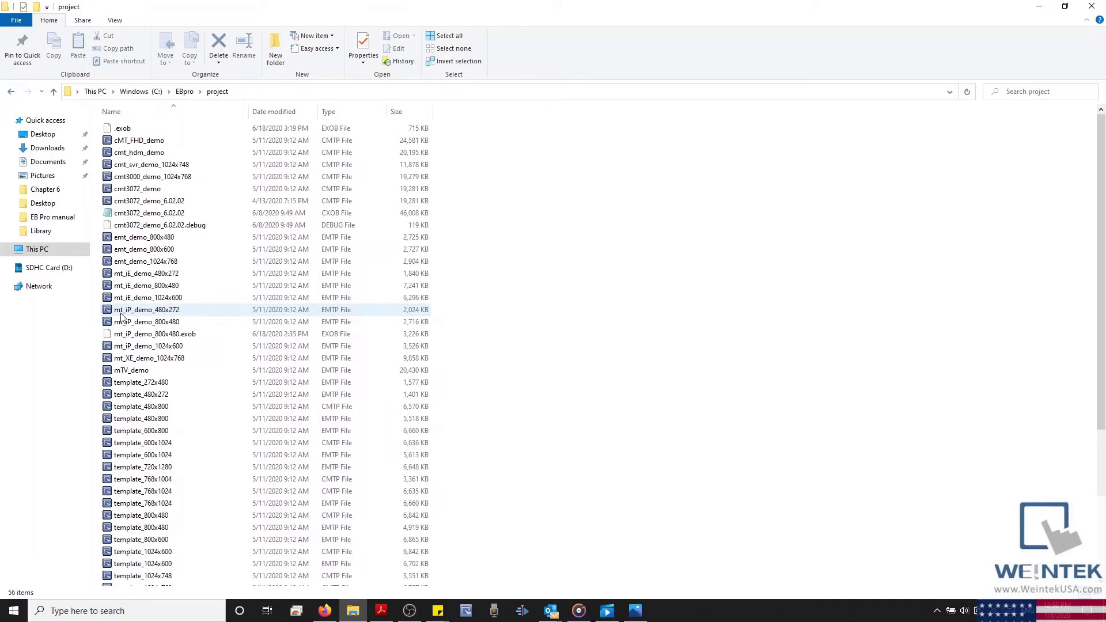
left_click(144, 193)
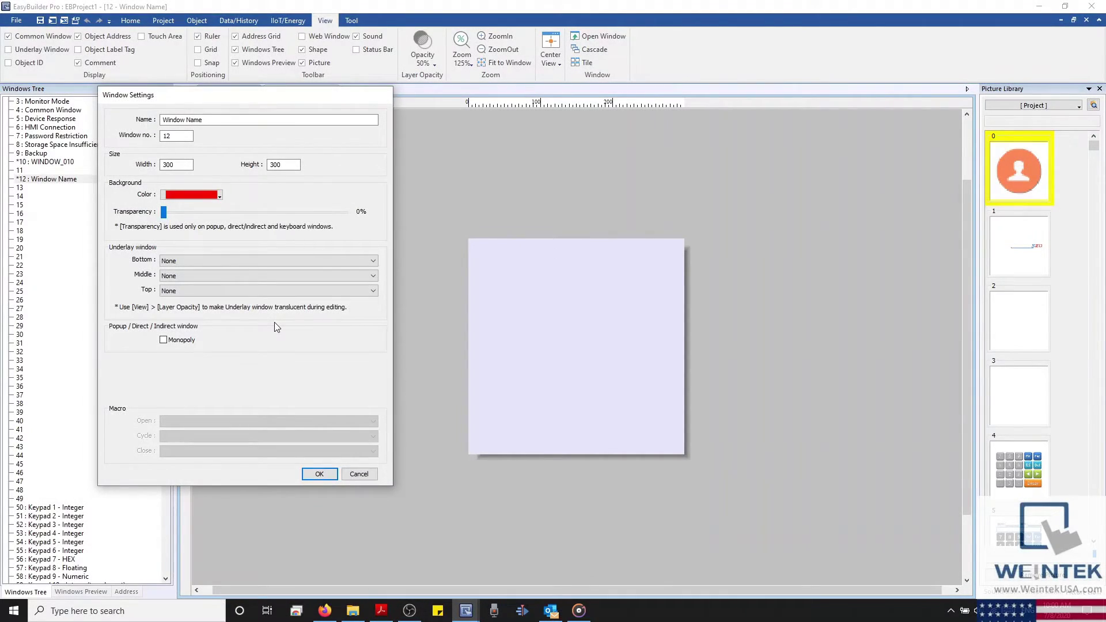
Switch Monopoly on and back off, then confirm window 12's red background settings.
left_click(164, 341)
left_click(171, 343)
left_click(320, 474)
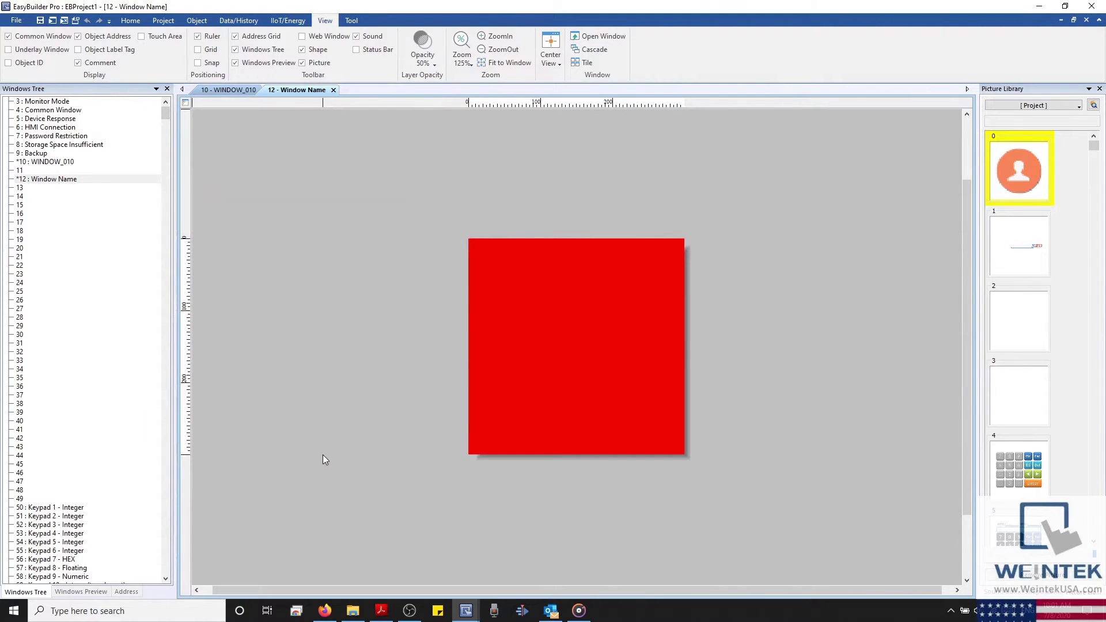
mouse_move(471, 609)
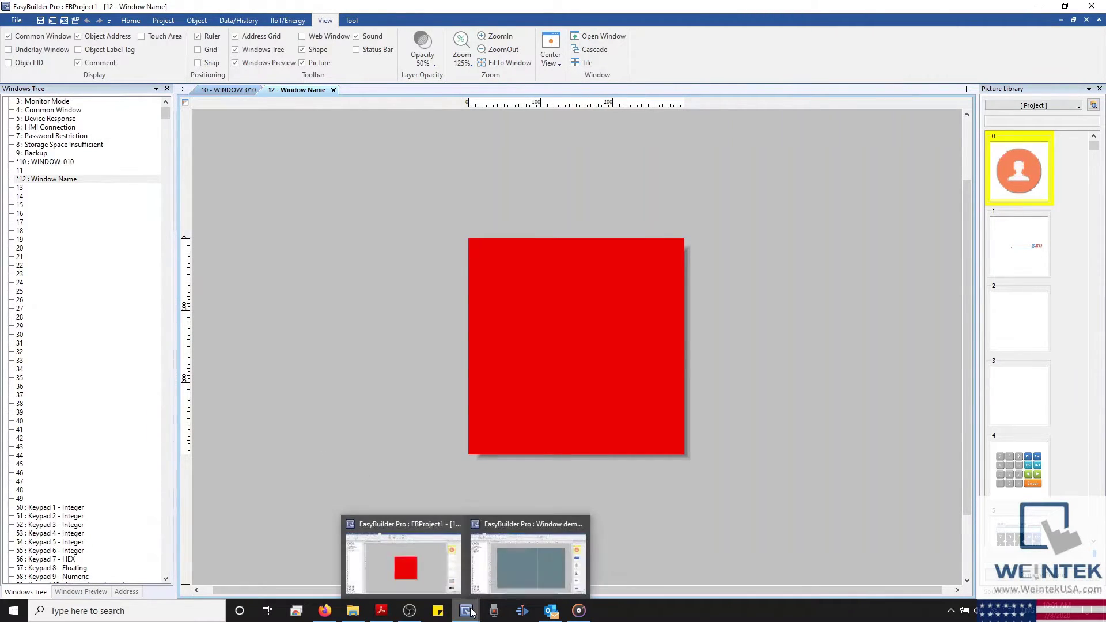
left_click(500, 571)
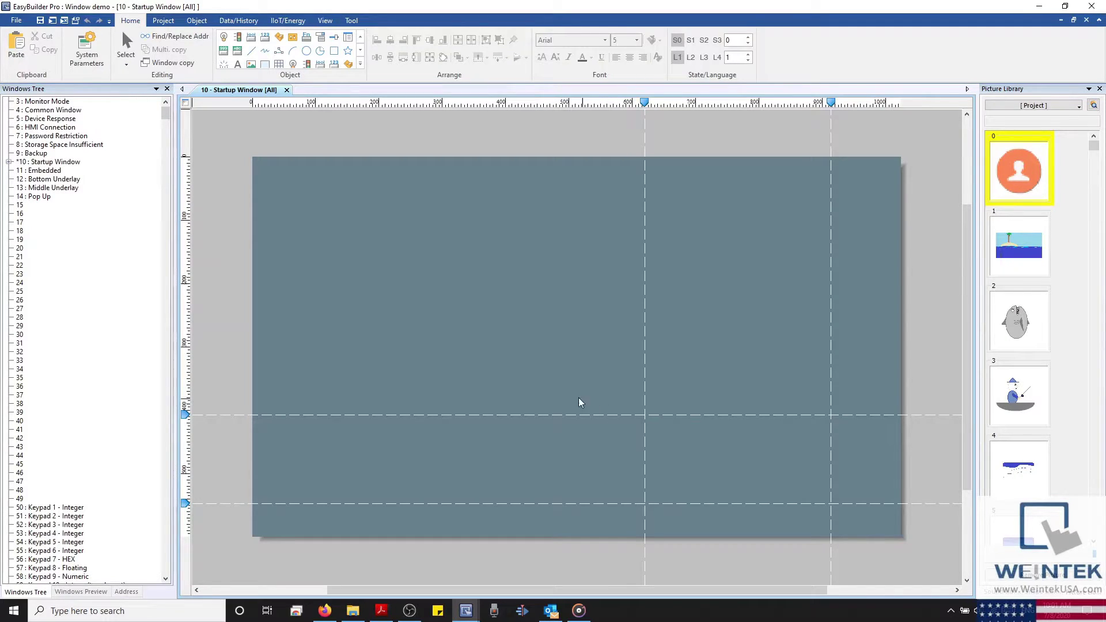
Enable Underlay Window display under View and bring up the Startup Window's context menu.
left_click(323, 21)
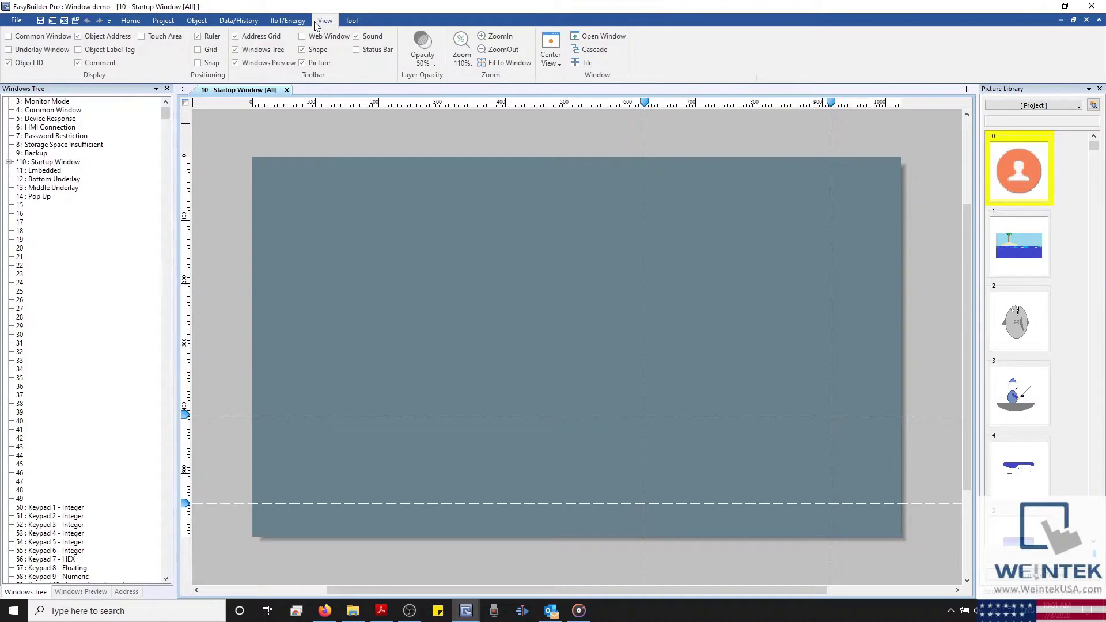
left_click(7, 50)
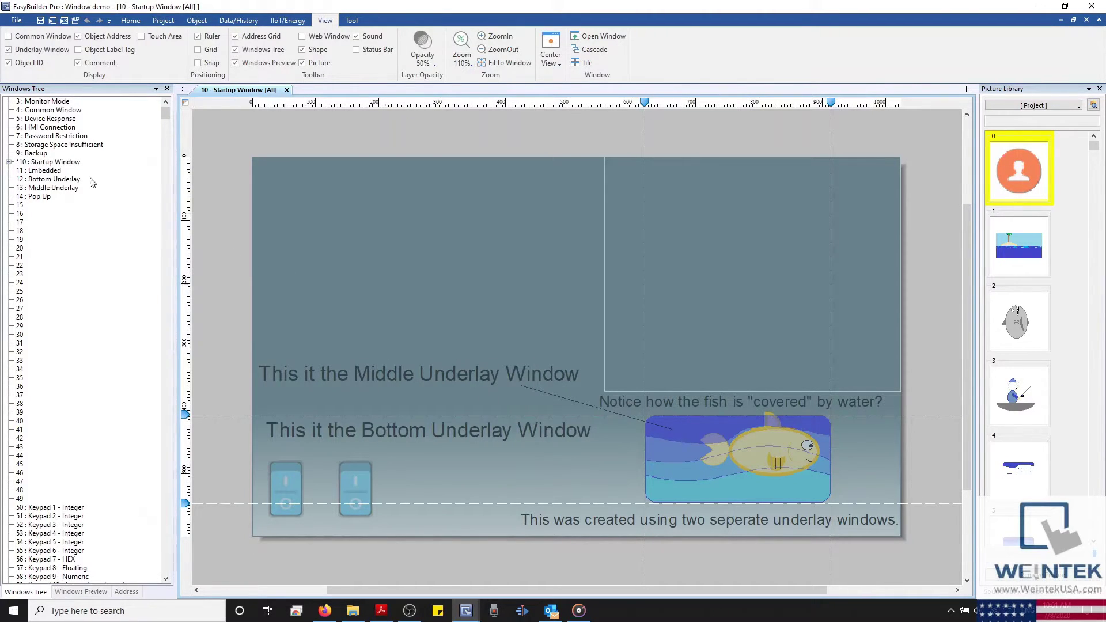
right_click(75, 161)
Verify the Startup Window's underlays are 12 Bottom Underlay and 13 Middle Underlay, cancel, then open window 12.
left_click(115, 221)
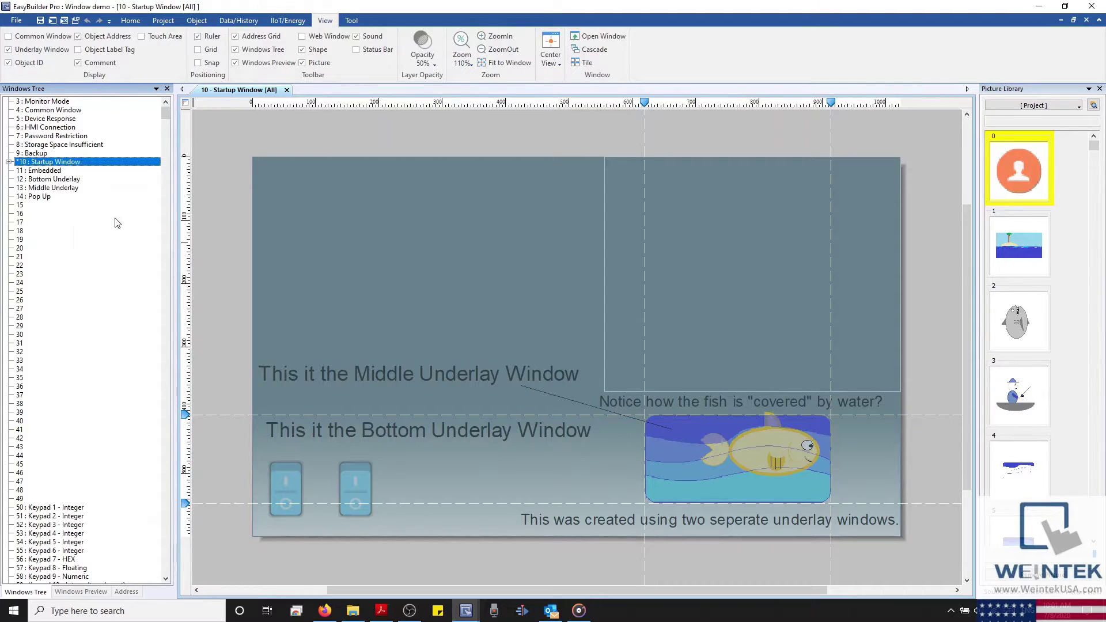
left_click(499, 273)
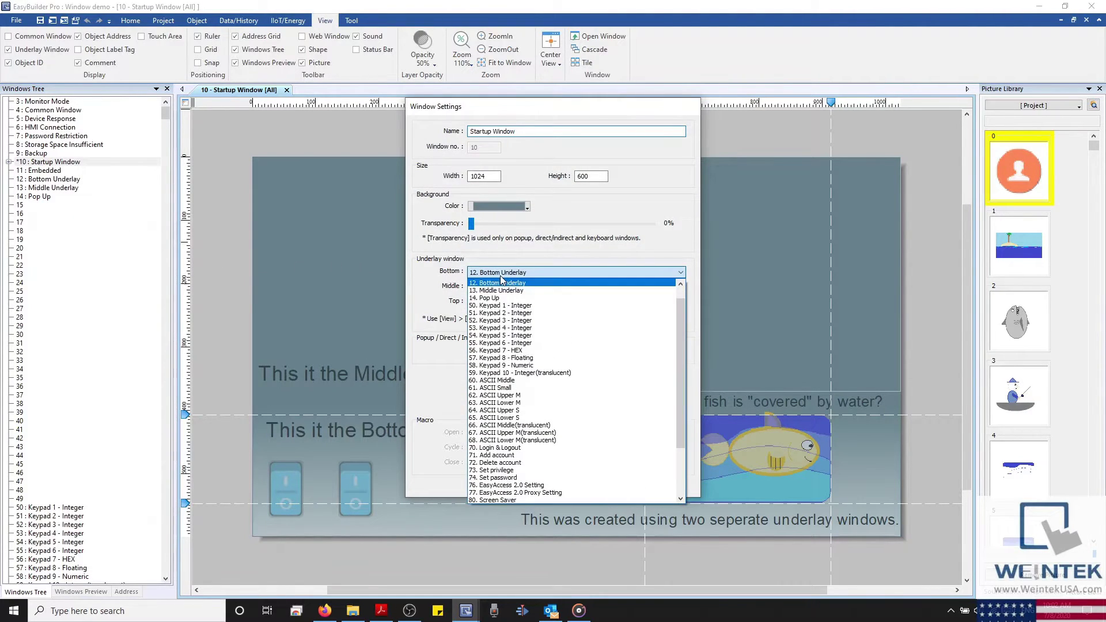
left_click(501, 283)
left_click(525, 287)
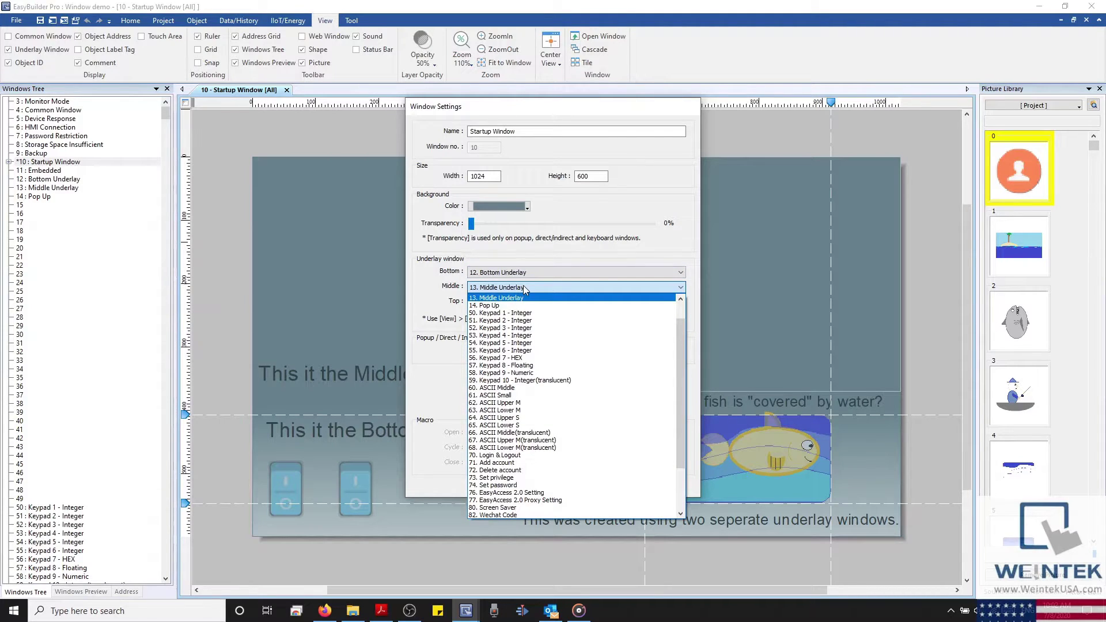
left_click(525, 287)
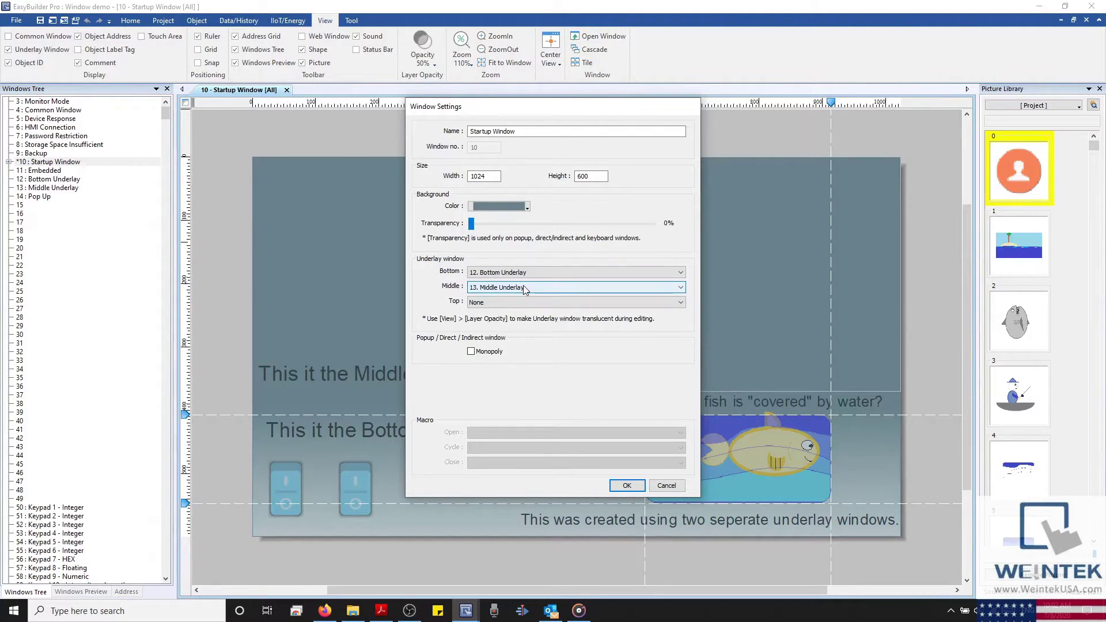
left_click(671, 487)
double_click(58, 179)
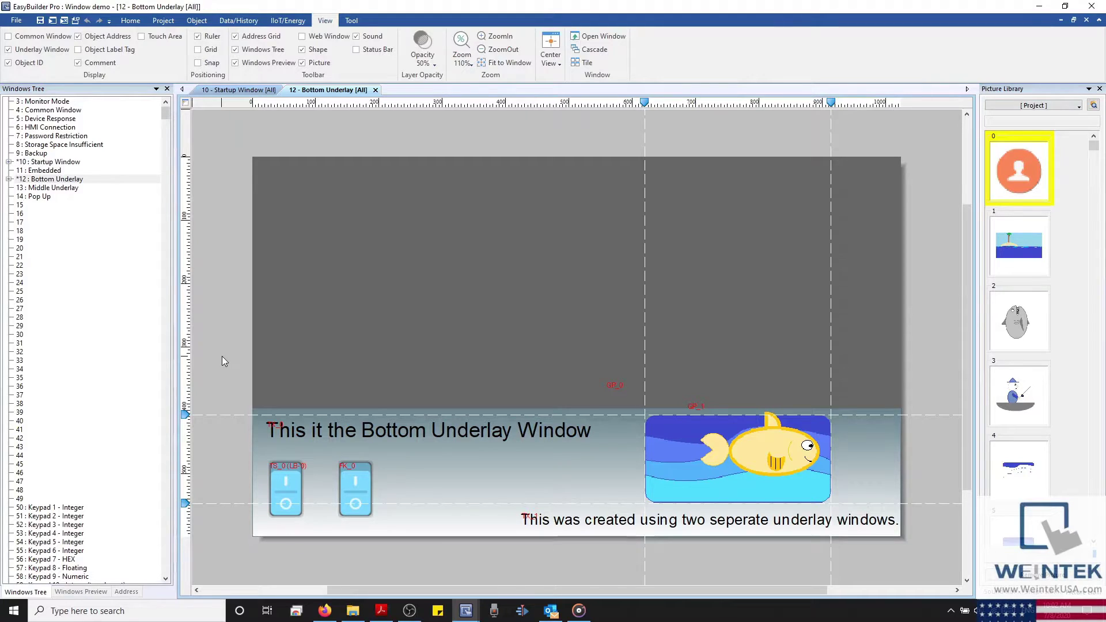
Select Bottom Underlay's two switch objects and its title and caption texts to inspect them.
left_click(284, 476)
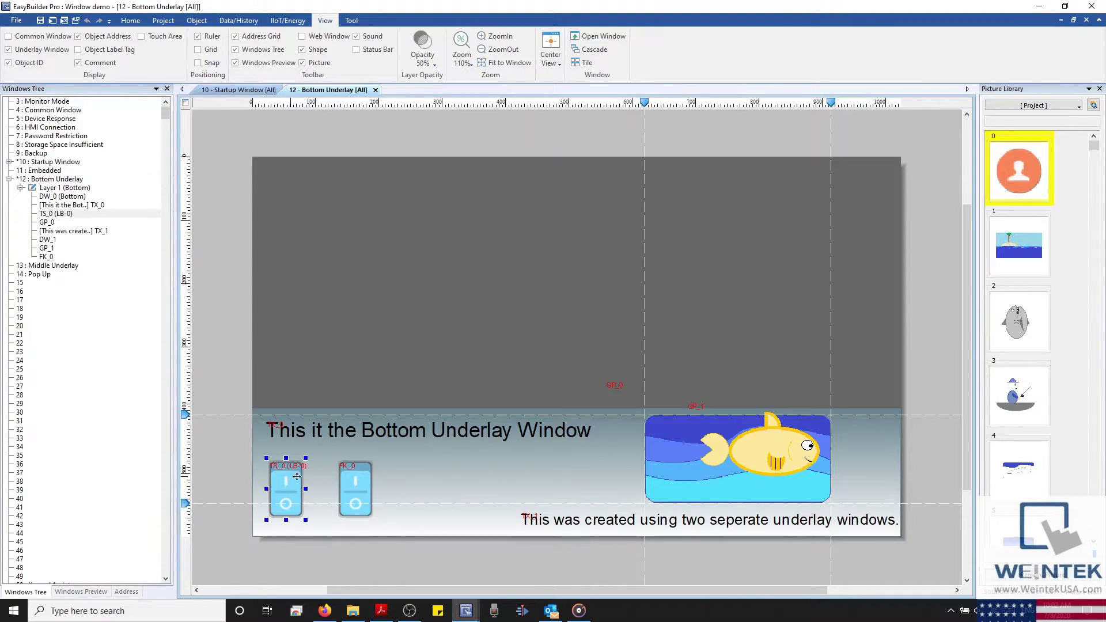
left_click(348, 482)
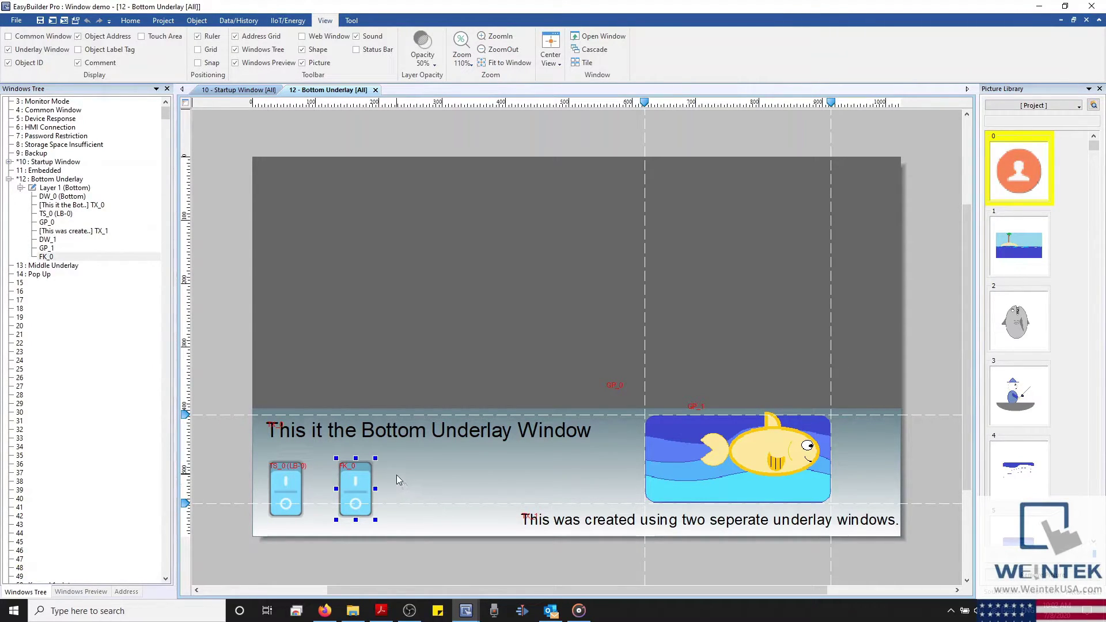
left_click(284, 476)
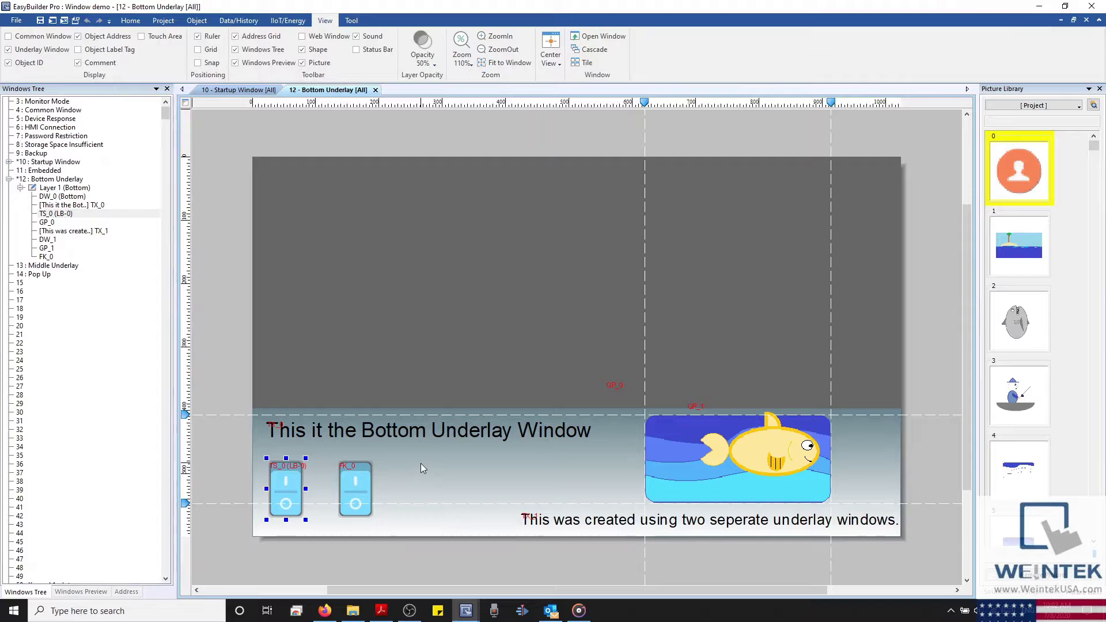
left_click(478, 434)
left_click(604, 529)
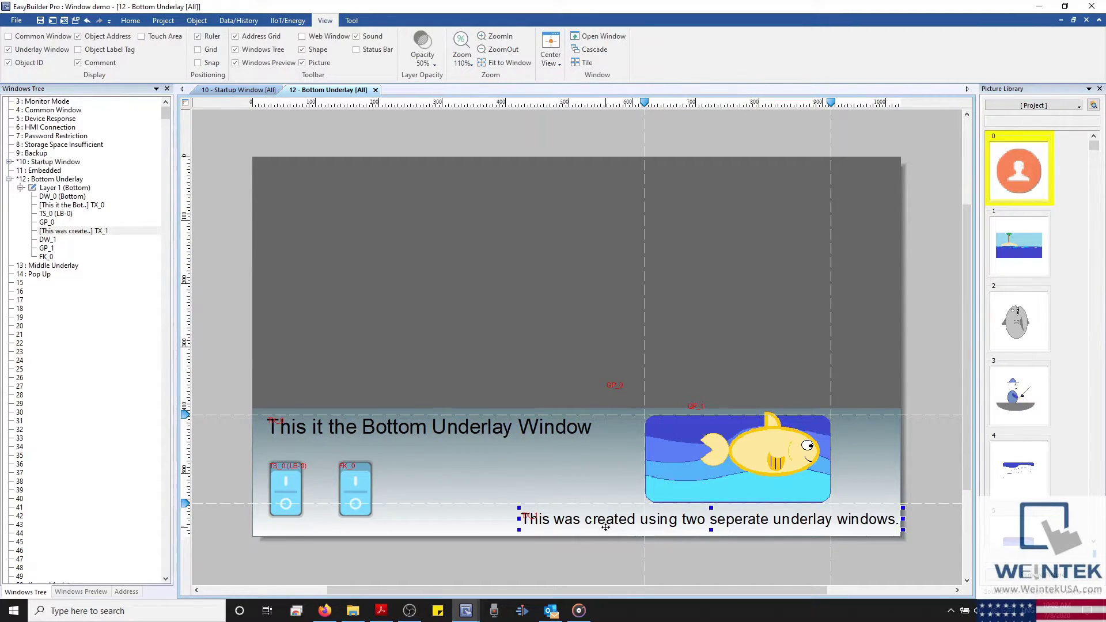
left_click(542, 548)
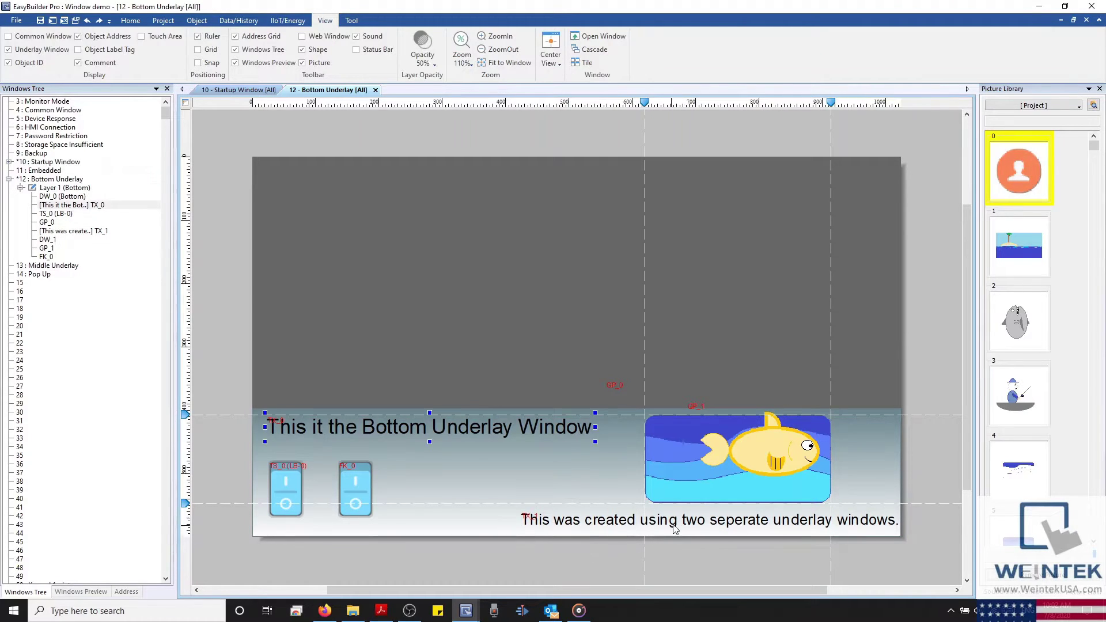
Select the fish picture, undo its accidental move, and return to window 10 Startup Window.
left_click(703, 469)
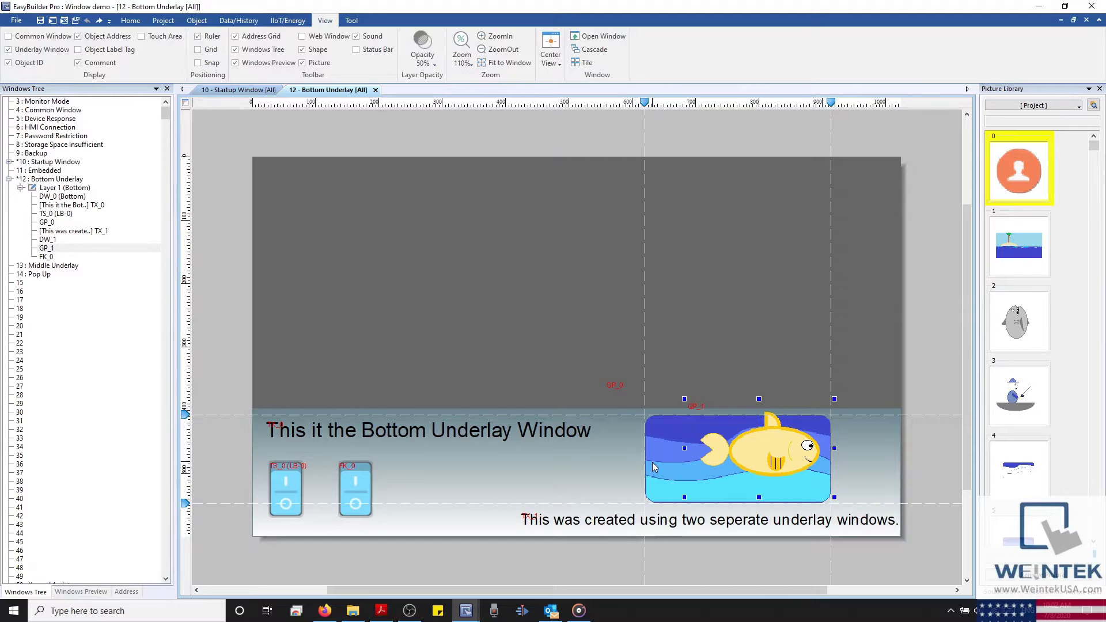
left_click_drag(629, 390, 641, 403)
key("ctrl+z")
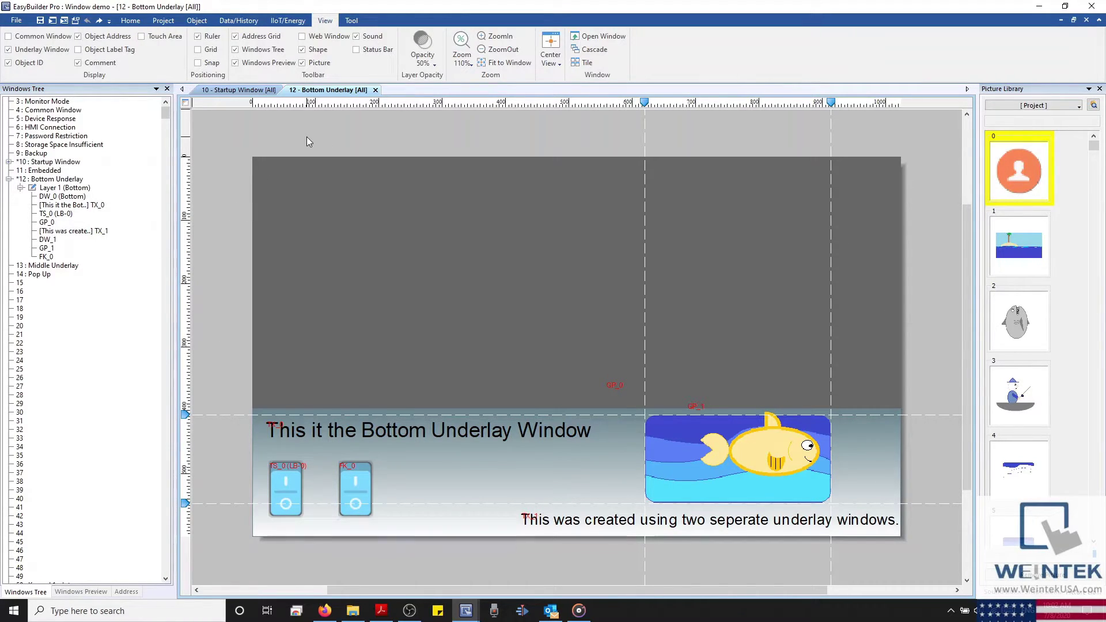
left_click(243, 92)
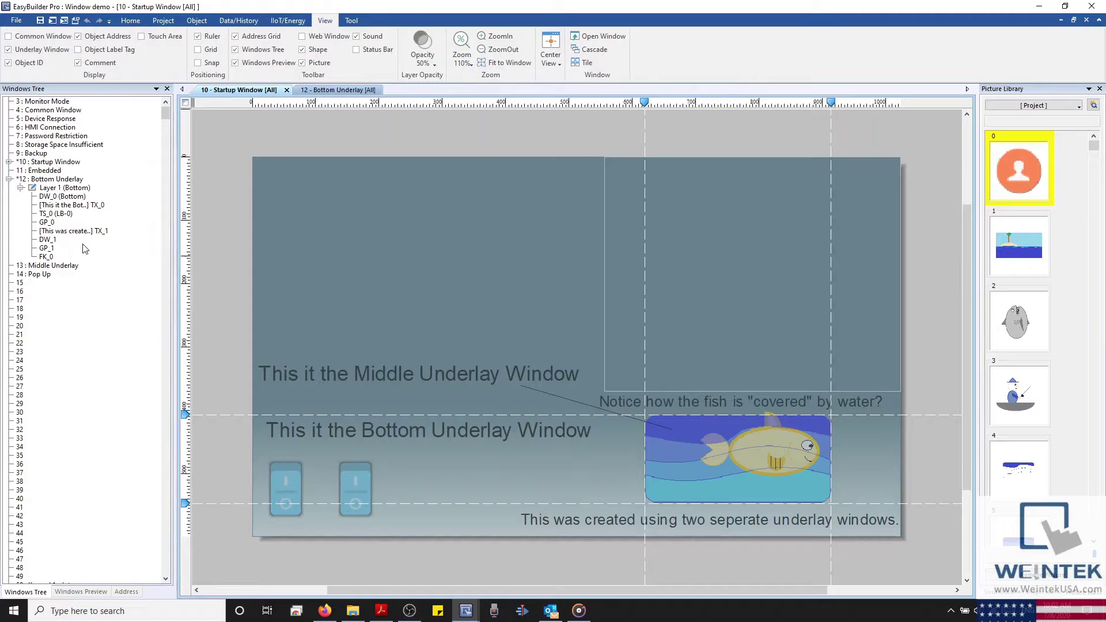
Open window 13 Middle Underlay and inspect its water picture.
double_click(57, 267)
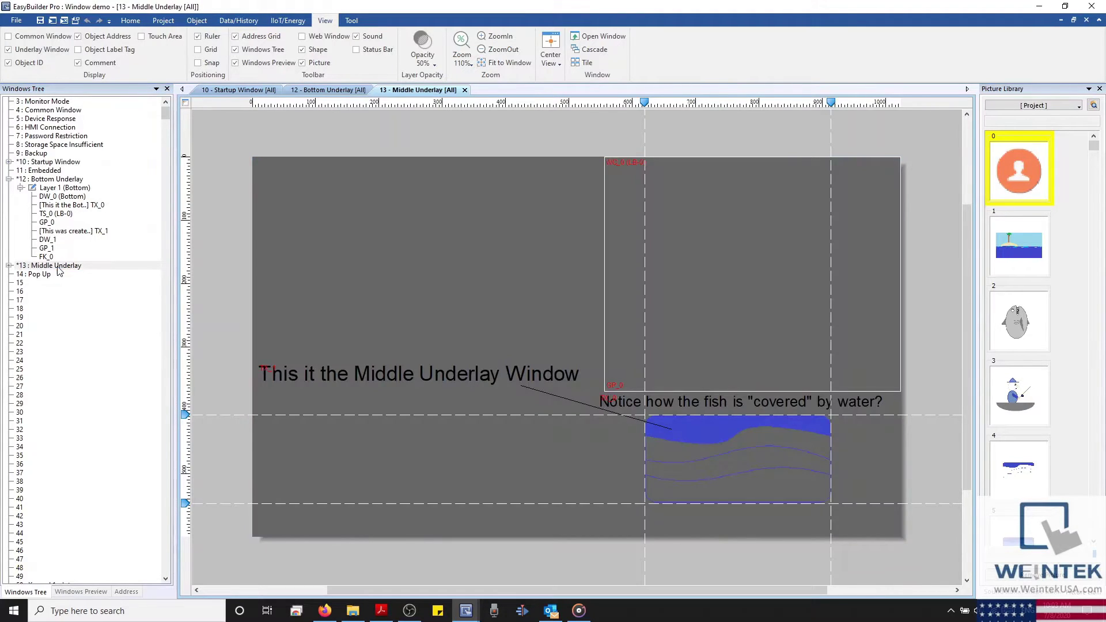
left_click(703, 436)
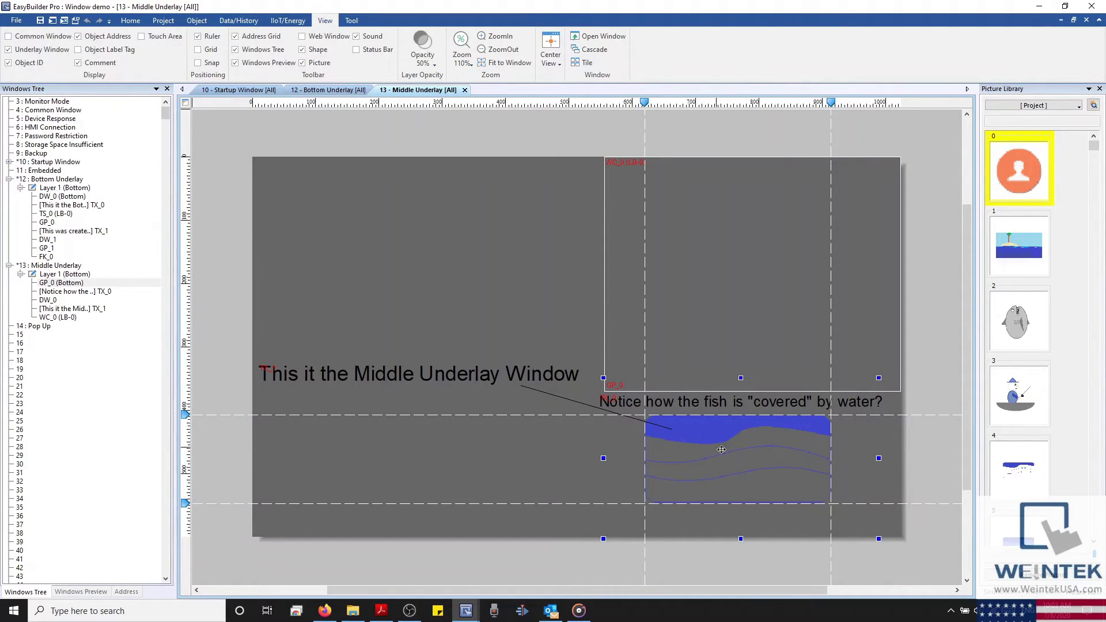
scroll(739, 458, "up", 4)
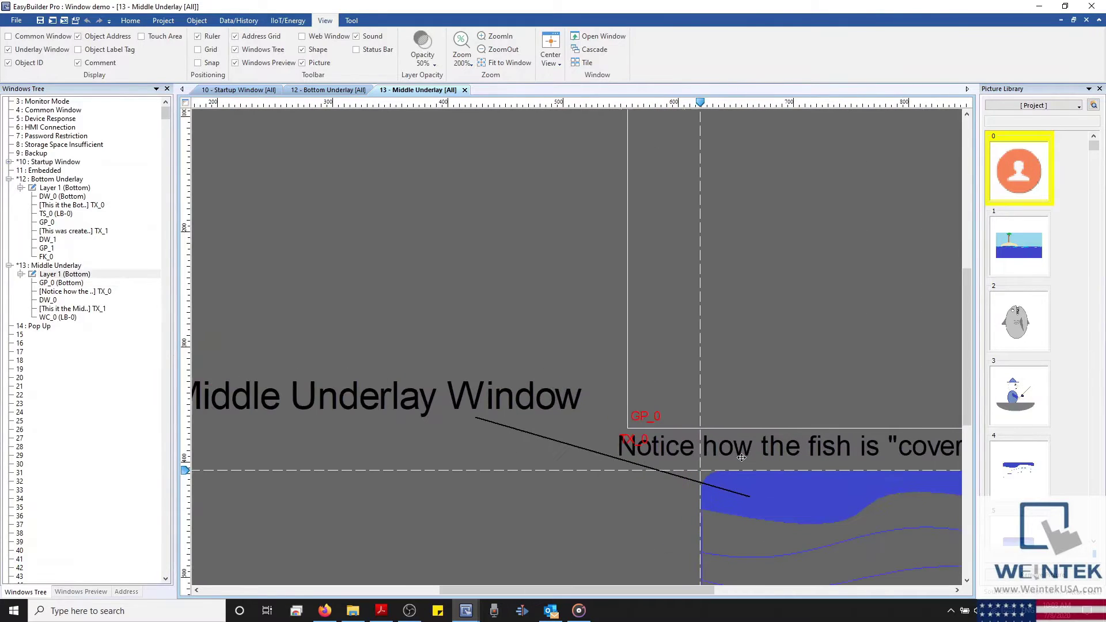
left_click_drag(697, 591, 755, 572)
scroll(671, 500, "down", 5)
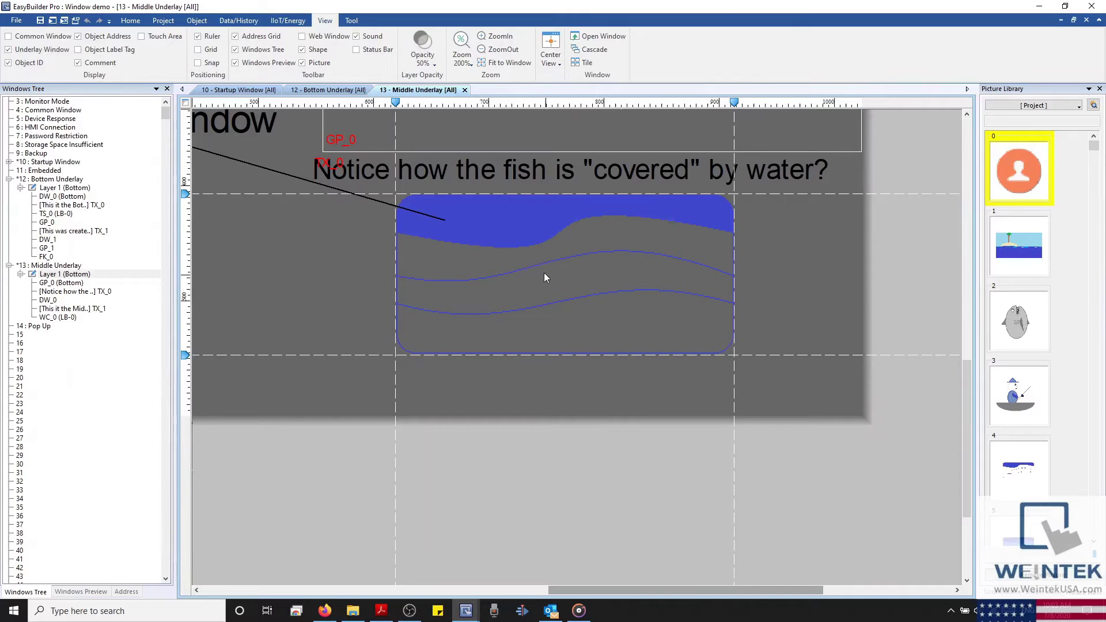
scroll(534, 296, "down", 4)
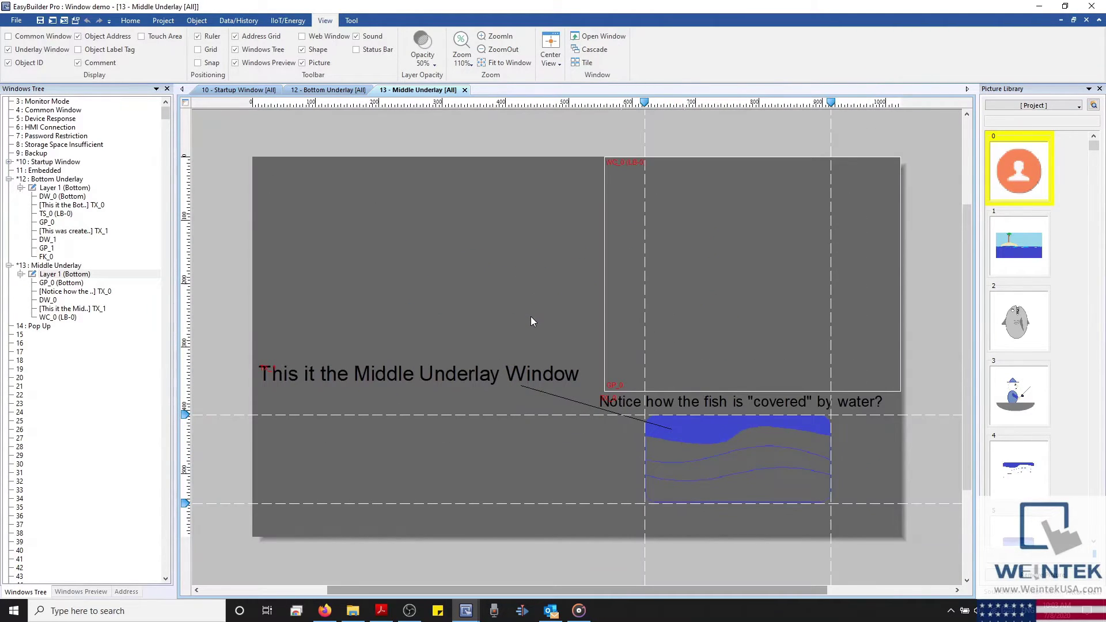
left_click(10, 265)
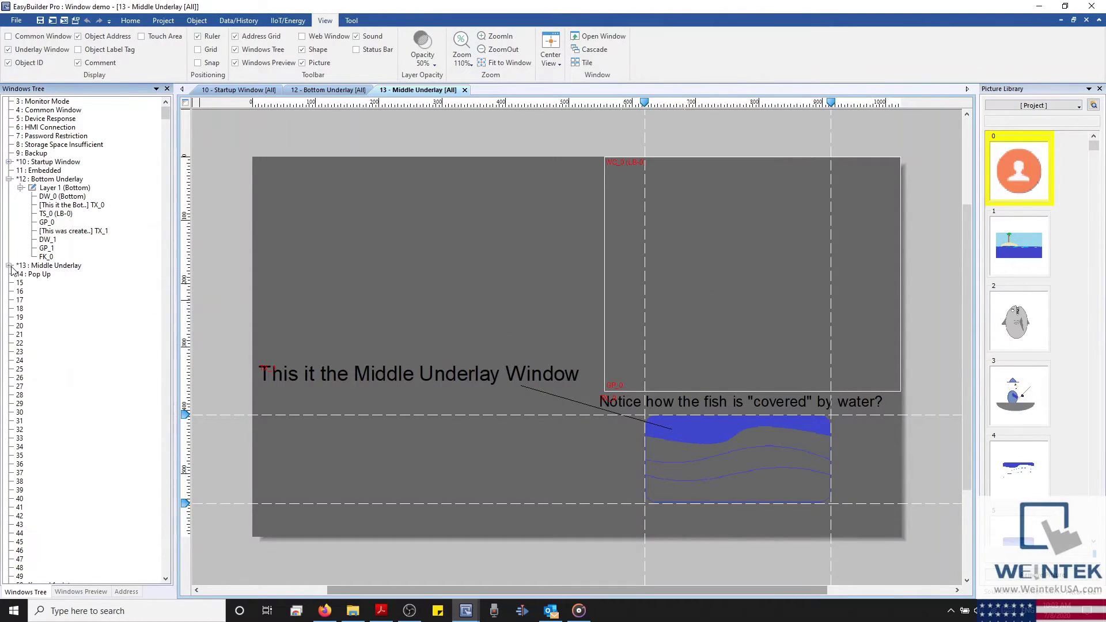
Check the WC_0 direct window object's properties, then open window 11 Embedded.
double_click(605, 246)
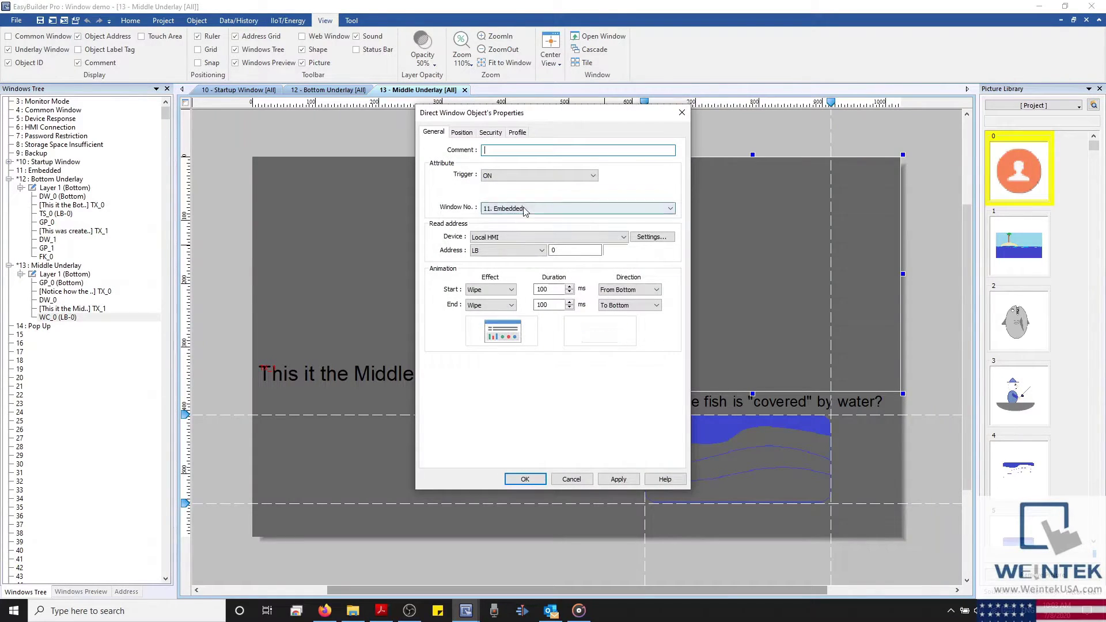
left_click(682, 114)
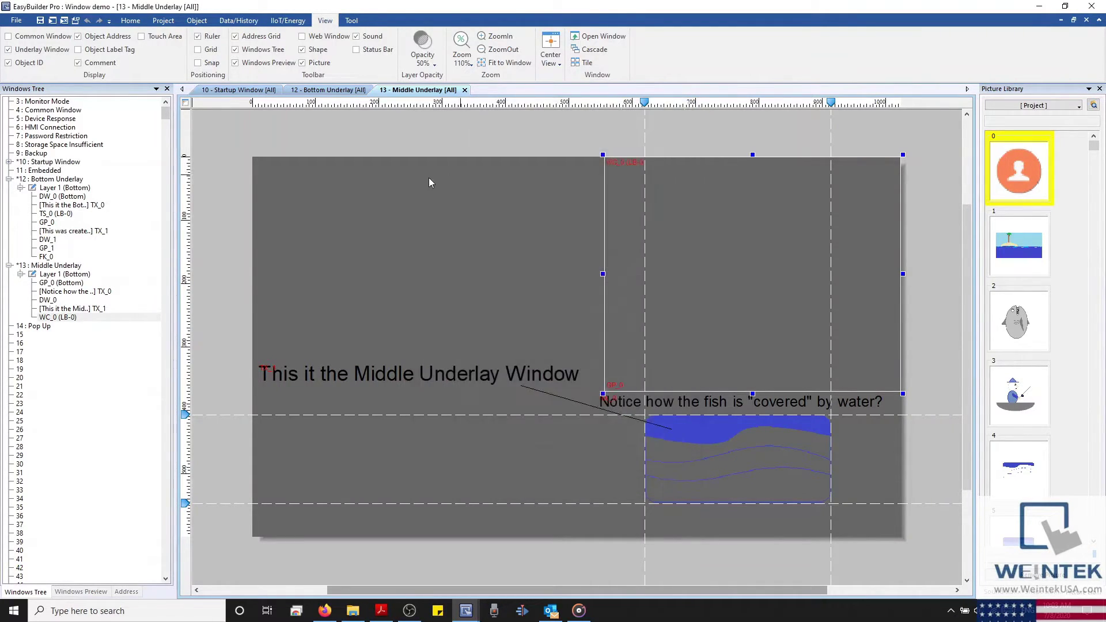
left_click(50, 171)
double_click(51, 172)
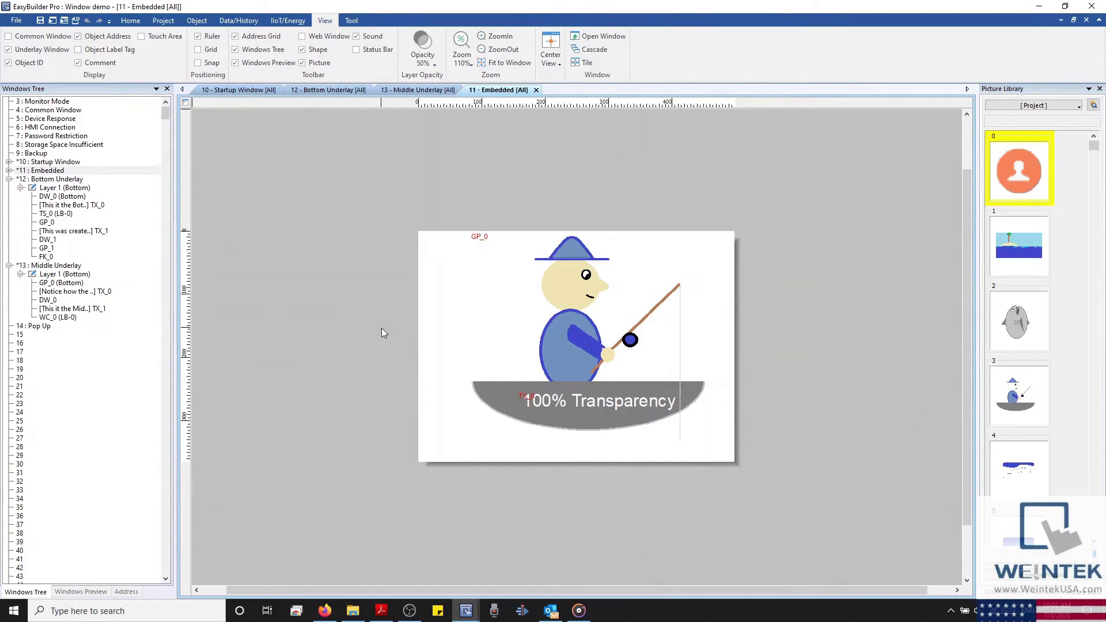
Review the Embedded window's settings, try a lower background transparency, and cancel.
right_click(422, 306)
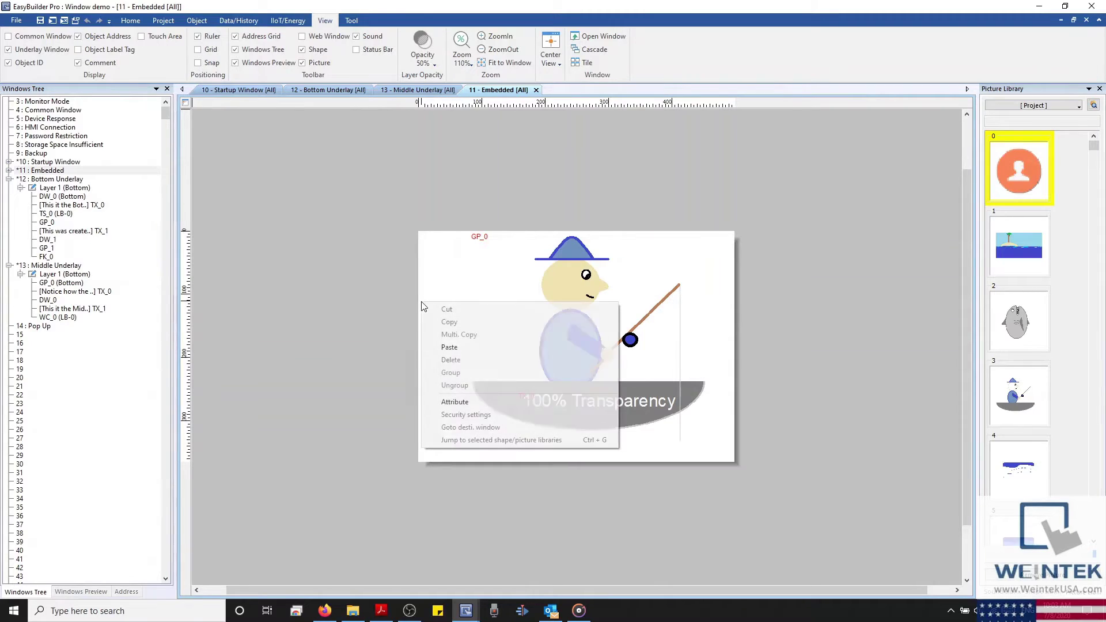
left_click(453, 401)
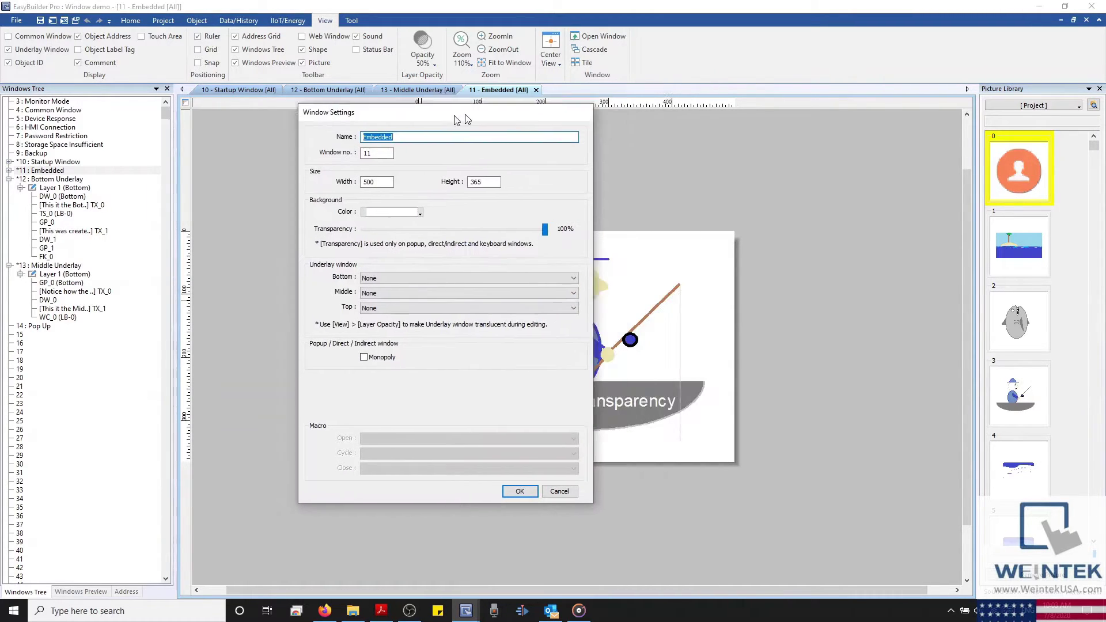
left_click_drag(443, 120, 308, 139)
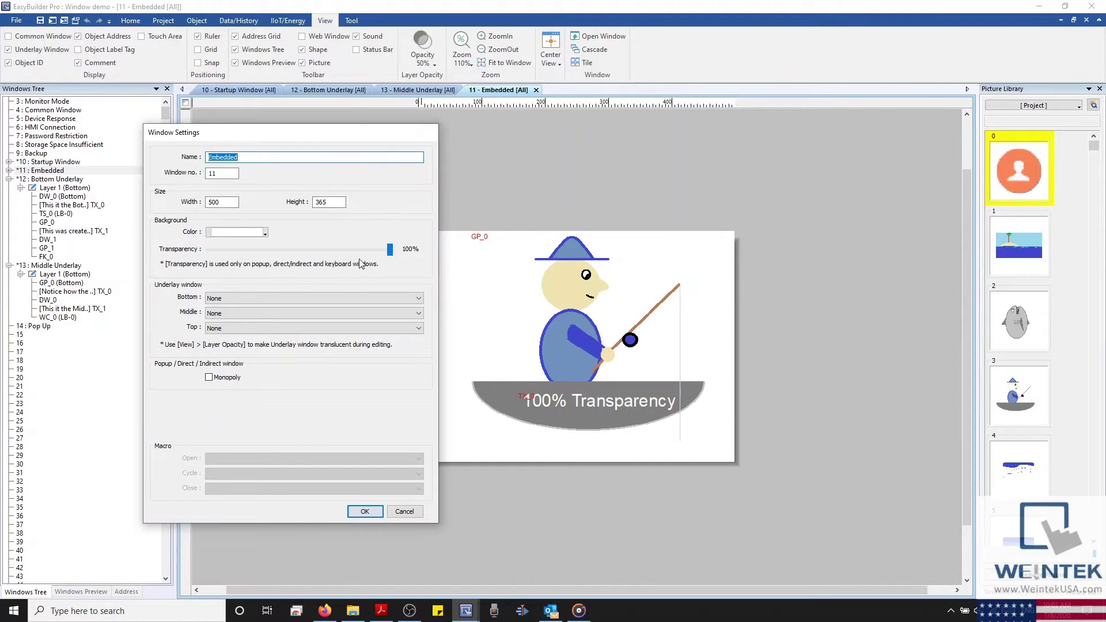
left_click_drag(390, 249, 379, 251)
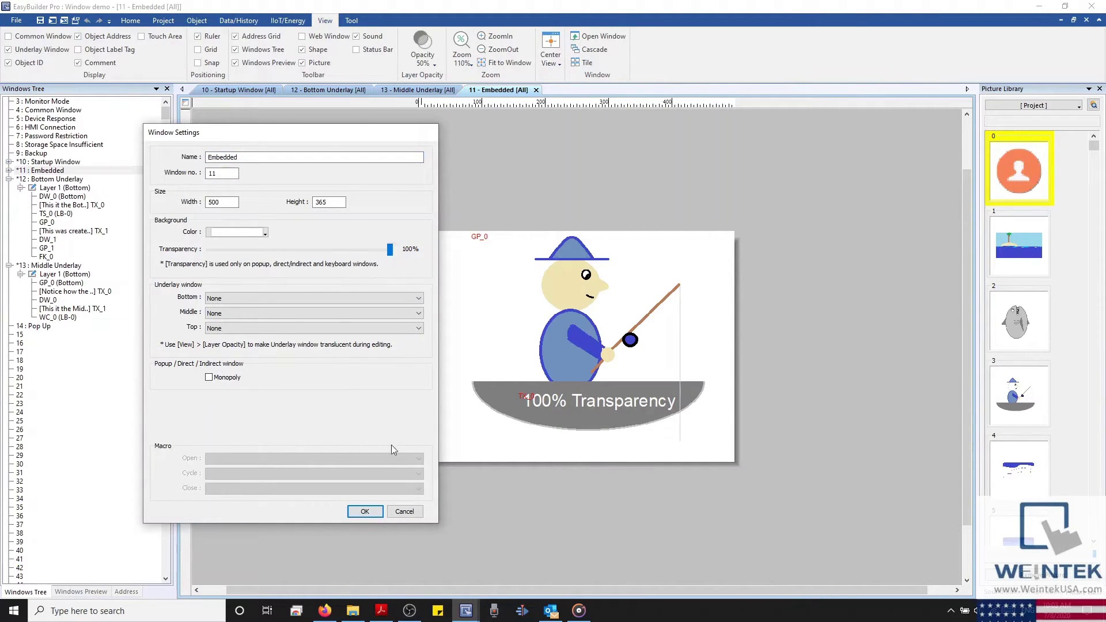
left_click(404, 511)
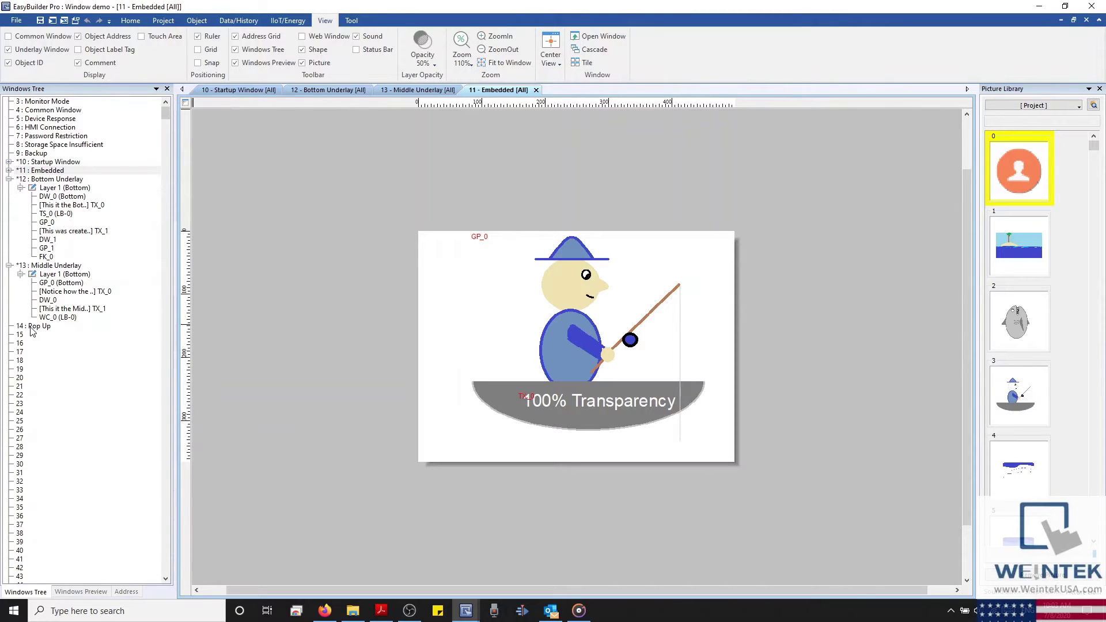
Open window 14 Pop Up and review its settings, closing them without changes.
left_click(9, 265)
left_click(35, 275)
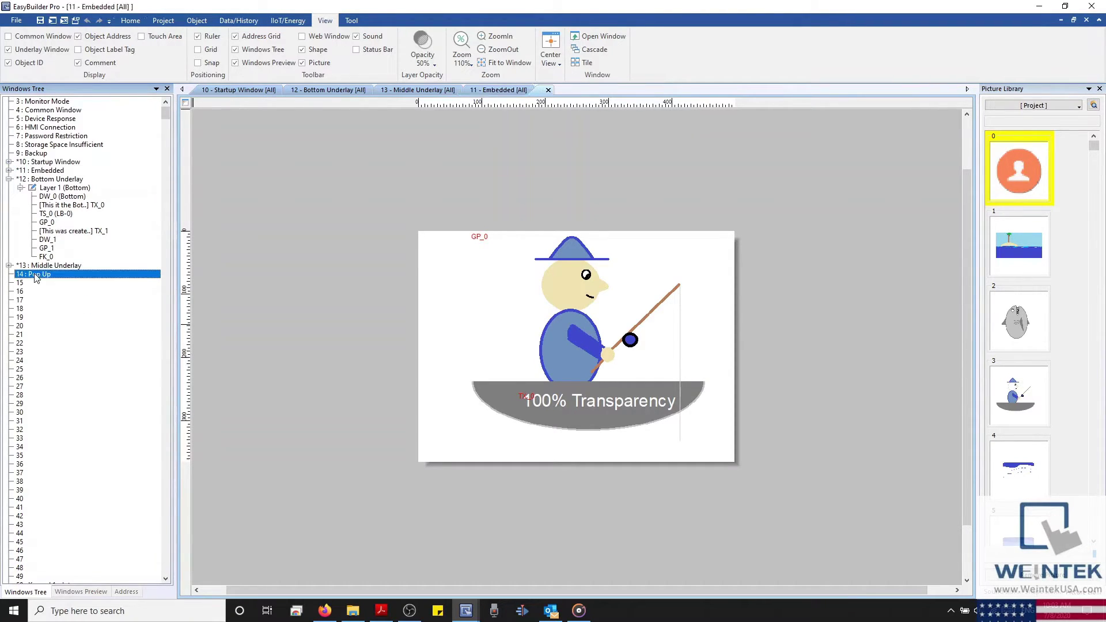
double_click(35, 275)
right_click(39, 275)
left_click(73, 337)
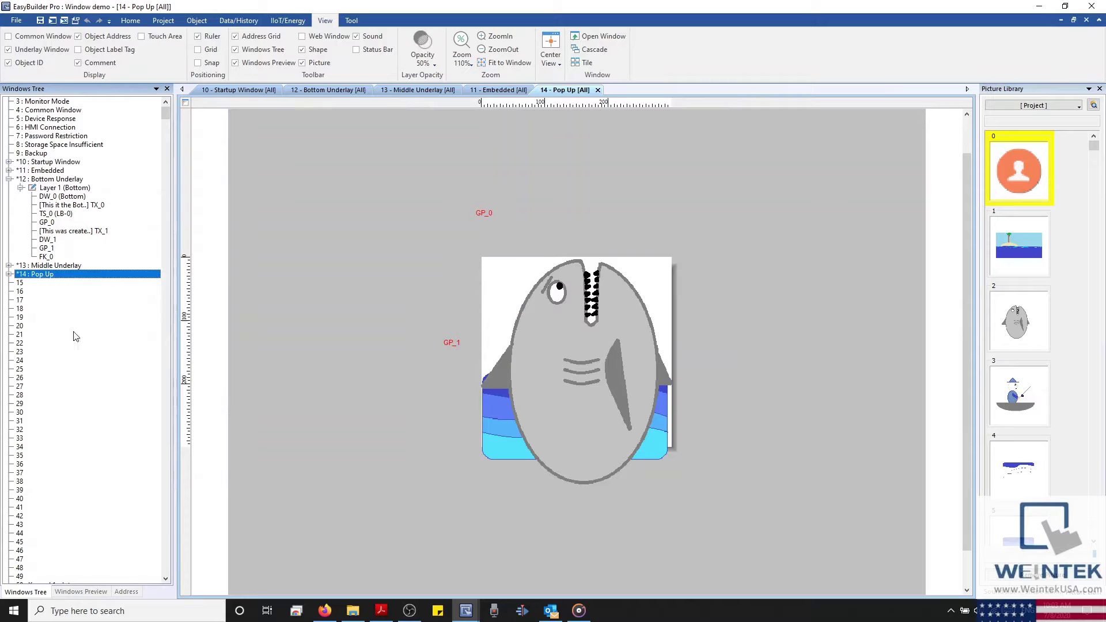
left_click_drag(582, 119, 336, 118)
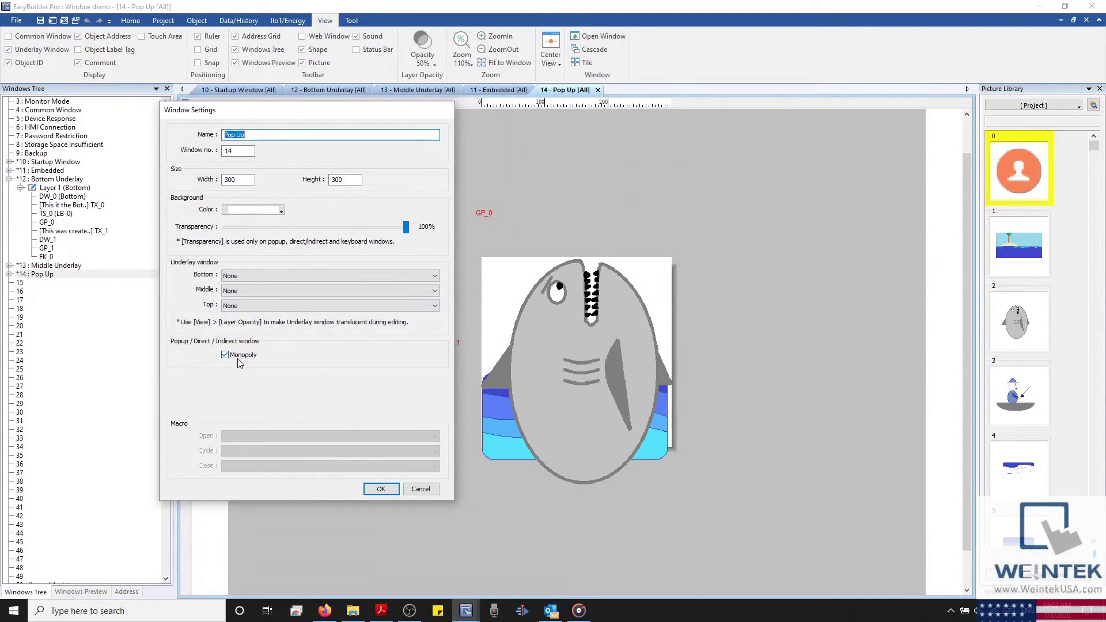
left_click(420, 489)
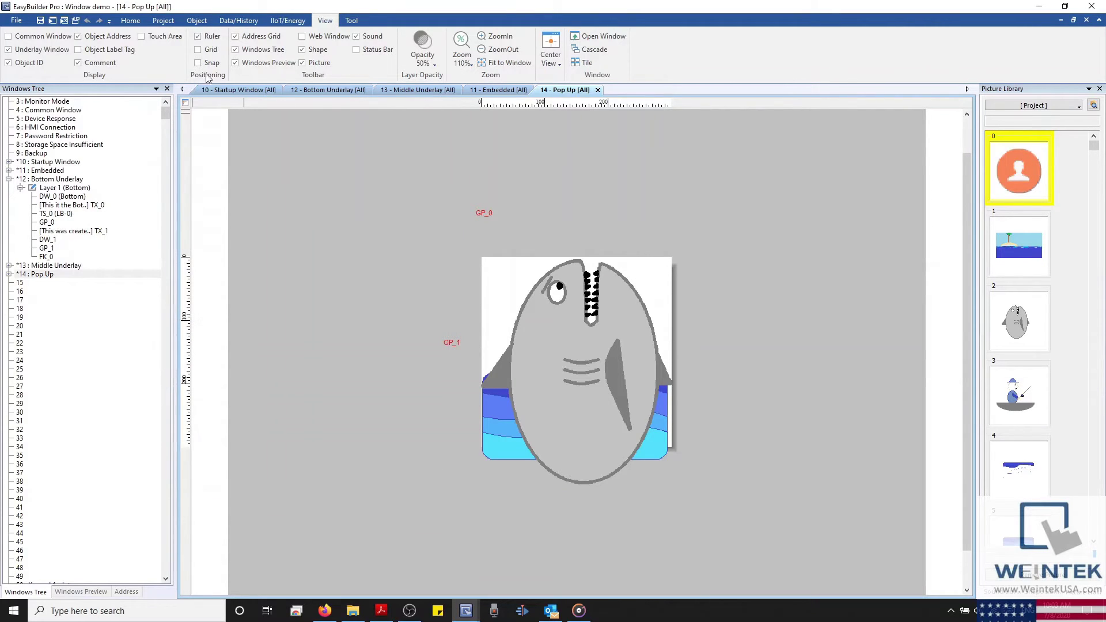
left_click(163, 20)
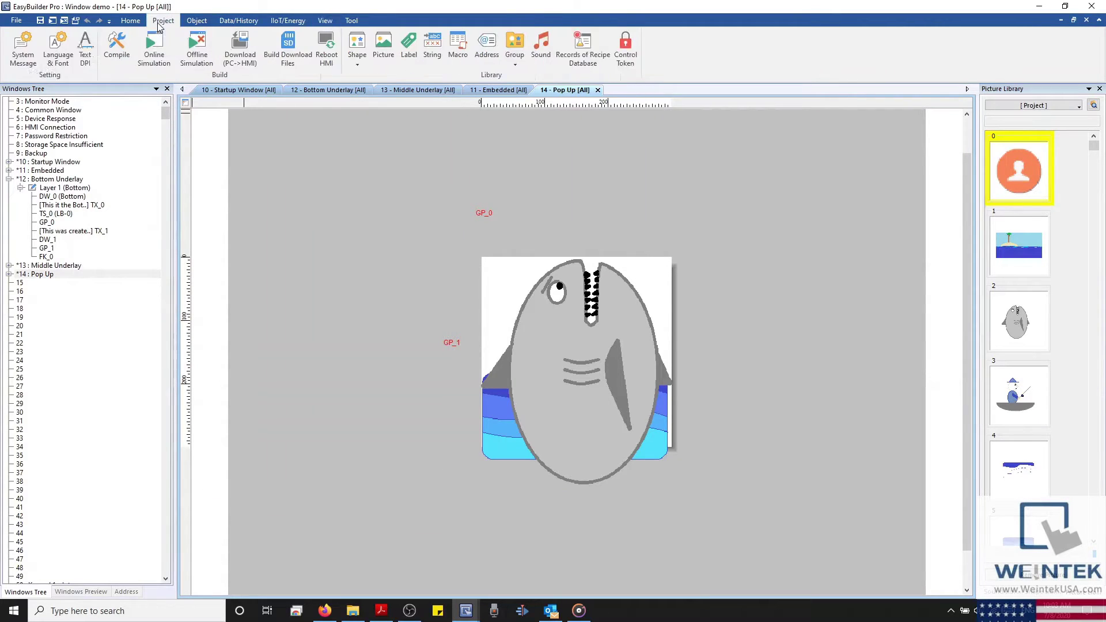
Run Offline Simulation and flip the first switch to show the '100% Transparency' fisherman.
left_click(186, 57)
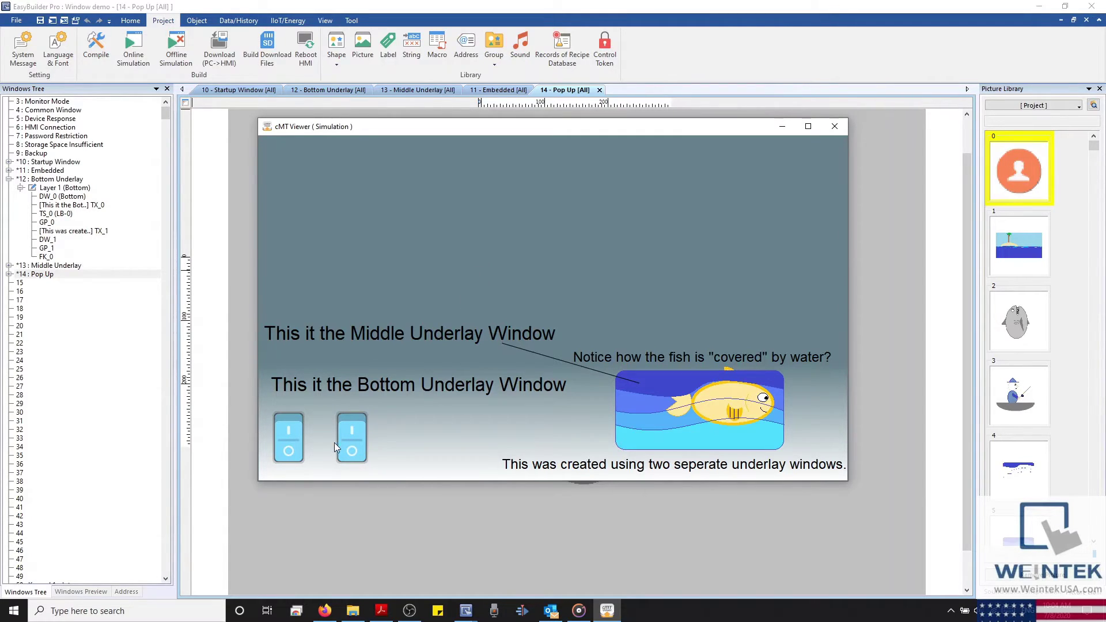
left_click(301, 437)
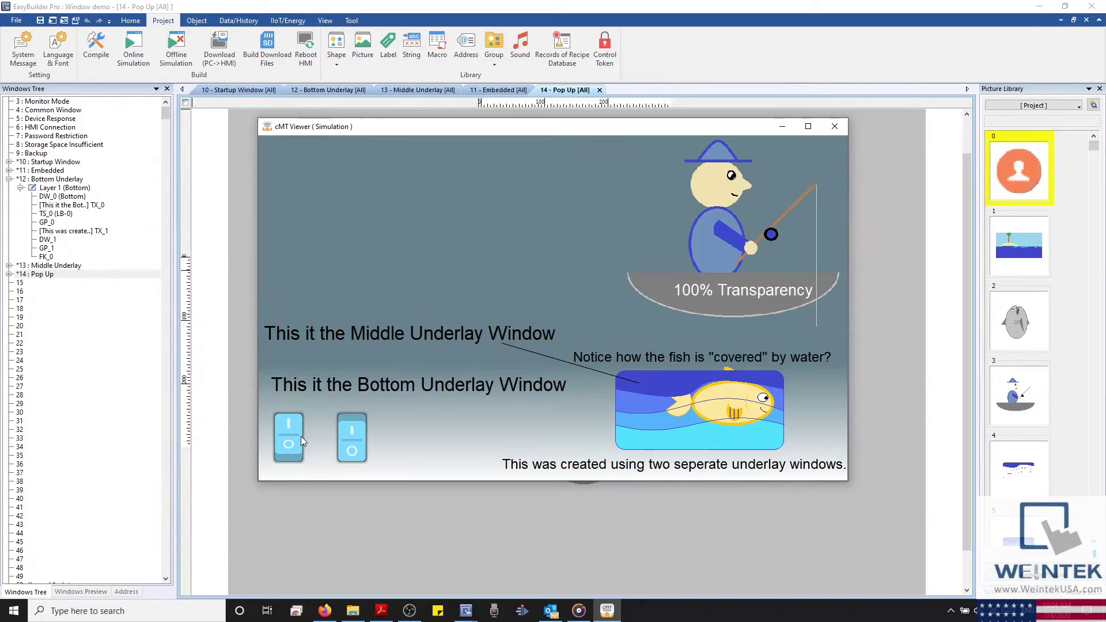
Show and dismiss the shark pop-up, hide the fisherman, and close cMT Viewer.
left_click(354, 426)
left_click(355, 425)
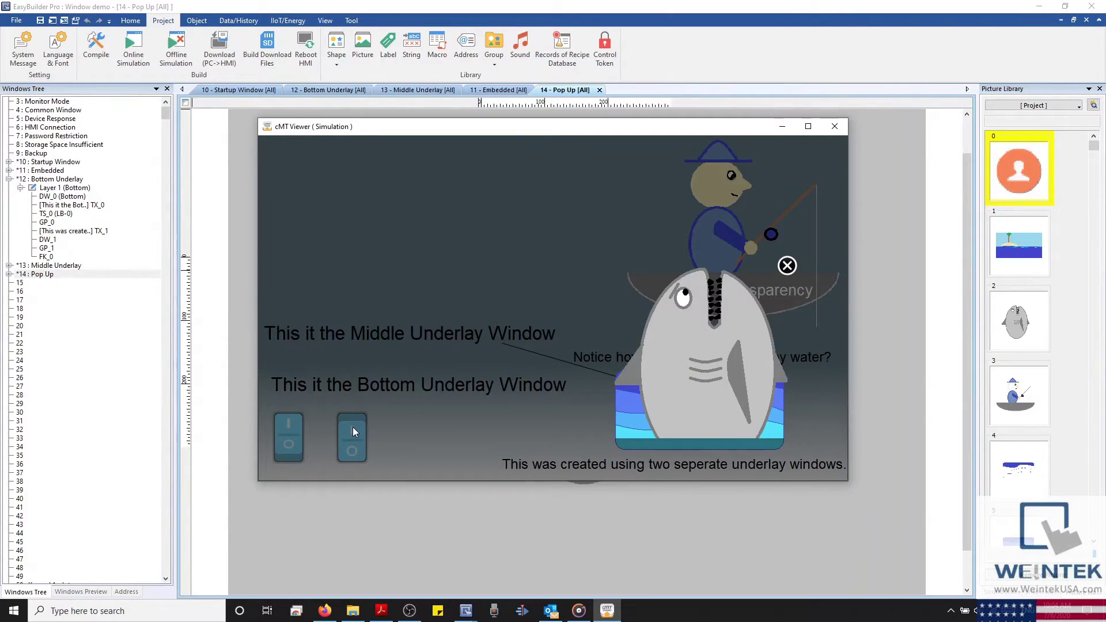
left_click(353, 423)
left_click(354, 438)
left_click(787, 265)
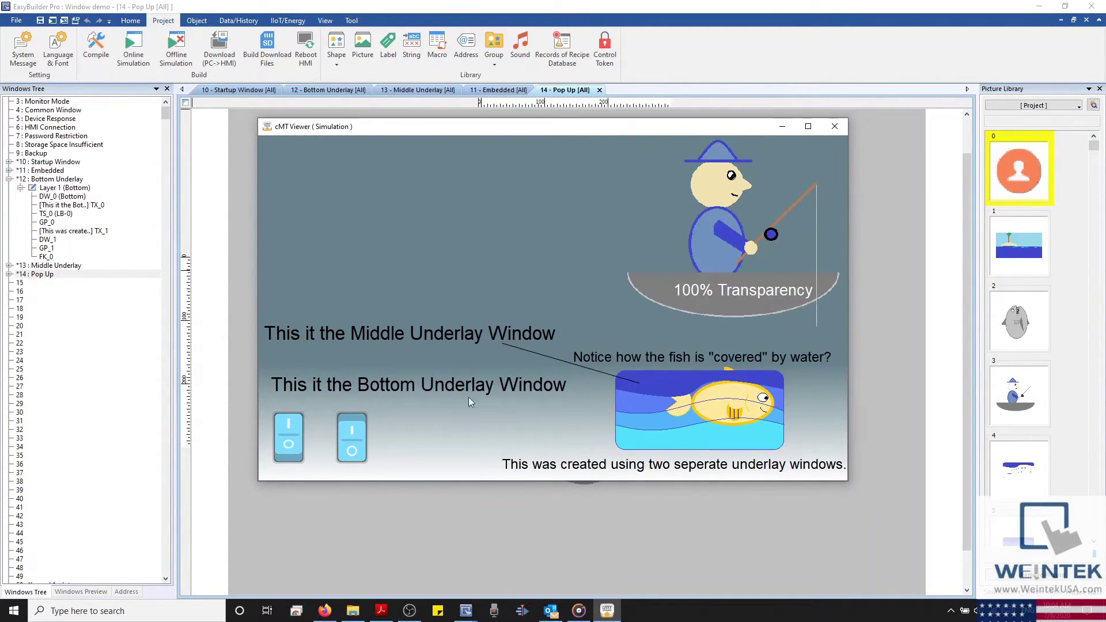
left_click(282, 439)
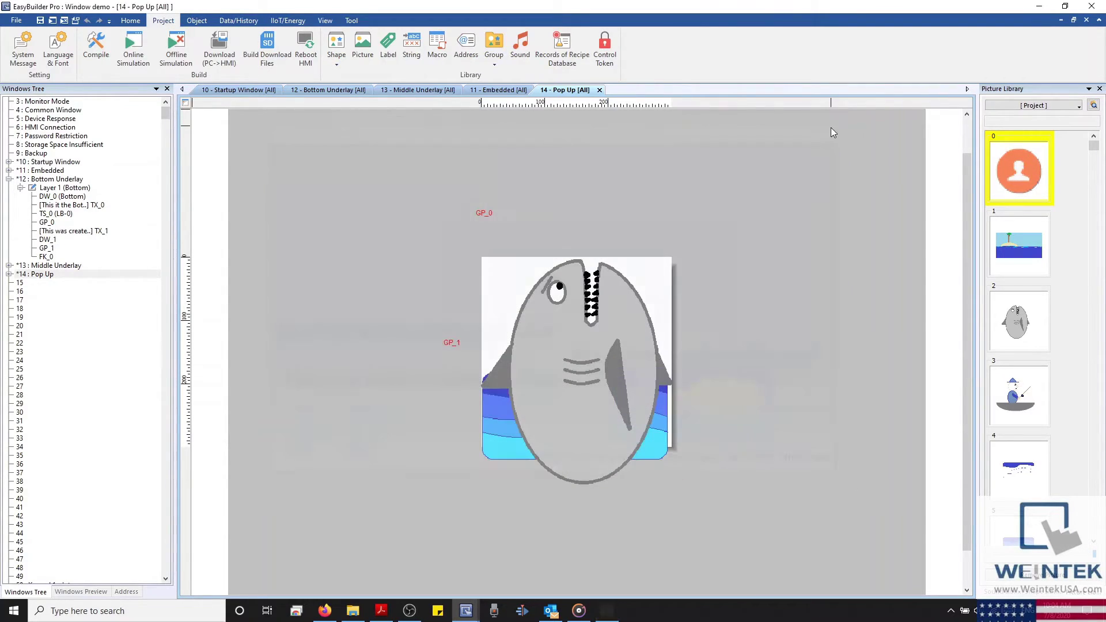
left_click(833, 127)
Open the Startup Window and try underlay opacity 90% and 10%, then return to 50%.
double_click(79, 164)
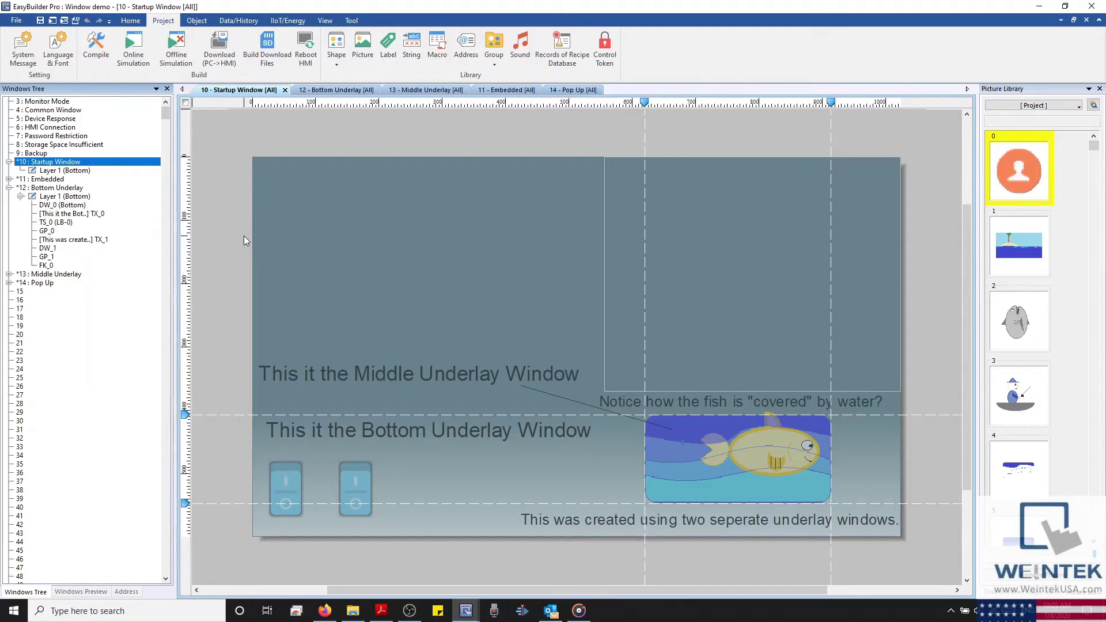
left_click(316, 20)
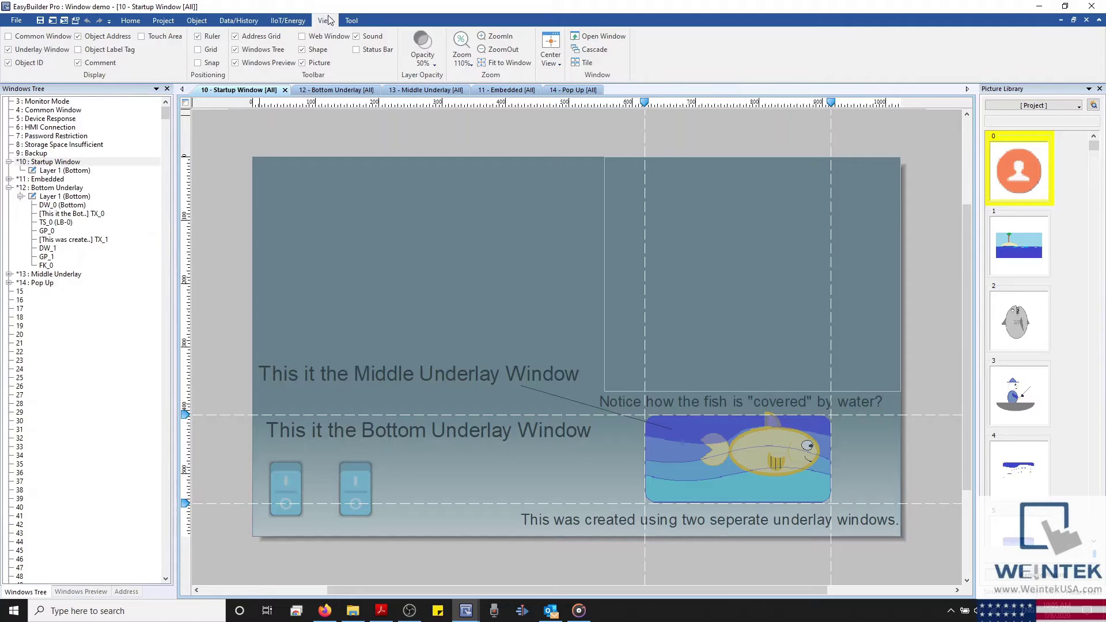
left_click(425, 65)
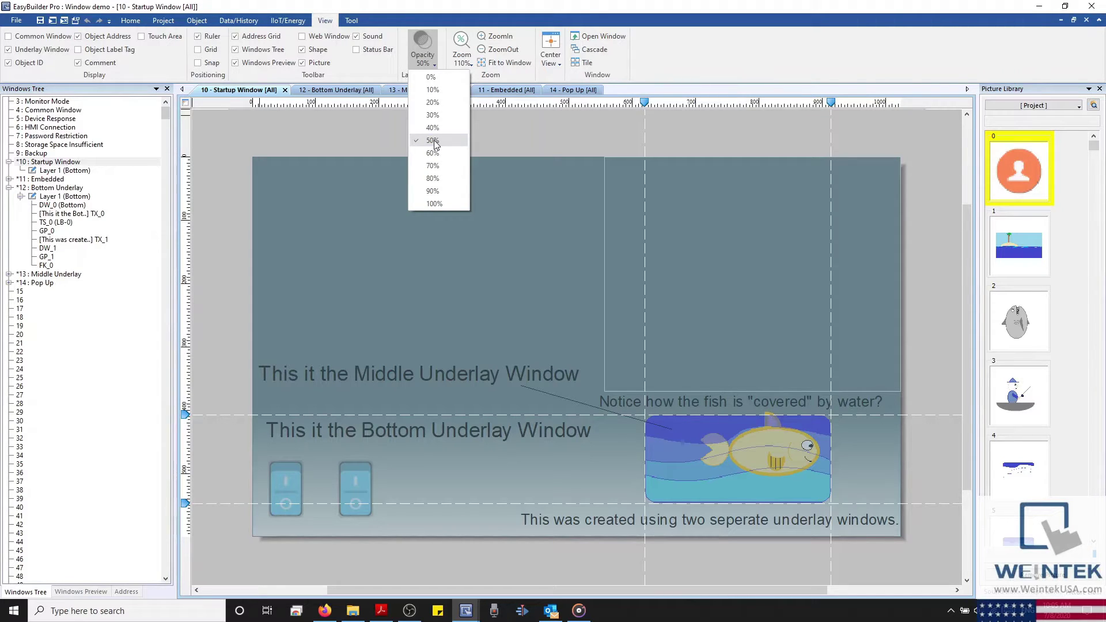
left_click(447, 193)
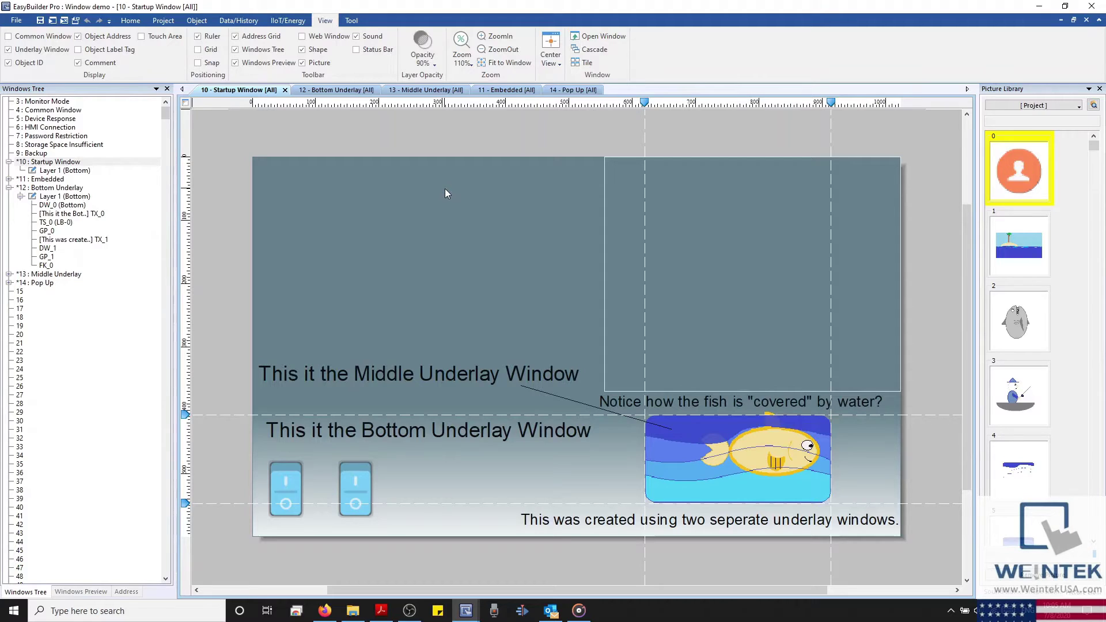
left_click(434, 63)
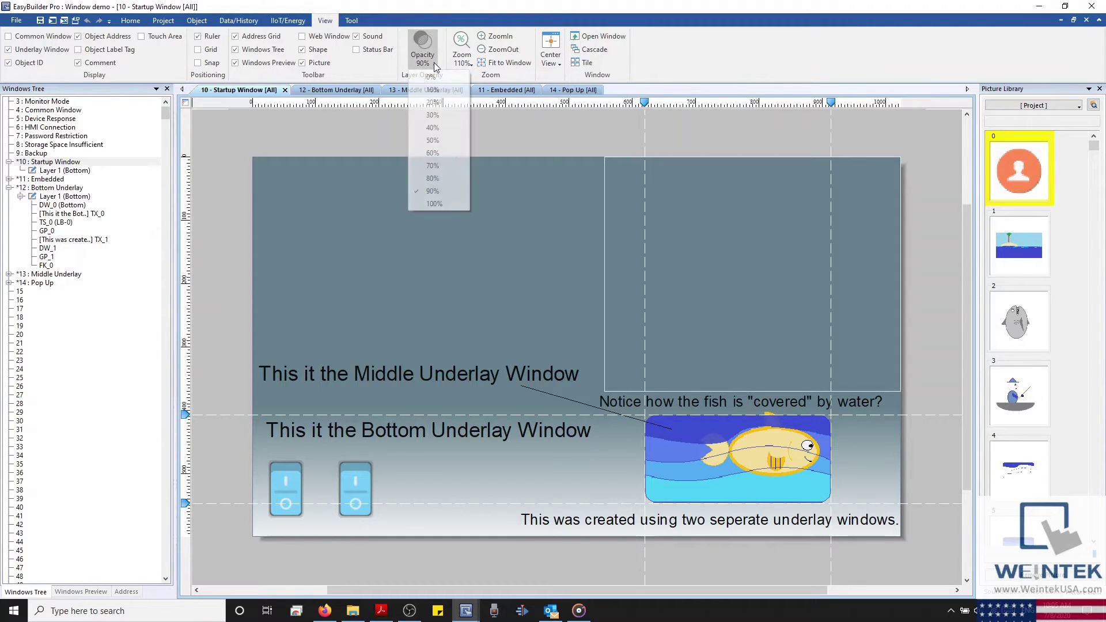
left_click(442, 91)
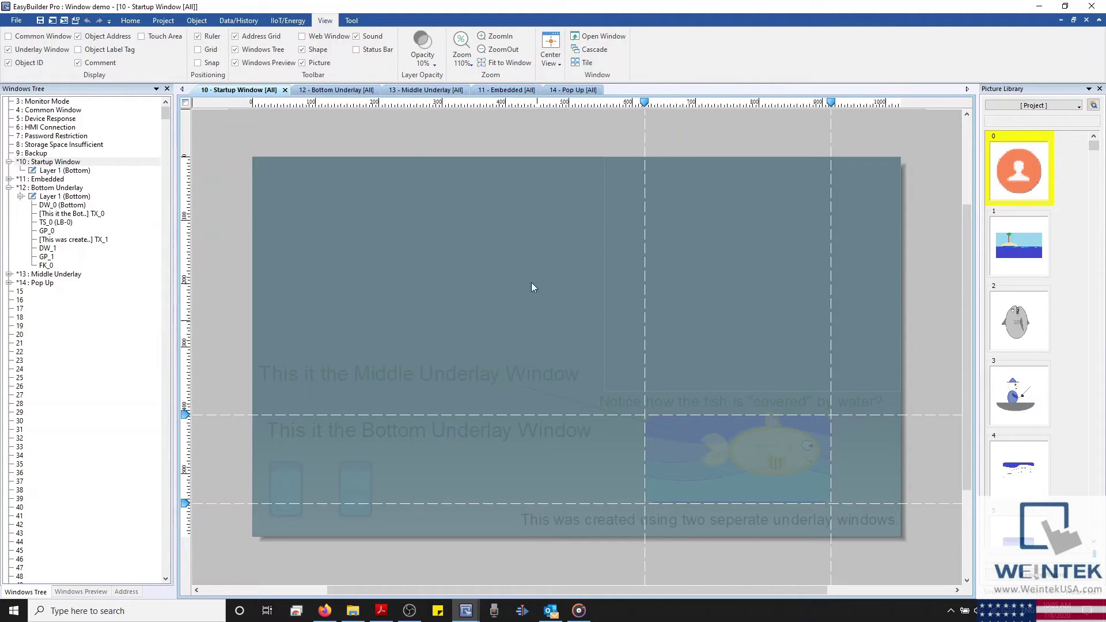
left_click(433, 62)
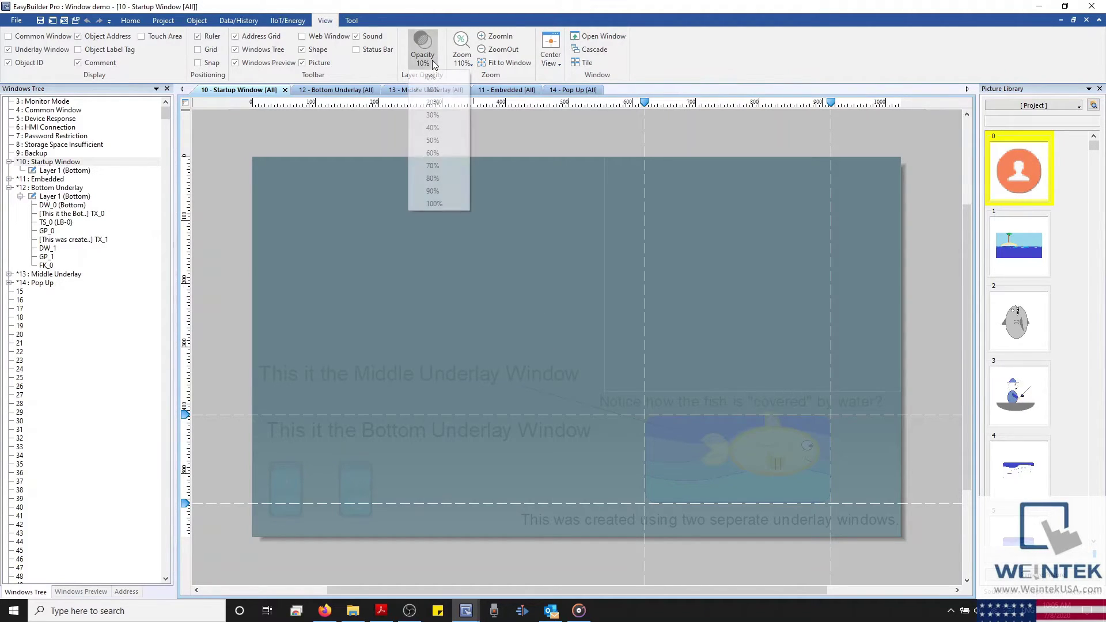
left_click(433, 140)
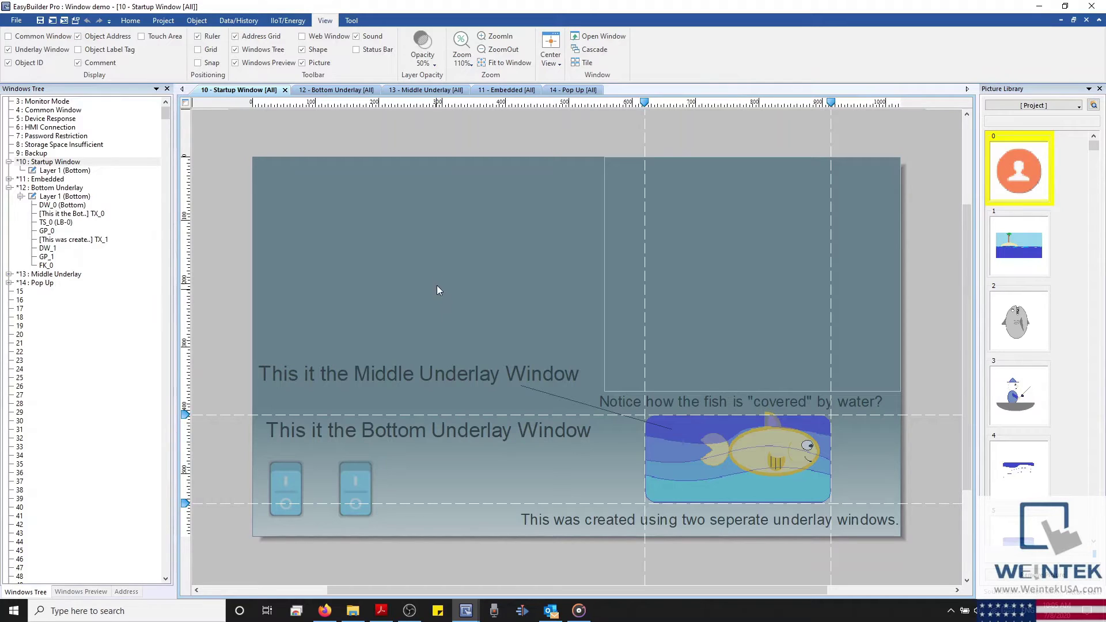
Add a text object reading 'Please delete test button ---' left of the Startup Window.
left_click(131, 22)
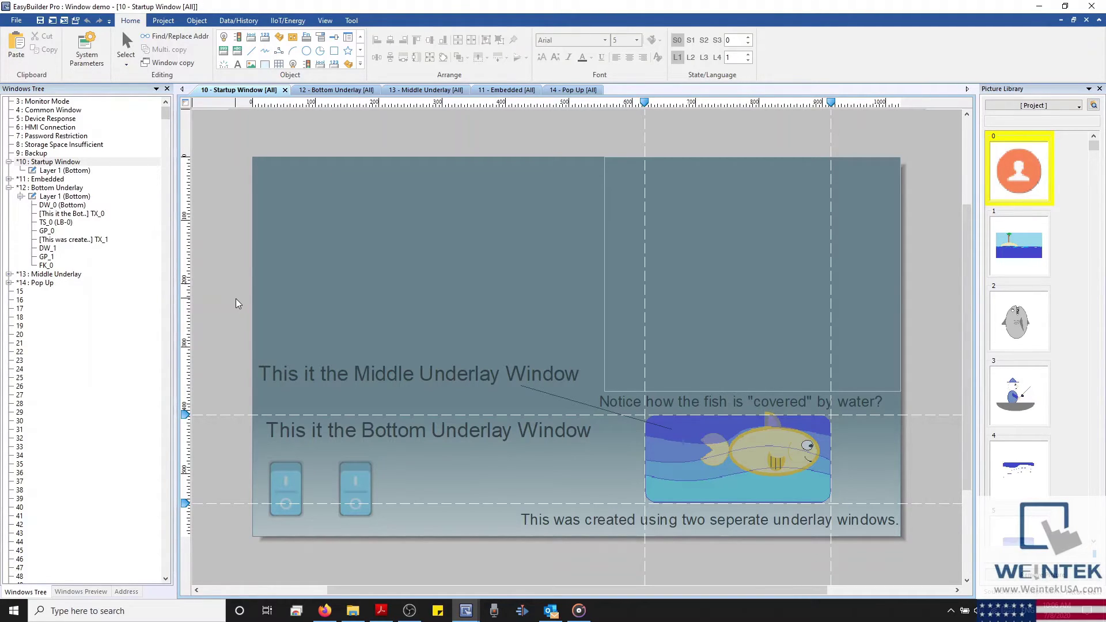
scroll(467, 286, "down", 3)
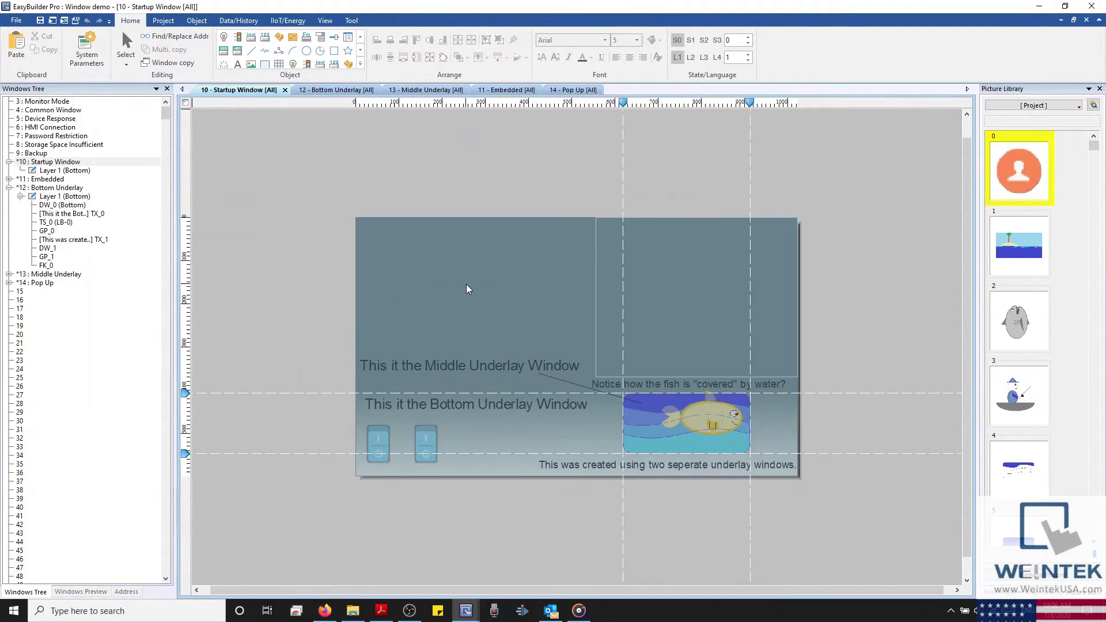
left_click(238, 67)
left_click_drag(499, 457, 396, 465)
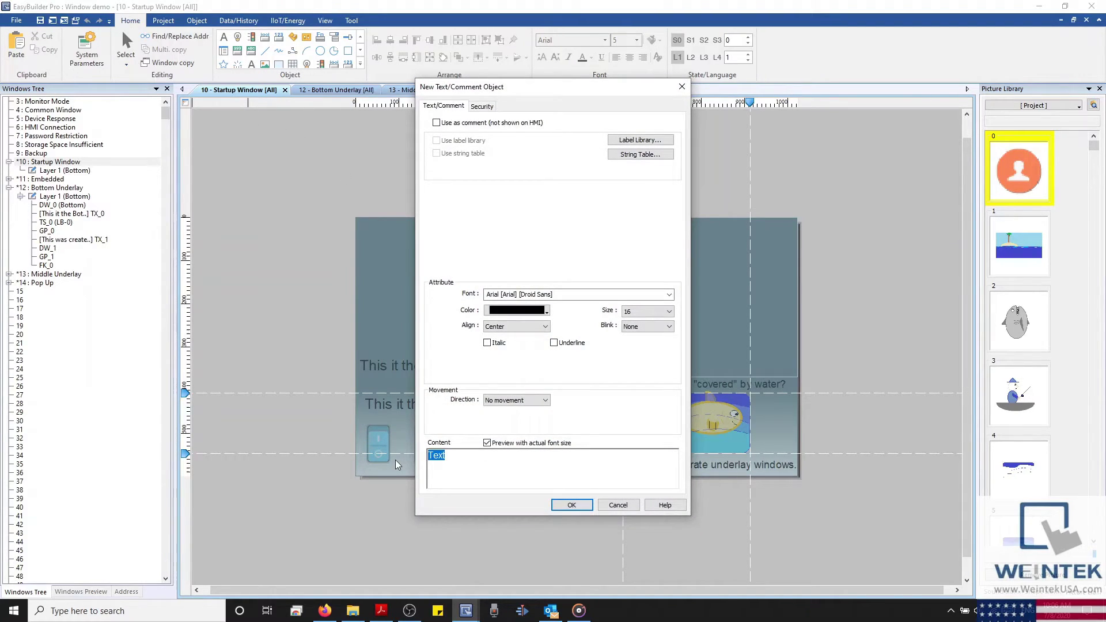
type("Please delete test button ---")
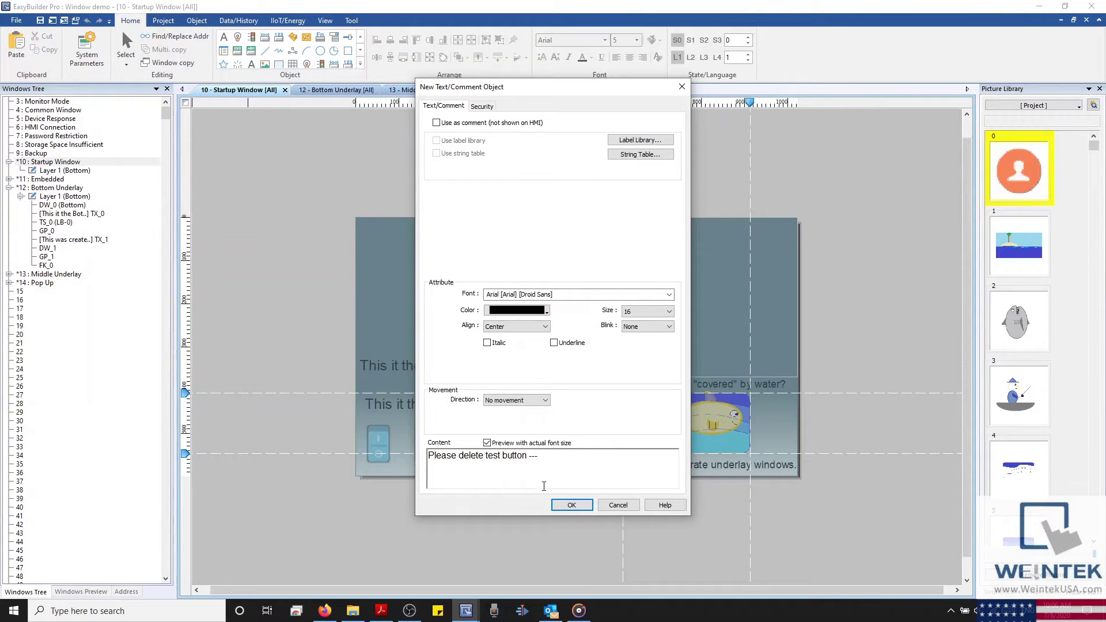
left_click(572, 504)
left_click(241, 429)
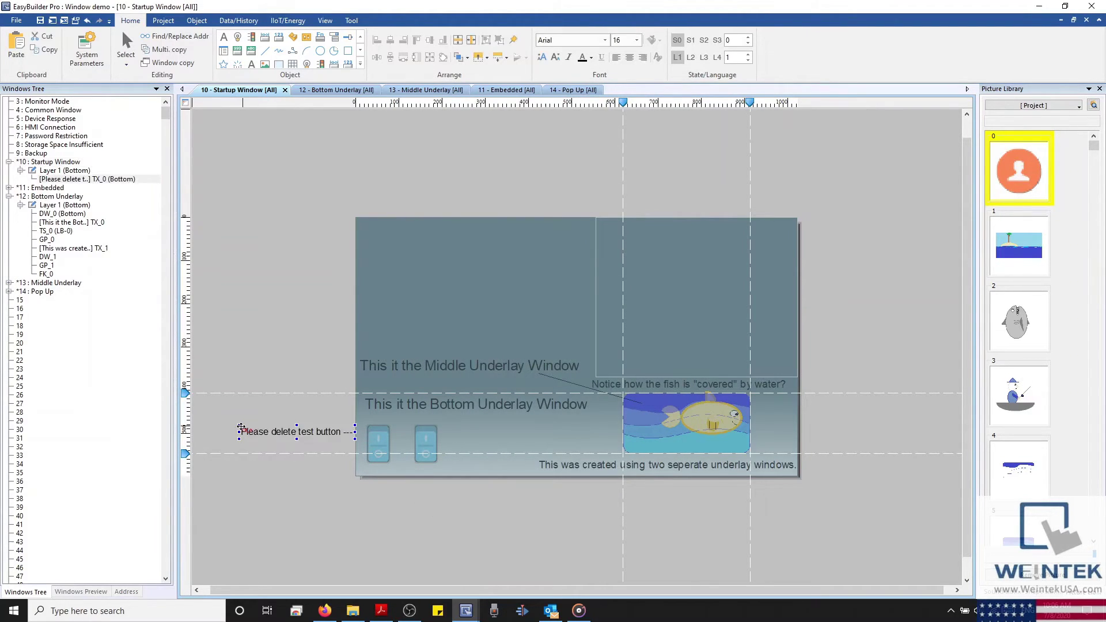
left_click(289, 376)
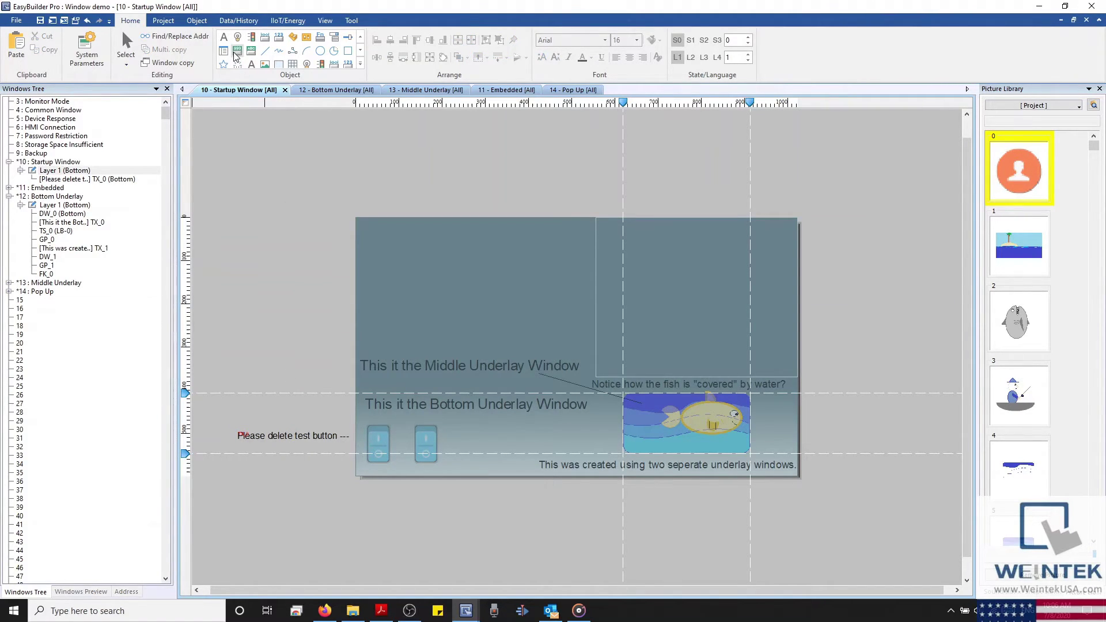
left_click(279, 38)
left_click(540, 209)
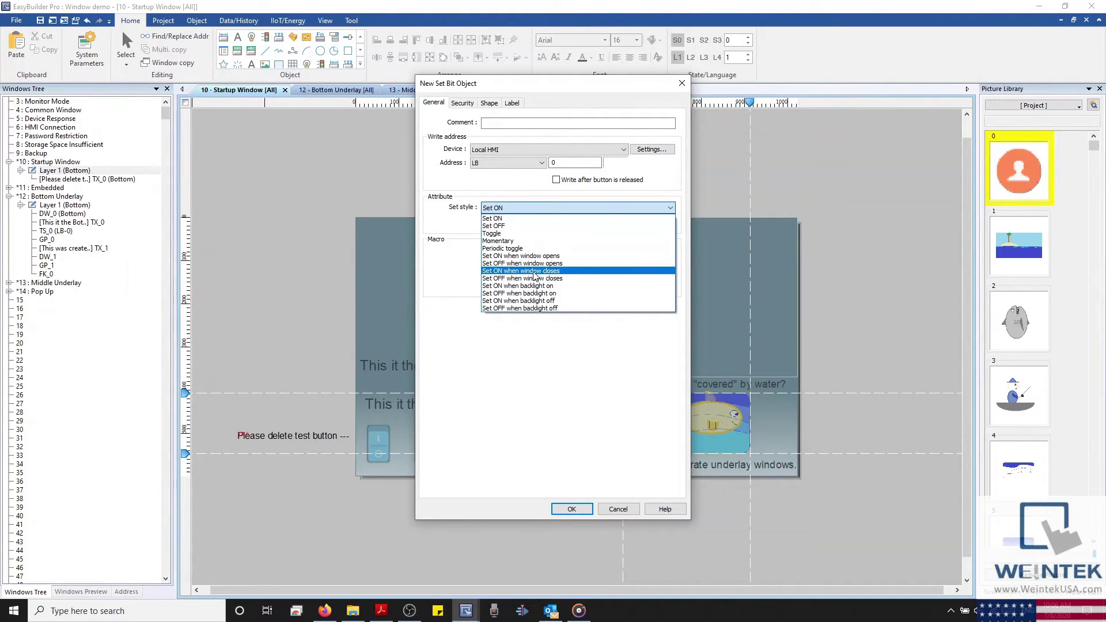
left_click(536, 273)
left_click(571, 508)
left_click(287, 164)
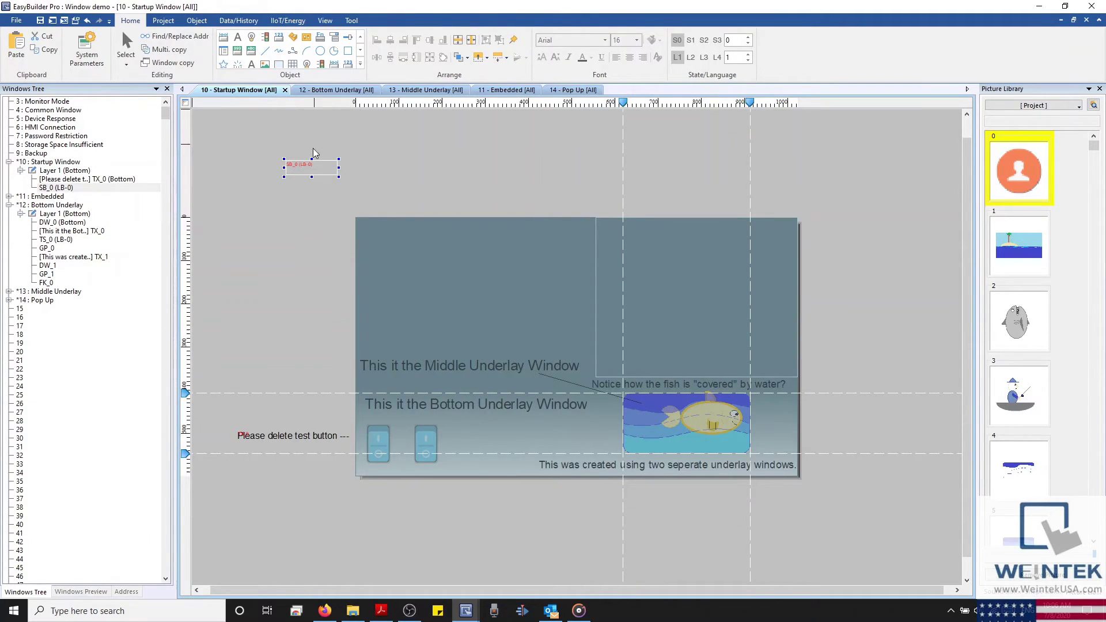
left_click_drag(322, 171, 766, 157)
left_click(780, 211)
scroll(718, 217, "down", 1)
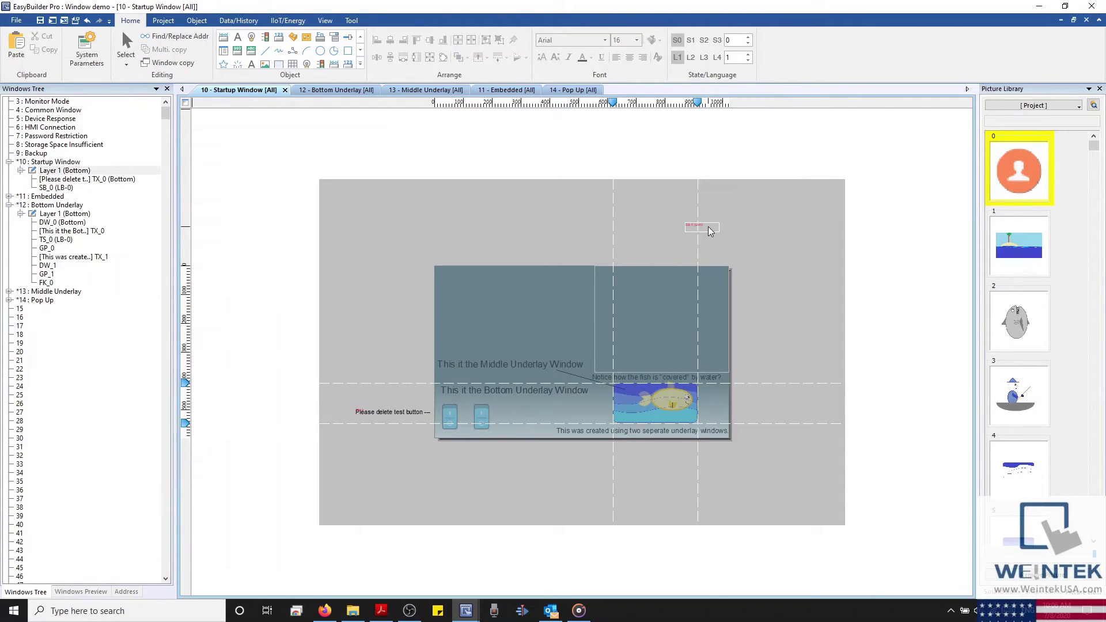
left_click_drag(703, 227, 823, 184)
key("Delete")
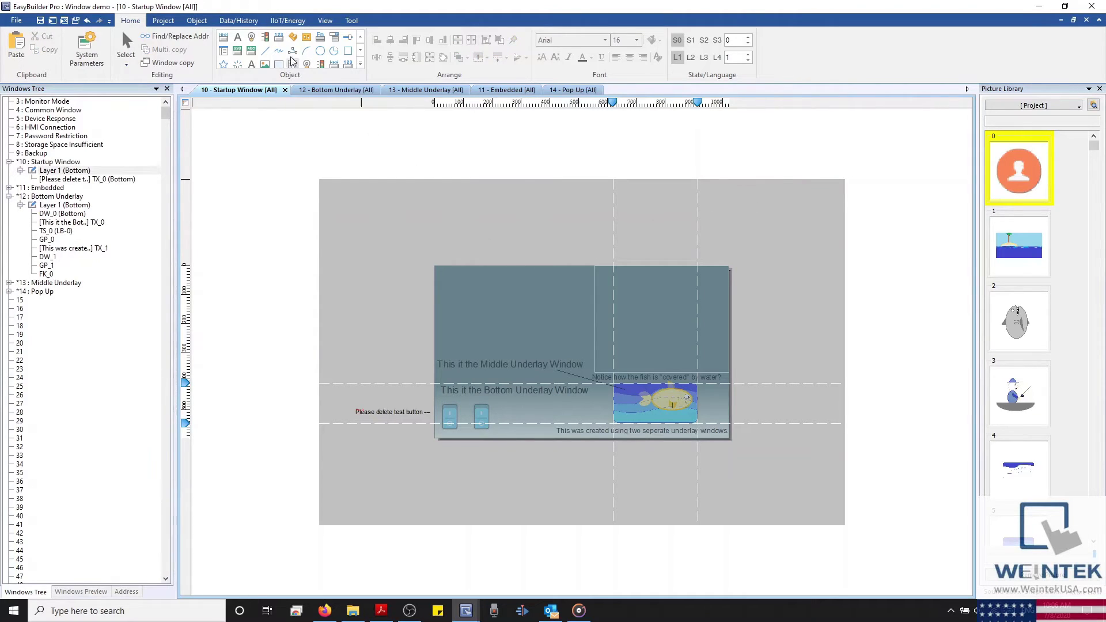
left_click(320, 21)
left_click(209, 38)
left_click(208, 38)
scroll(628, 316, "up", 2)
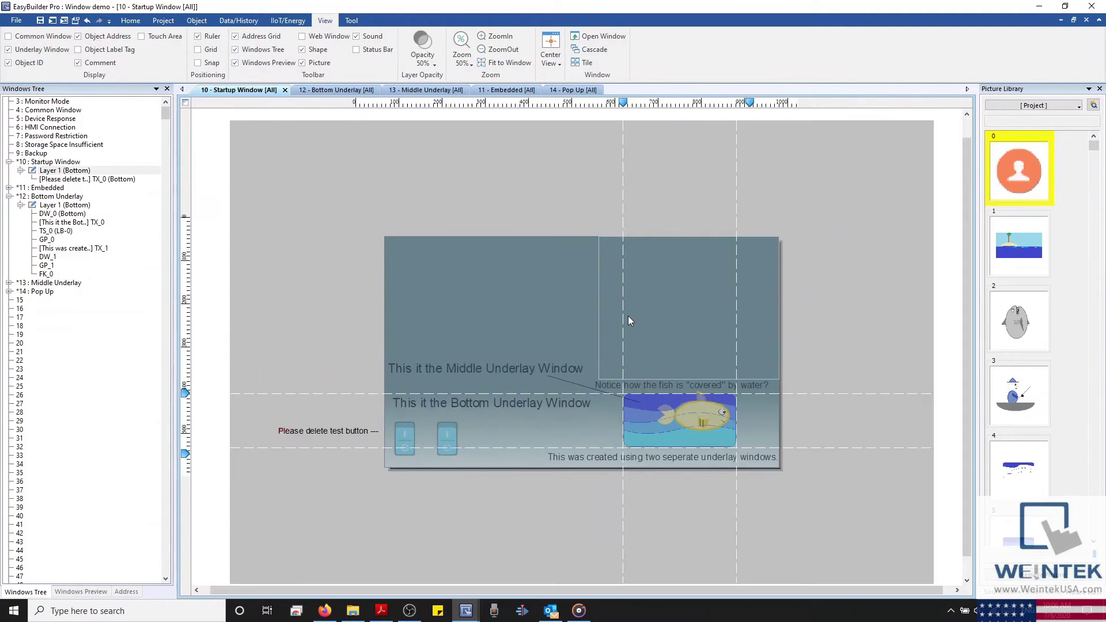
scroll(628, 321, "up", 1)
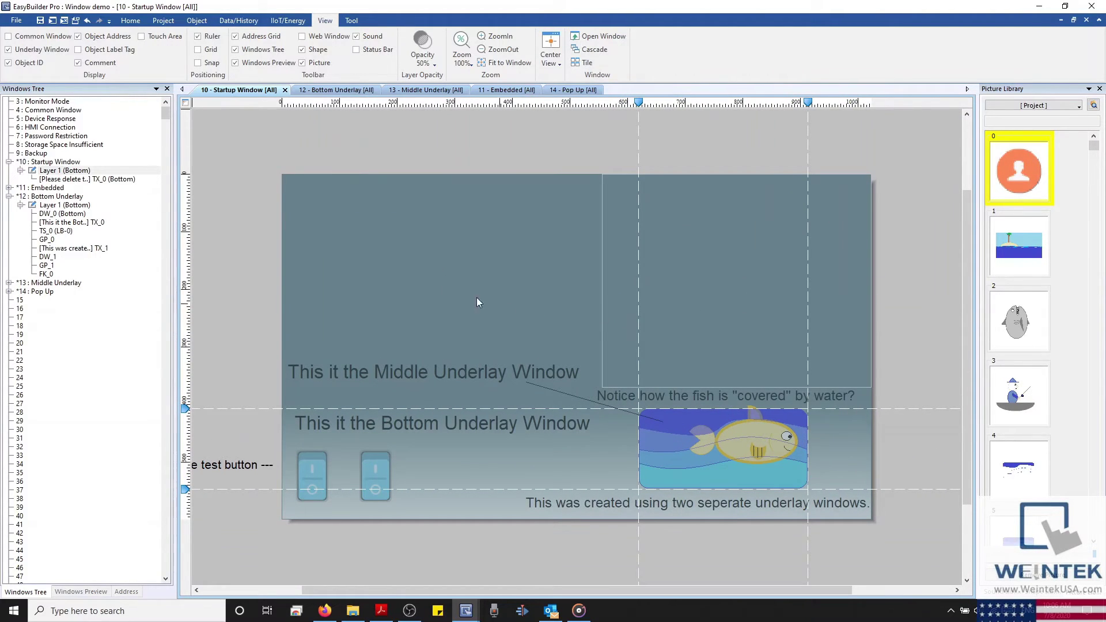
left_click(130, 21)
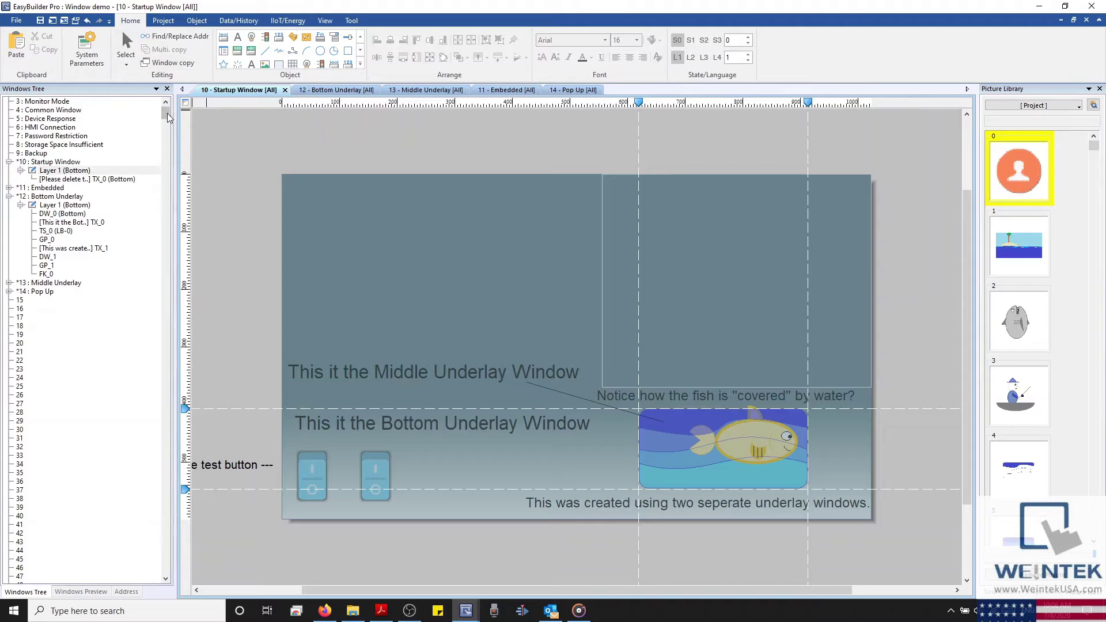
left_click(258, 459)
key("Delete")
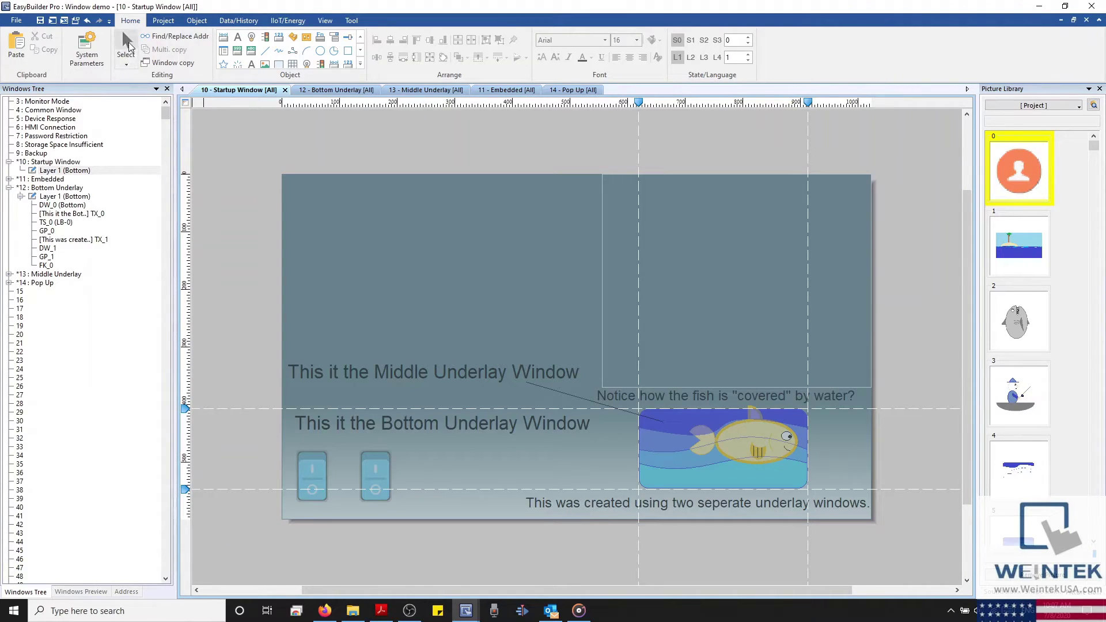
left_click_drag(224, 142, 457, 453)
Open the 12 - Bottom Underlay tab and pan the canvas slightly with the Hand Tool.
left_click(341, 92)
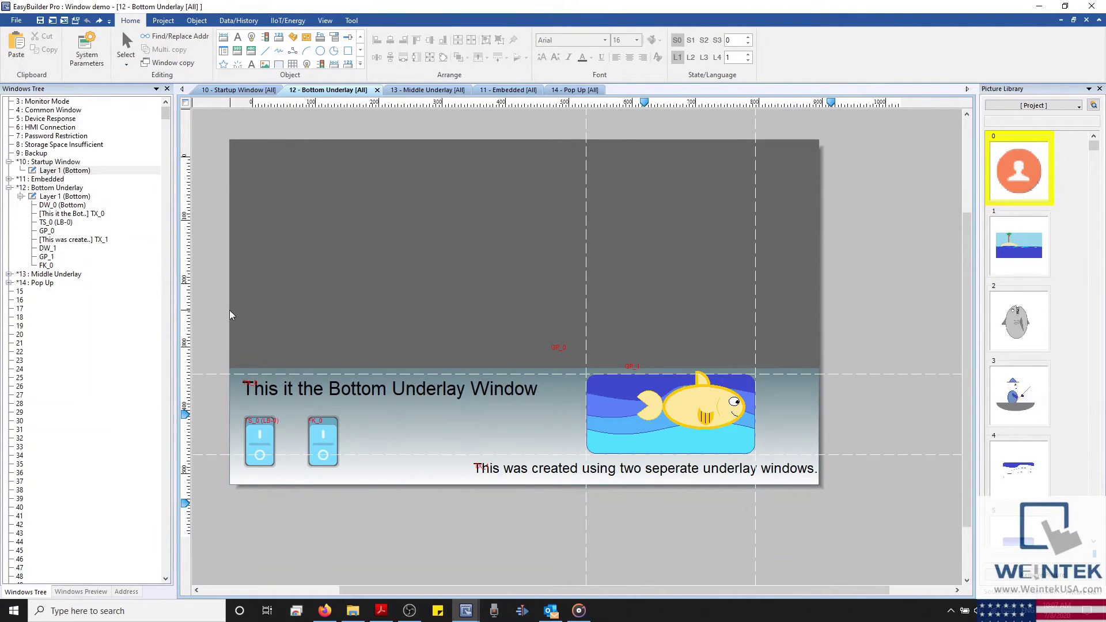
left_click(128, 66)
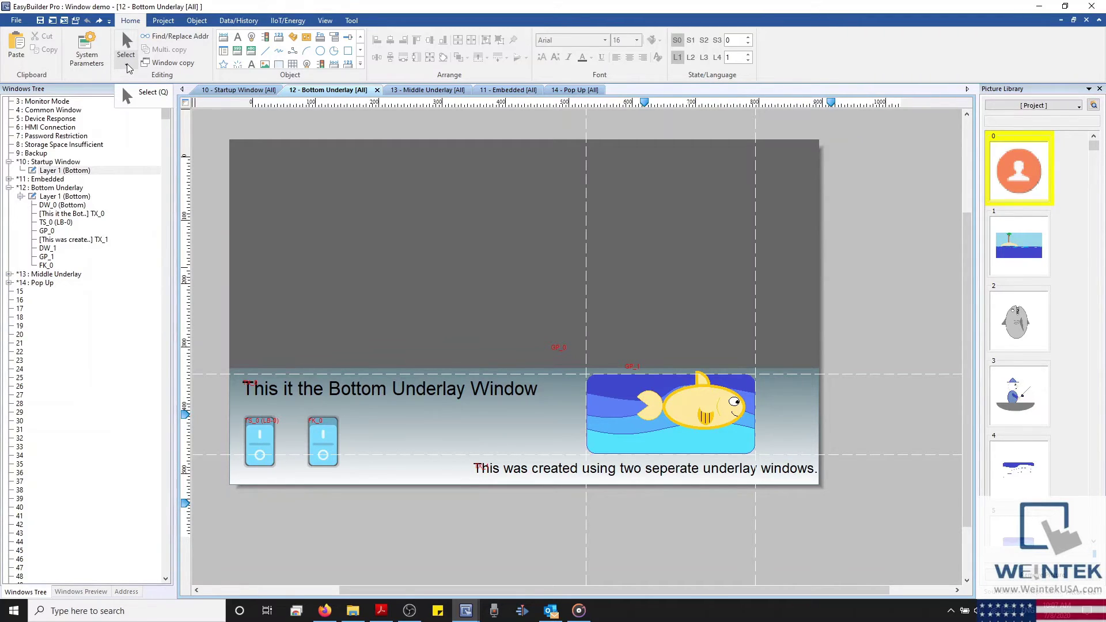
left_click(127, 67)
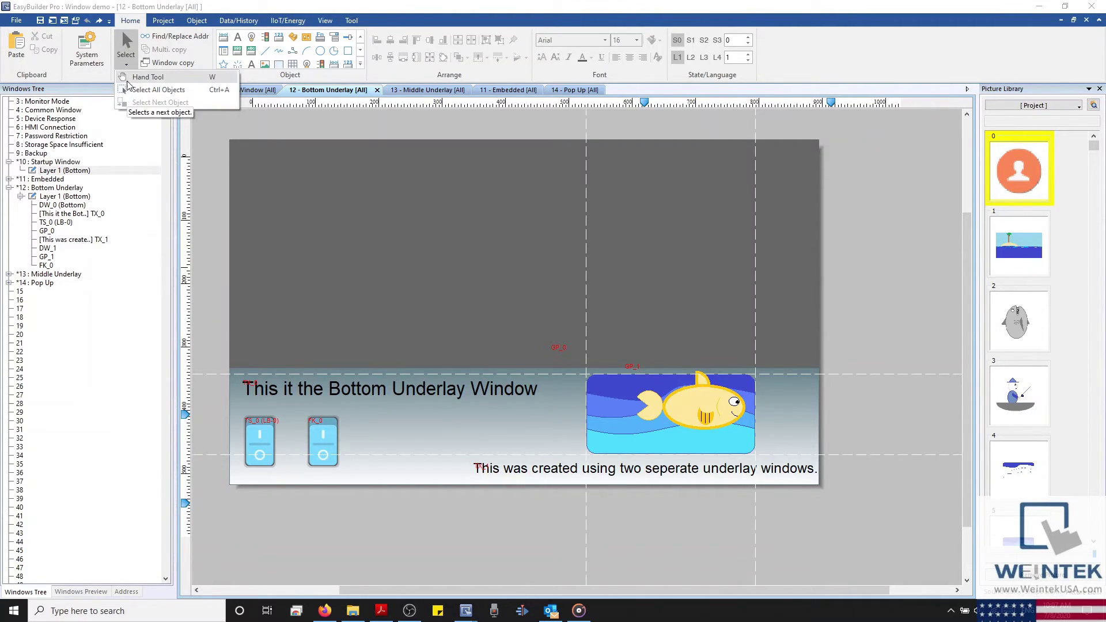
left_click(133, 78)
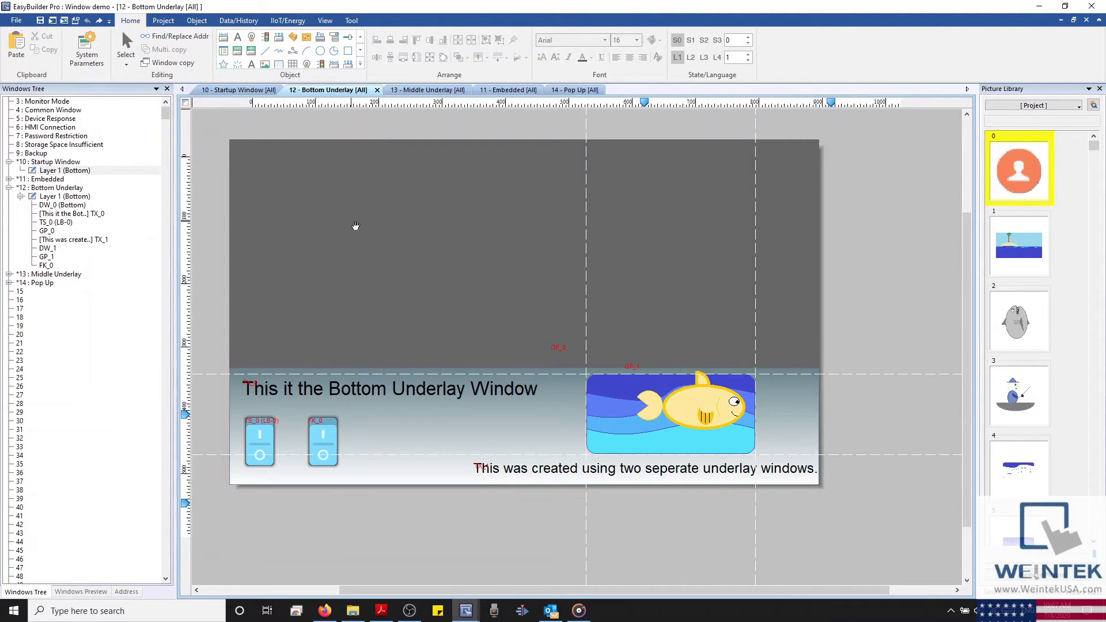
left_click_drag(354, 224, 379, 227)
Select the FK_0 and TS_0 switches, then select all objects and zoom the canvas.
left_click(347, 442)
left_click(285, 431, "ctrl")
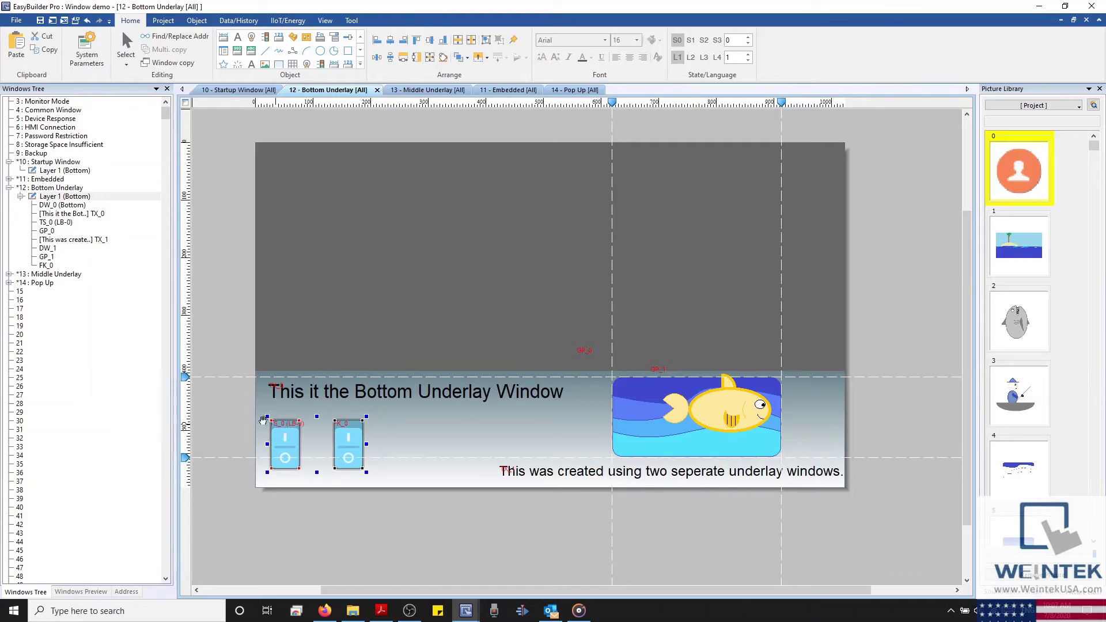
left_click(222, 343)
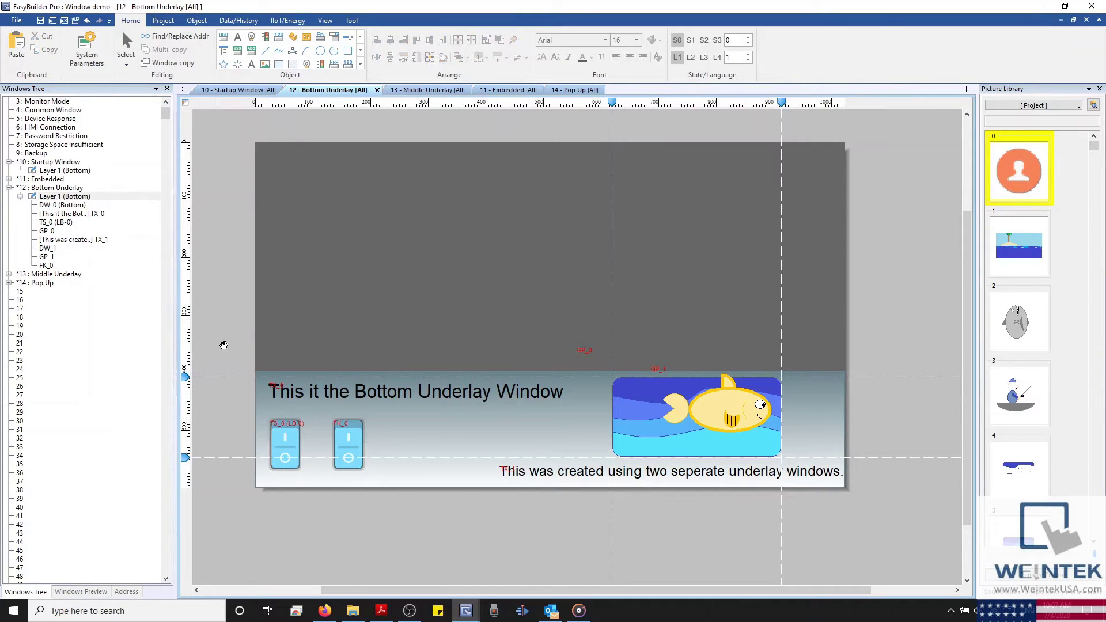
left_click(128, 65)
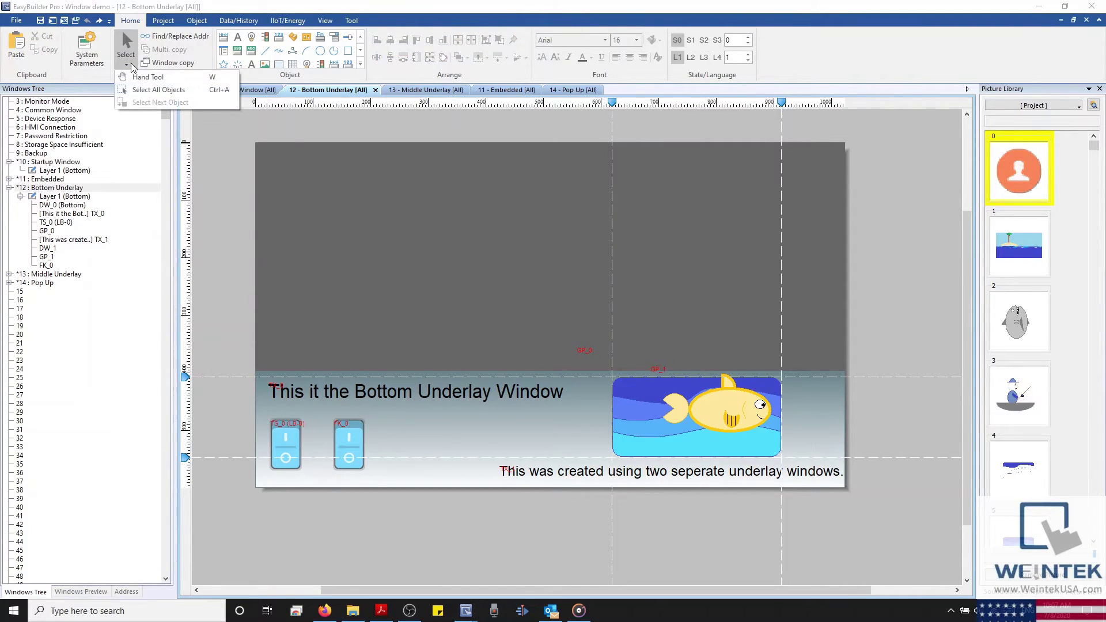
left_click(140, 92)
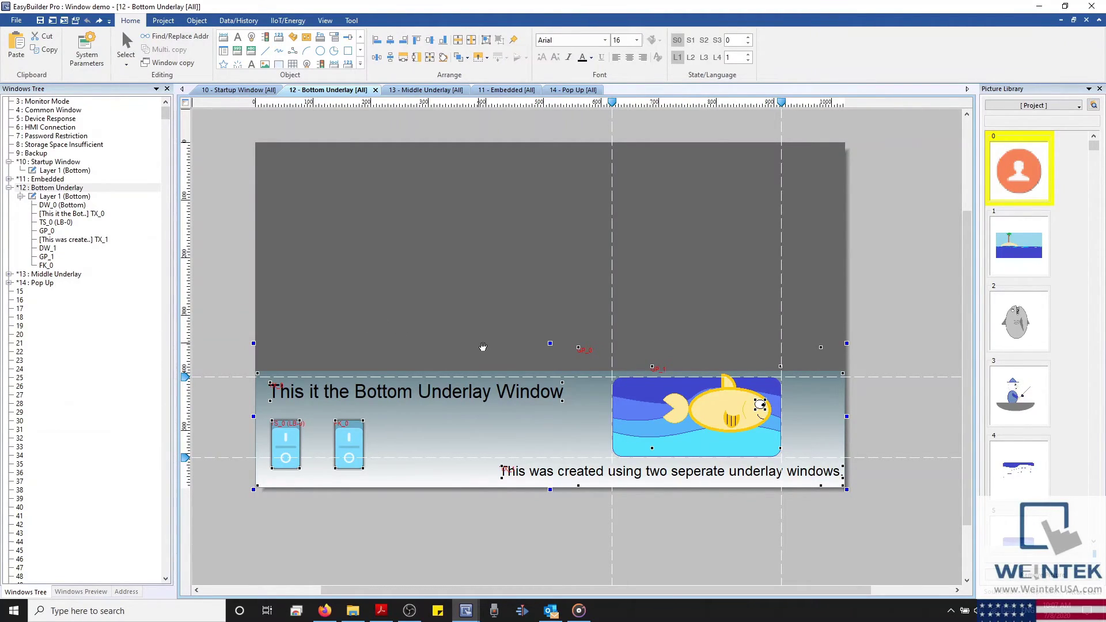
left_click(358, 308)
scroll(358, 308, "down", 2)
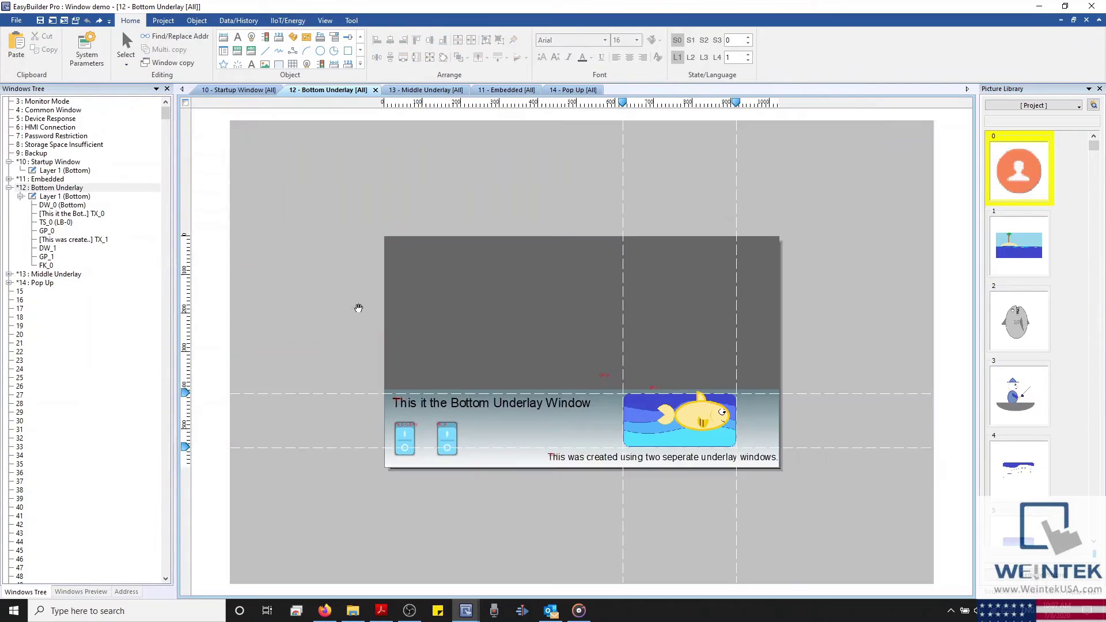
scroll(358, 308, "up", 1)
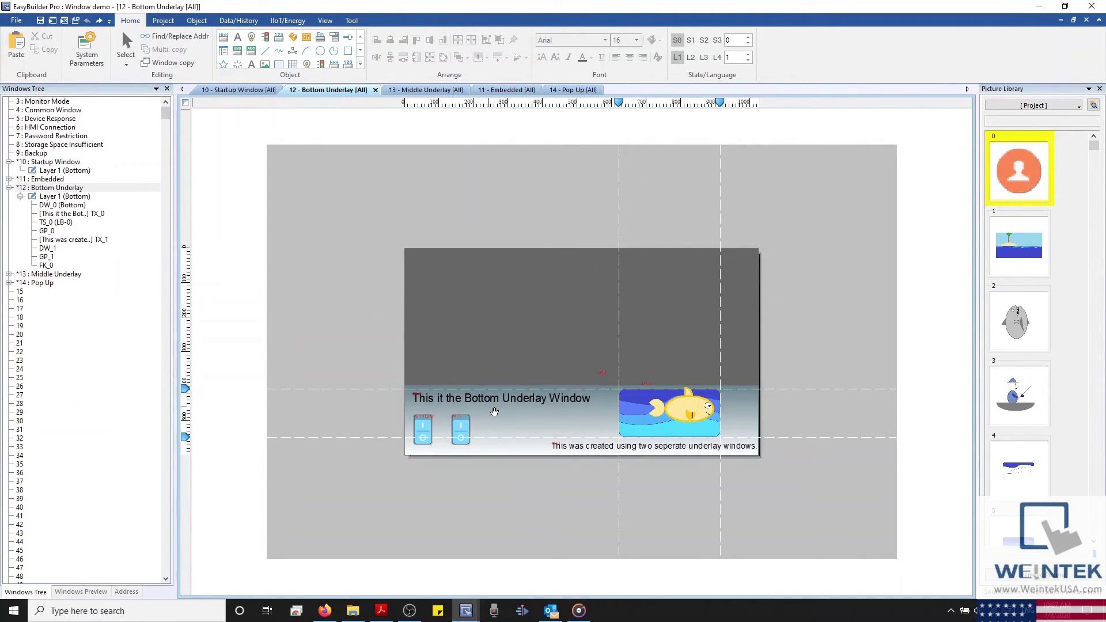
scroll(566, 412, "up", 2)
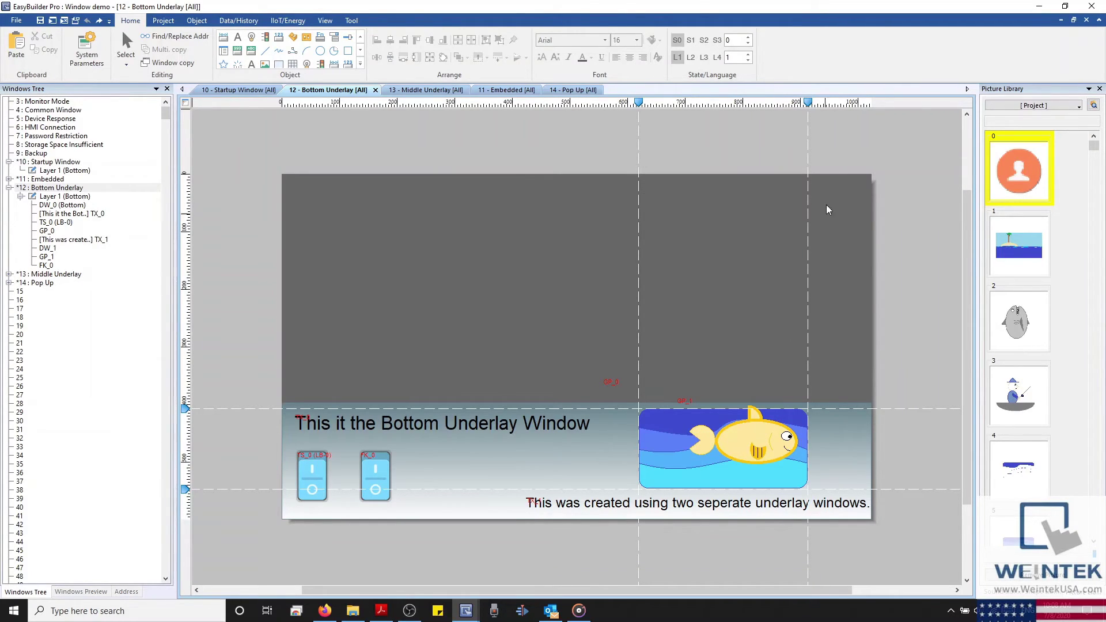
Check the vertical guide's position without changes, then add two ruler guides and delete the new guides.
double_click(809, 103)
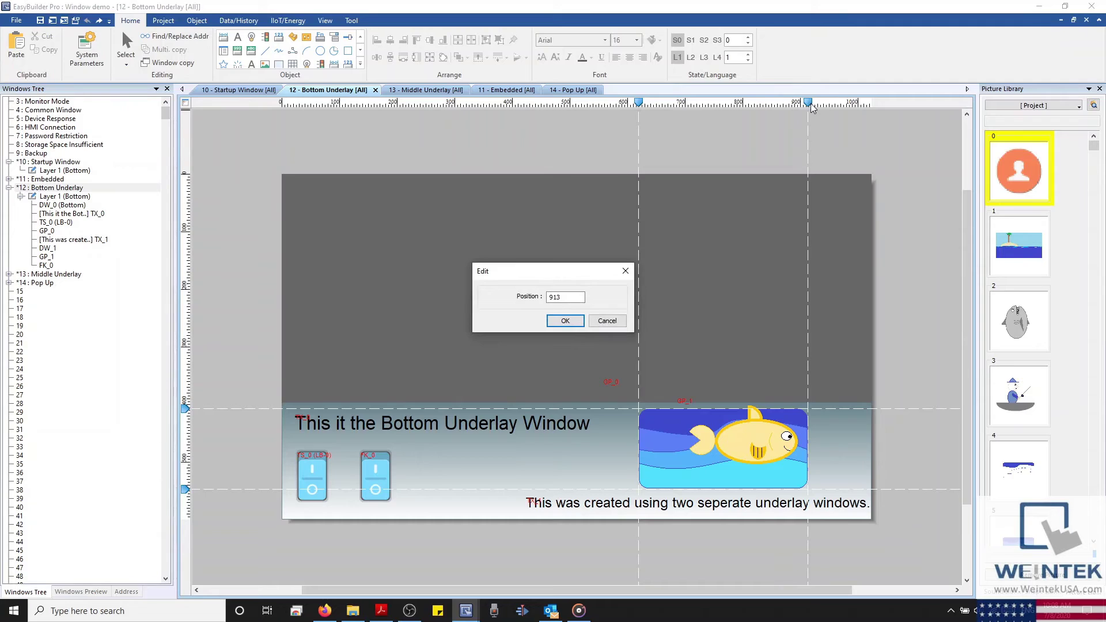
left_click(607, 321)
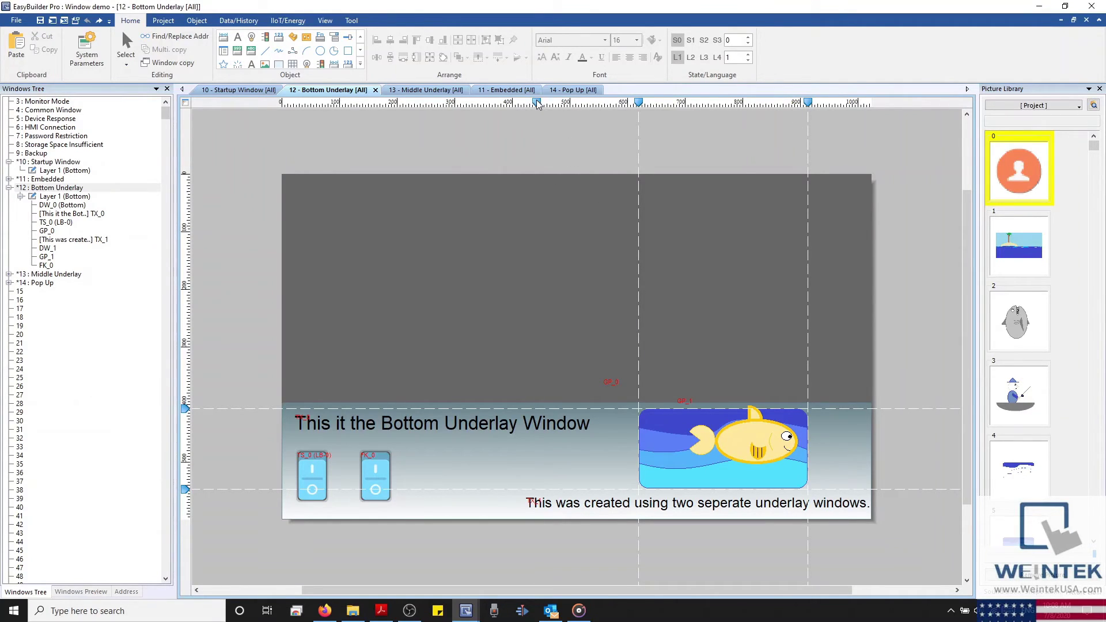
left_click(502, 102)
left_click(468, 102)
right_click(537, 103)
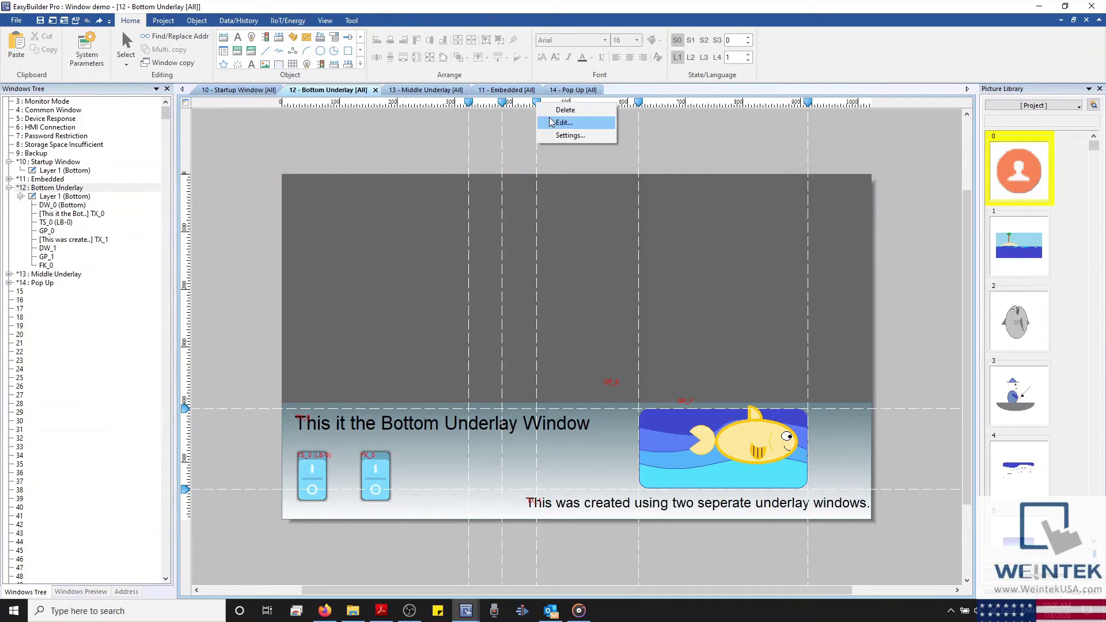
left_click(565, 110)
right_click(502, 103)
left_click(524, 110)
right_click(468, 103)
left_click(490, 110)
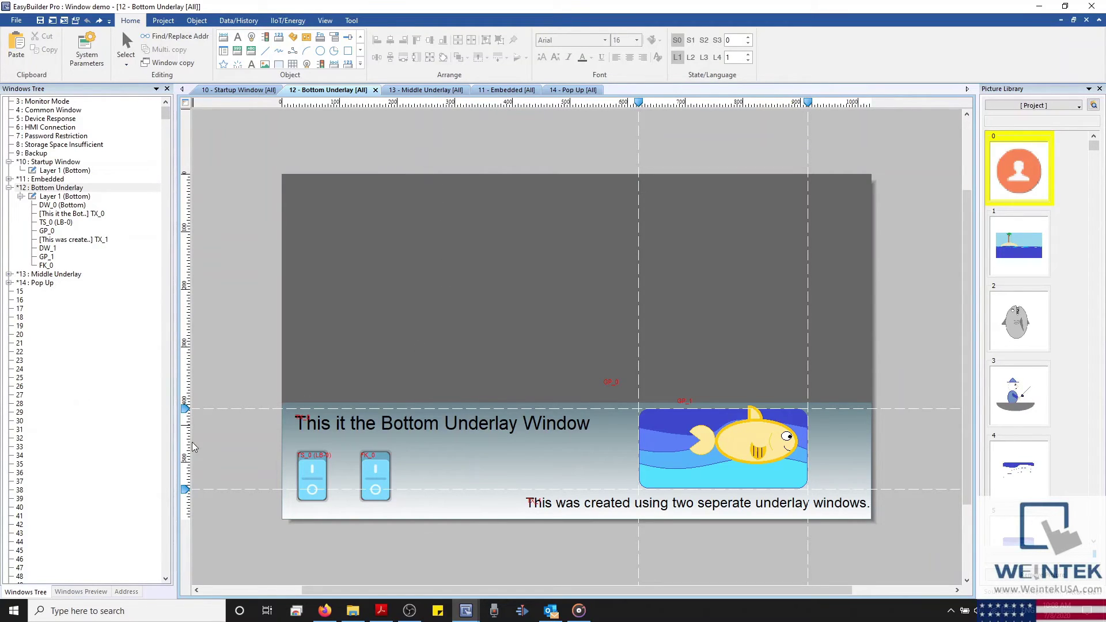
Nudge the TS_0 switch slightly, then switch to the 13 - Middle Underlay tab.
left_click(323, 451)
left_click_drag(323, 451, 326, 466)
left_click(263, 375)
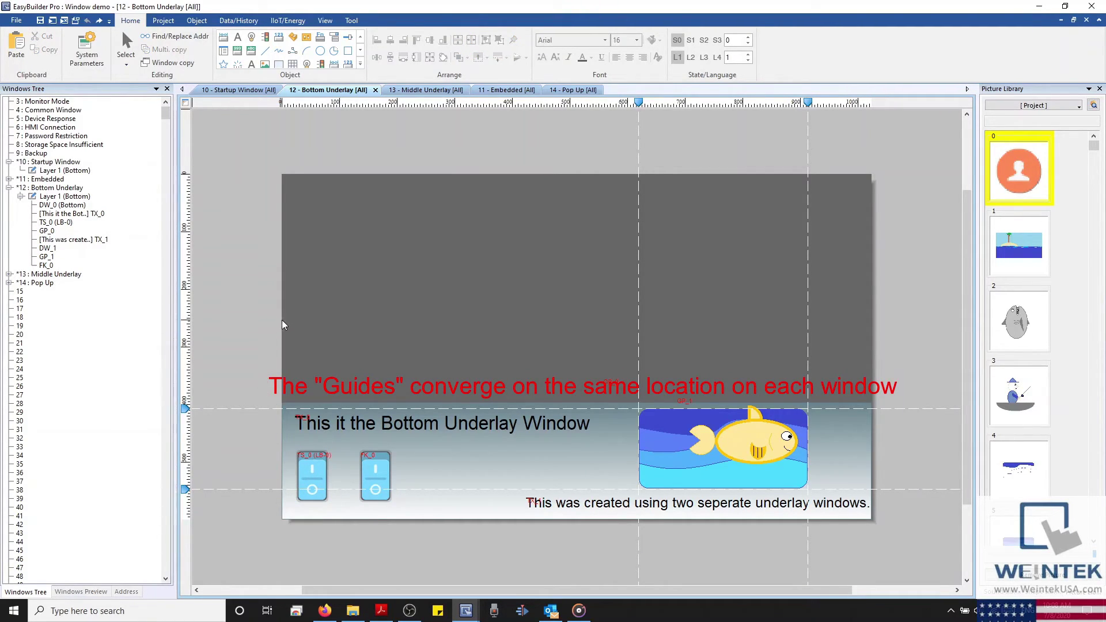
left_click(410, 91)
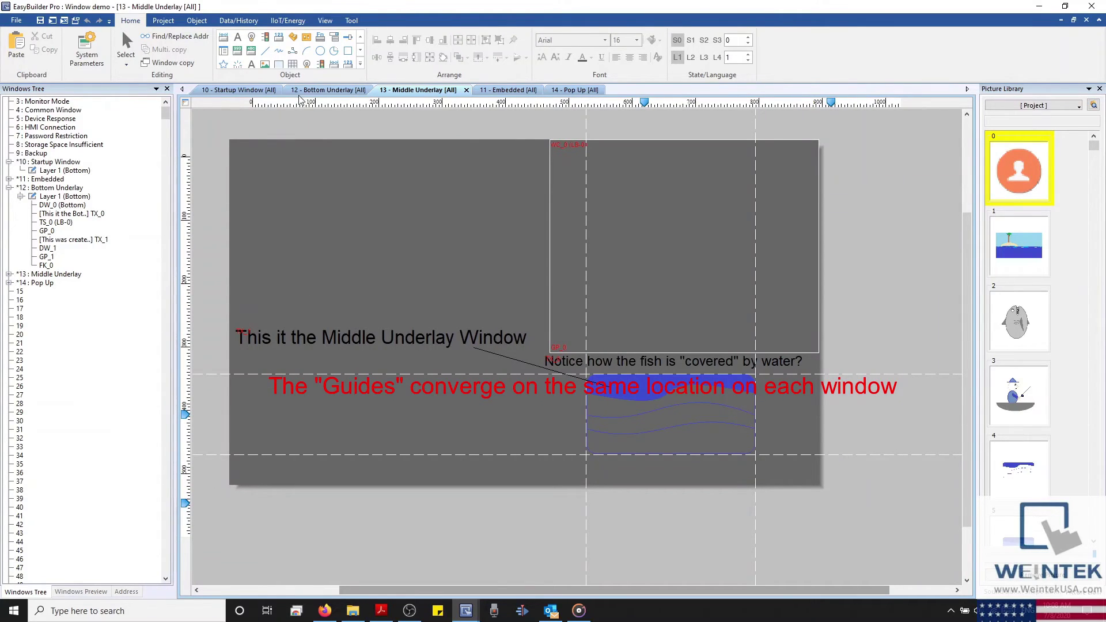
Switch to the 10 - Startup Window tab to see both underlays stacked beneath it.
left_click(249, 91)
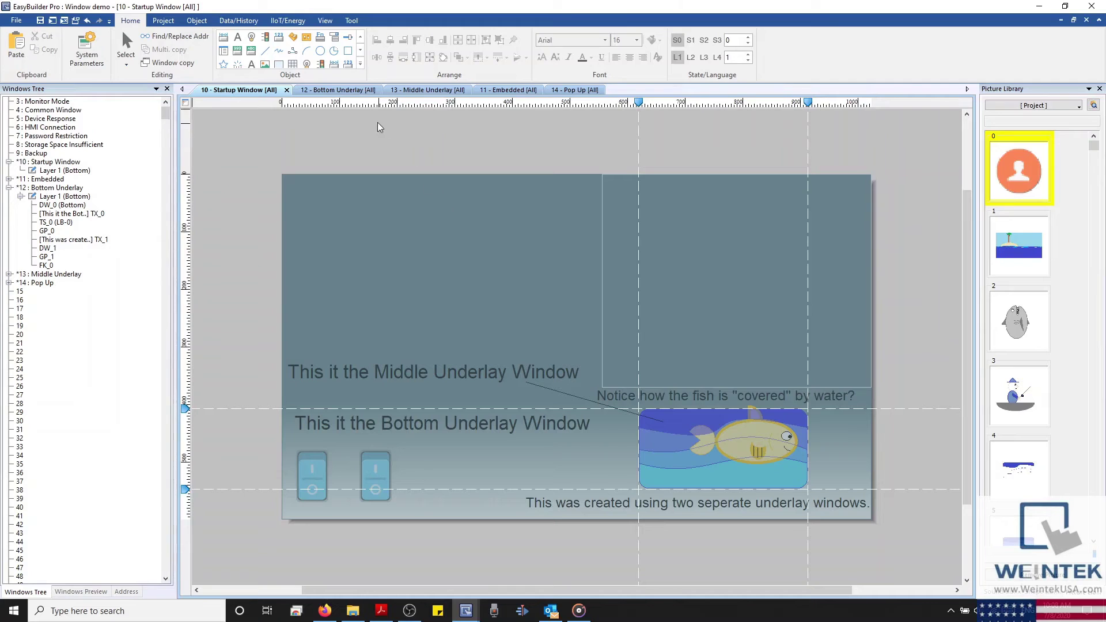
Switch to the 12 - Bottom Underlay tab.
left_click(352, 91)
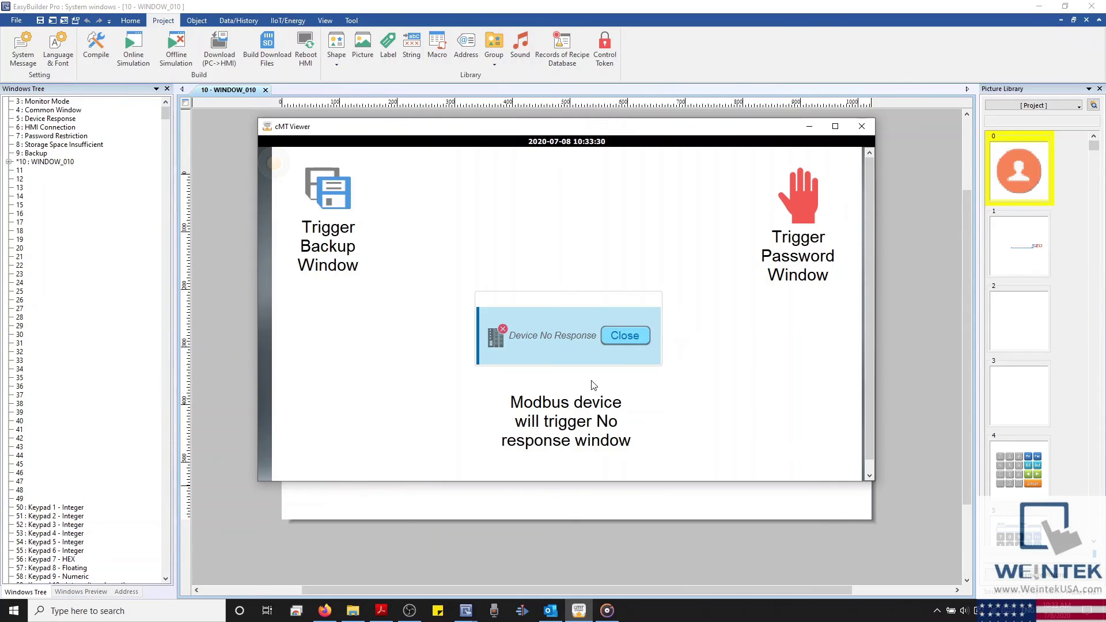
Dismiss Device No Response, then trigger the backup and password windows, closing each Access Denied popup.
left_click(629, 337)
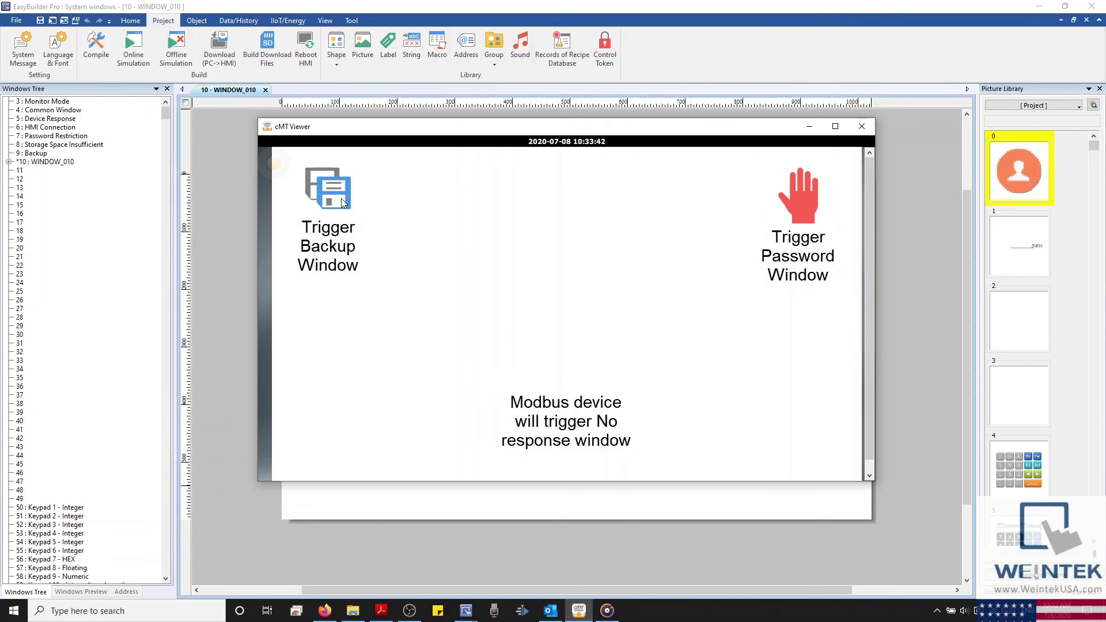
left_click(801, 214)
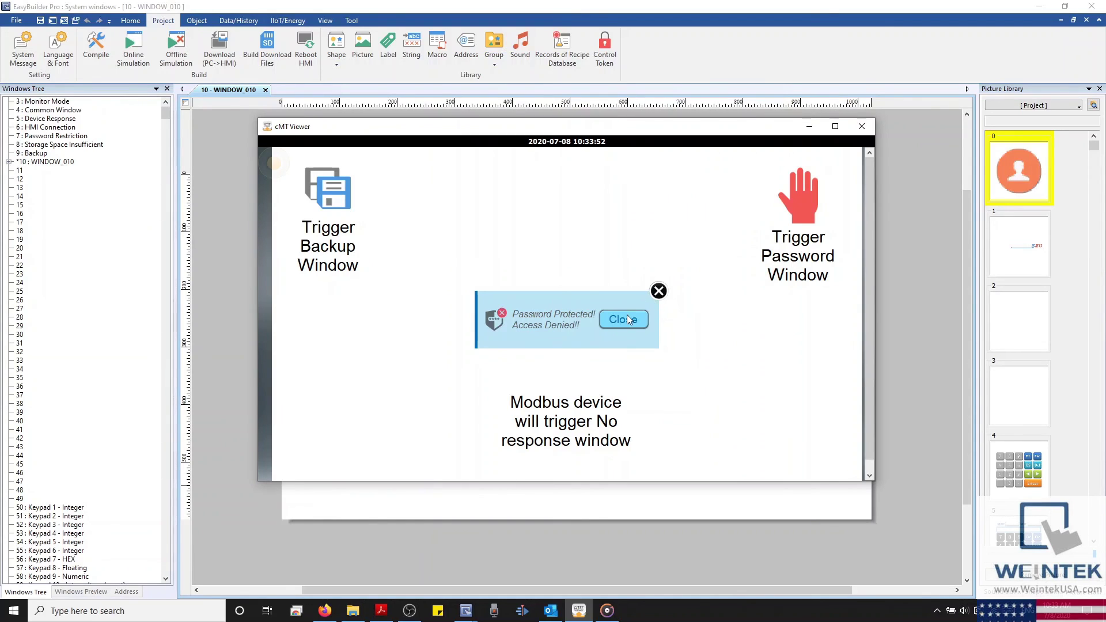
left_click(658, 292)
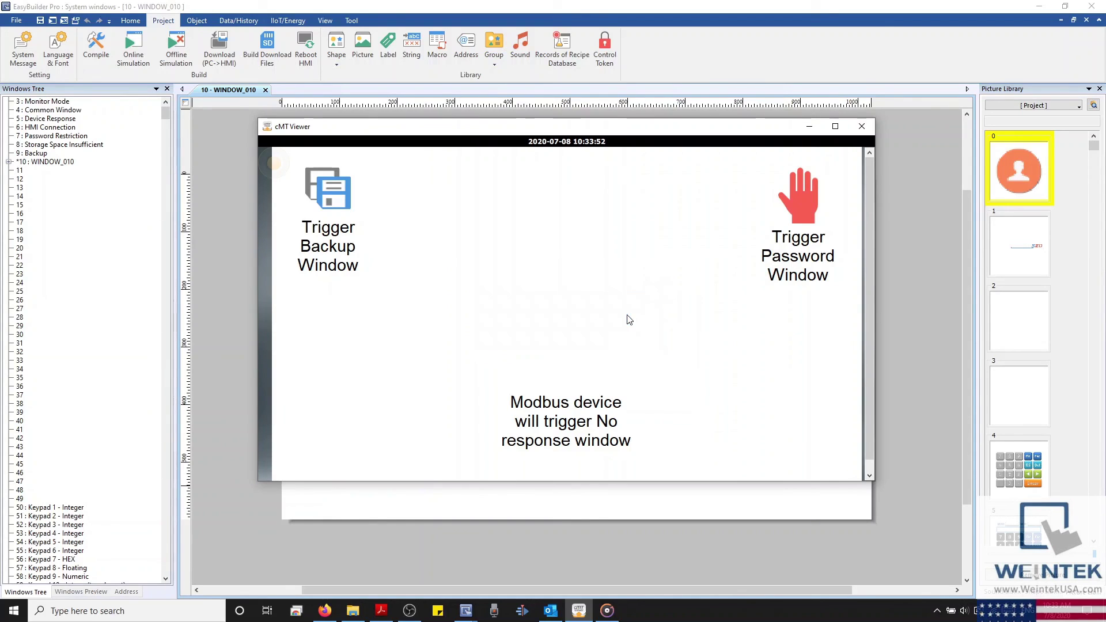
left_click(807, 207)
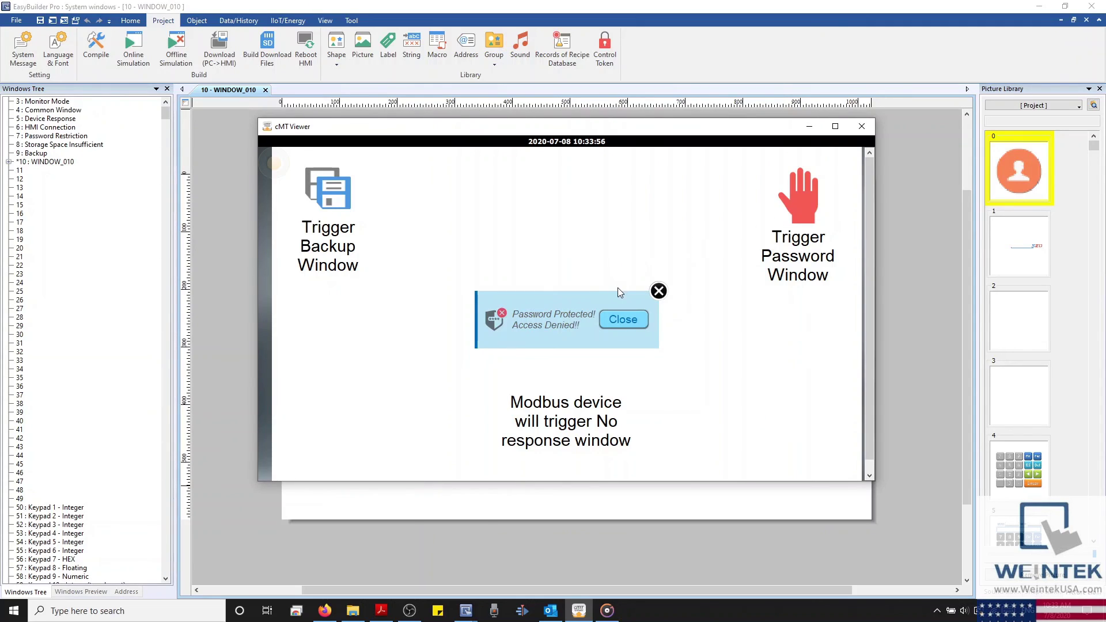
left_click(610, 320)
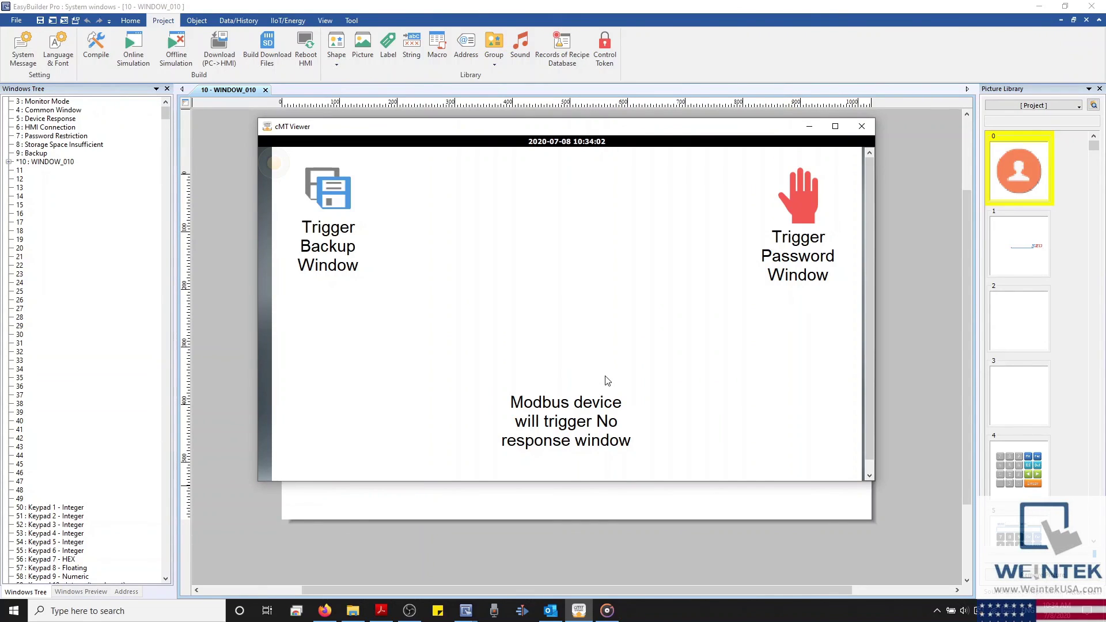
In Firefox, switch to the Weintek website tab and scroll the Download page to the EB8000 and EB500 links.
left_click(323, 612)
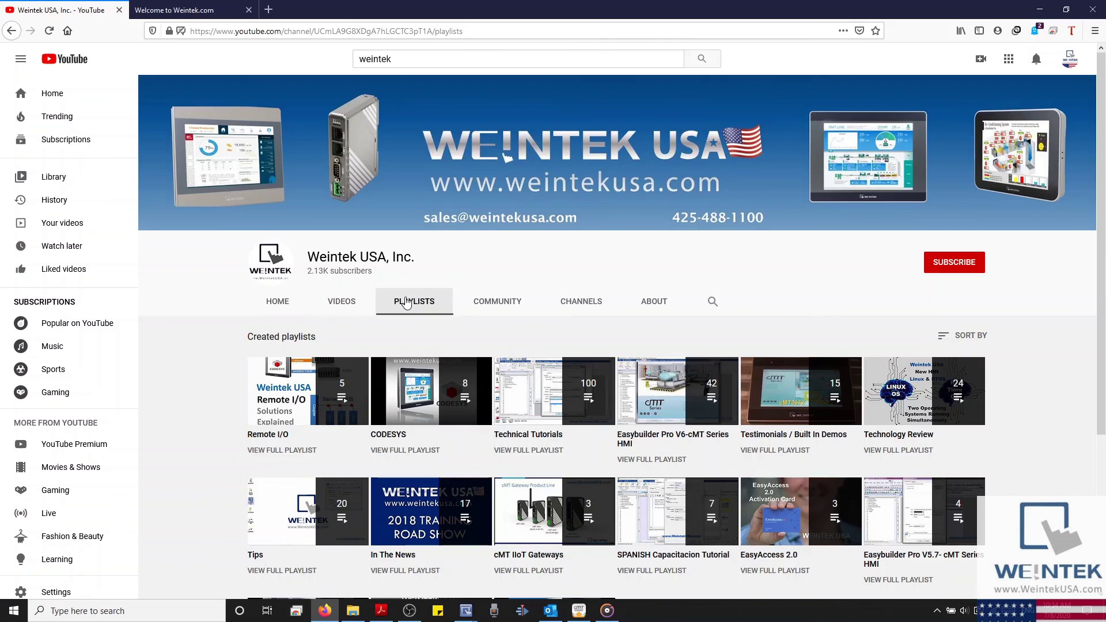
left_click(203, 17)
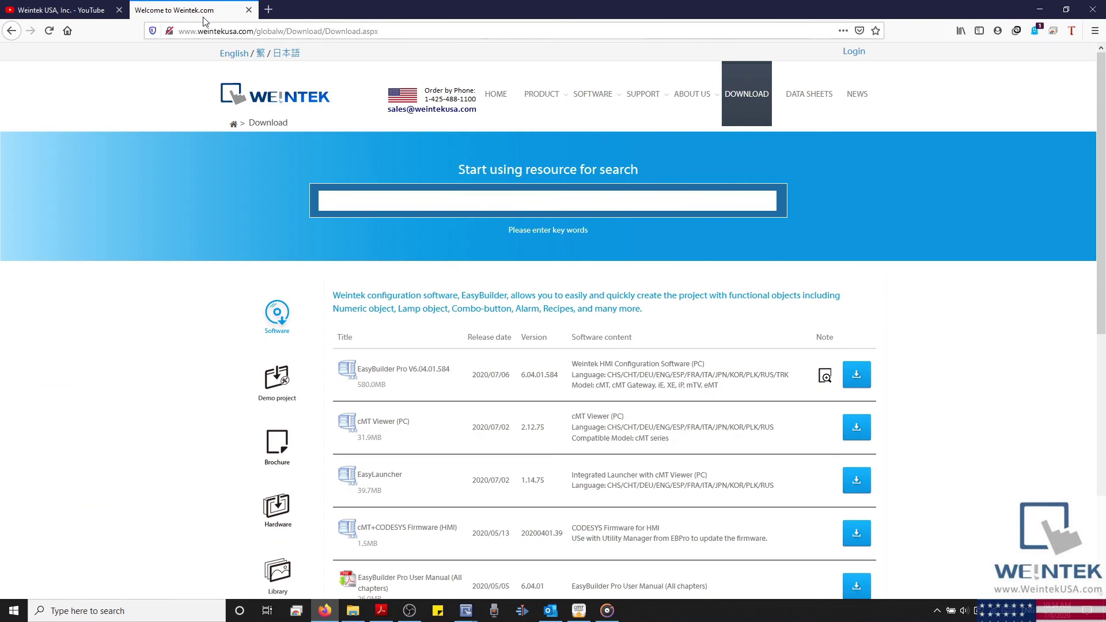
scroll(246, 297, "down", 2)
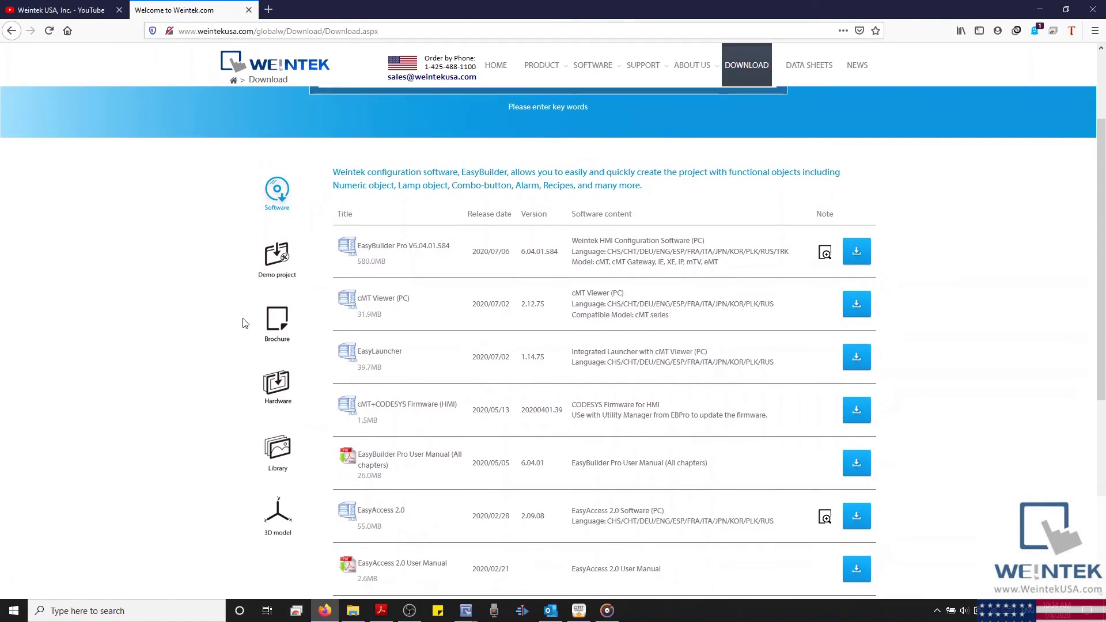
scroll(243, 324, "down", 4)
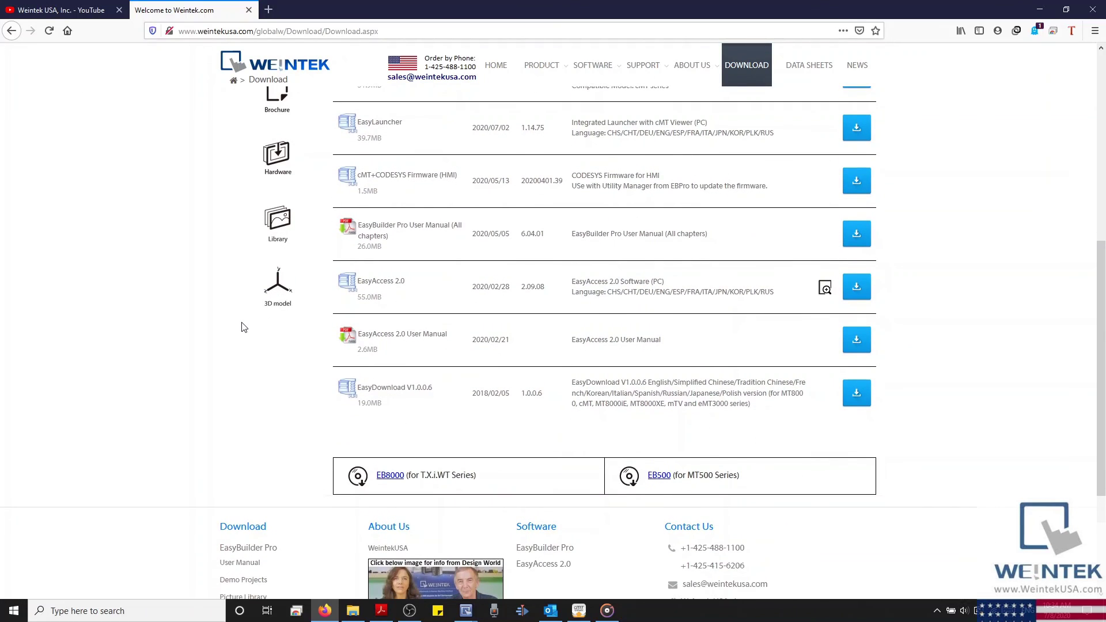